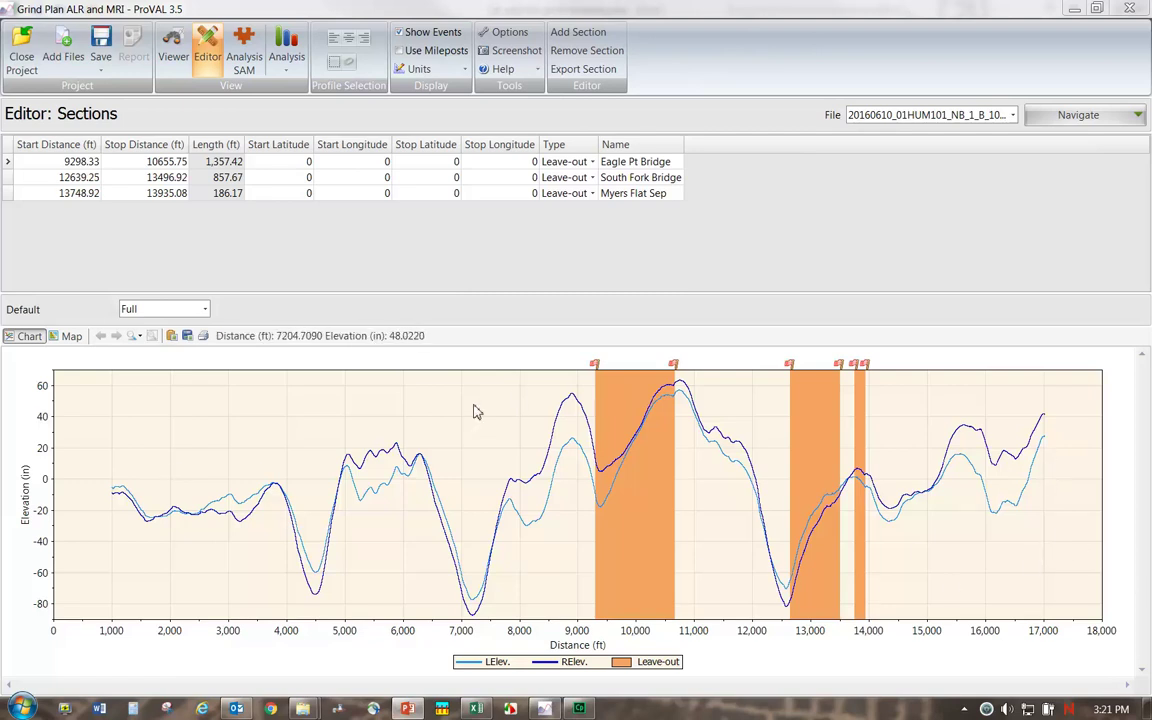
- Start a Fixed Interval ride quality analysis with a 60 in/mi threshold
click(862, 388)
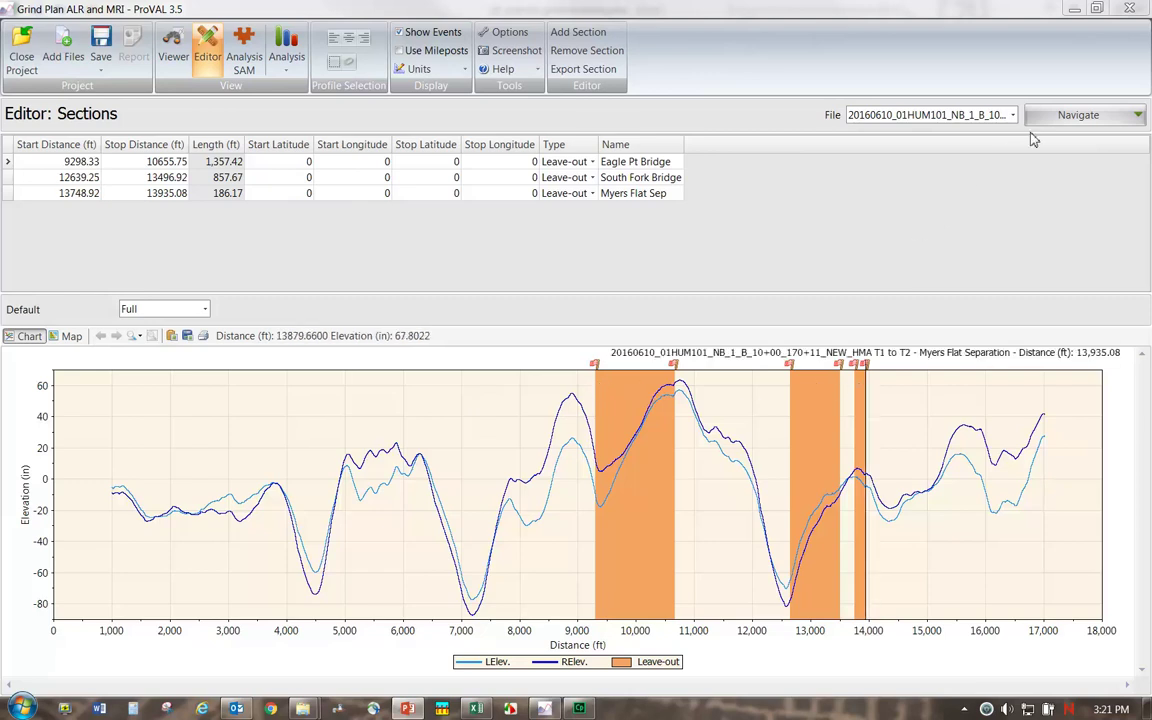
click(286, 68)
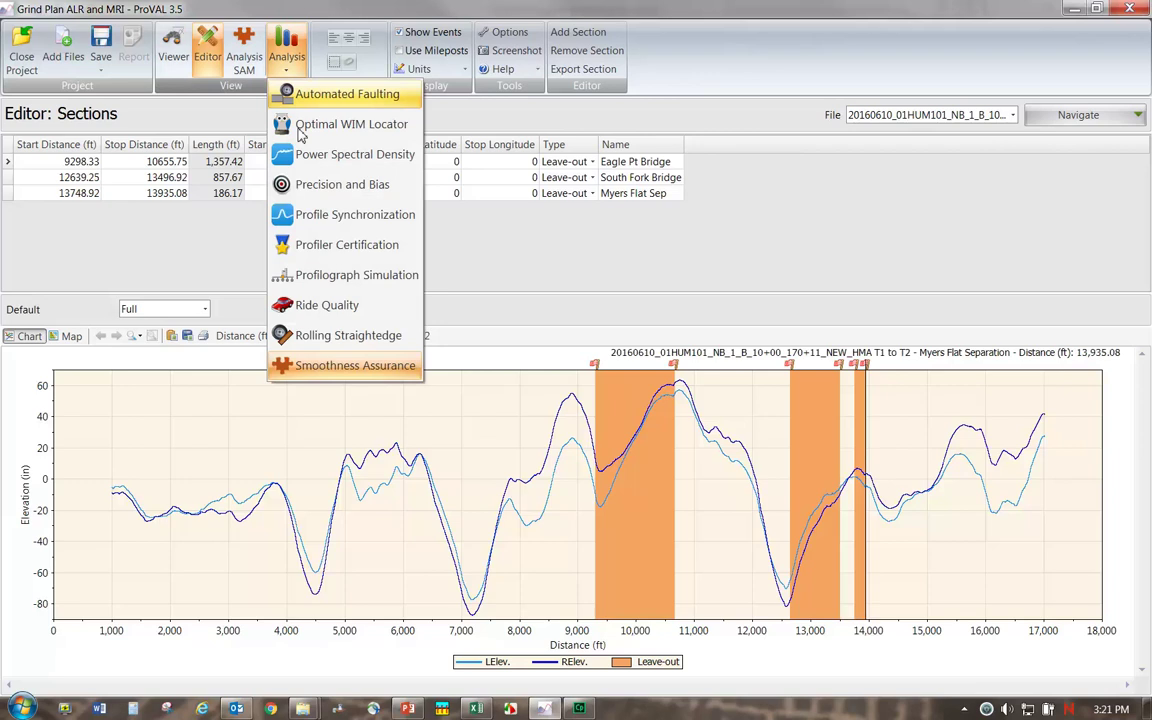
click(322, 271)
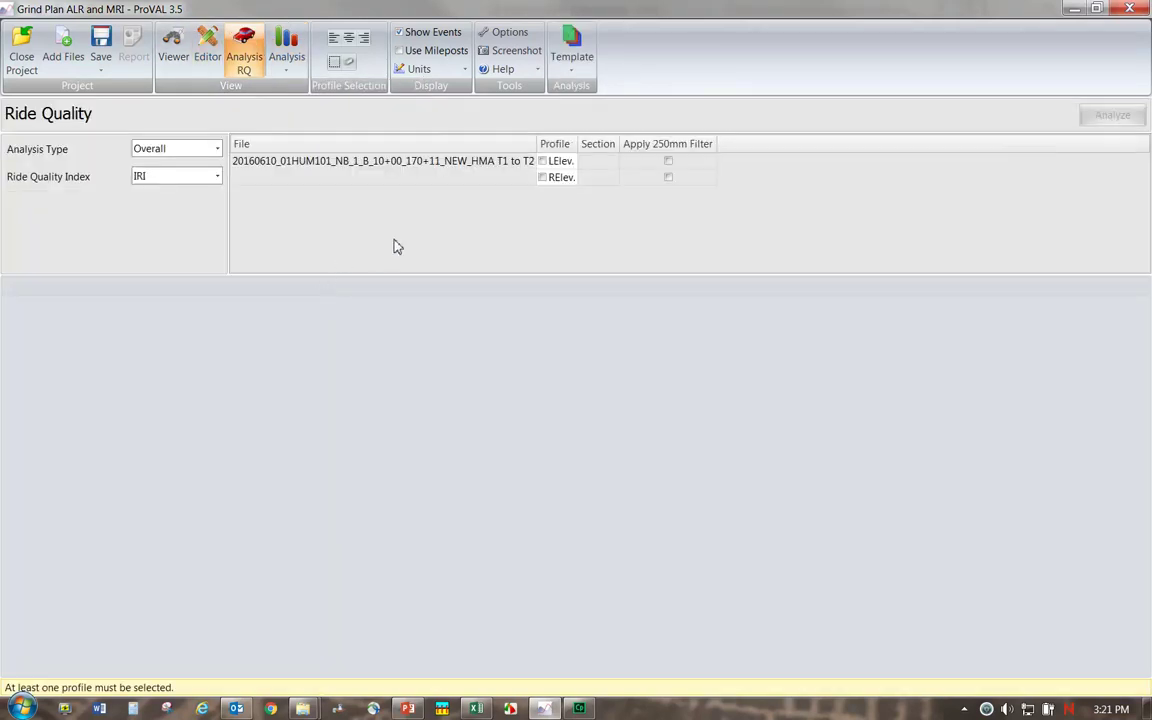
click(217, 148)
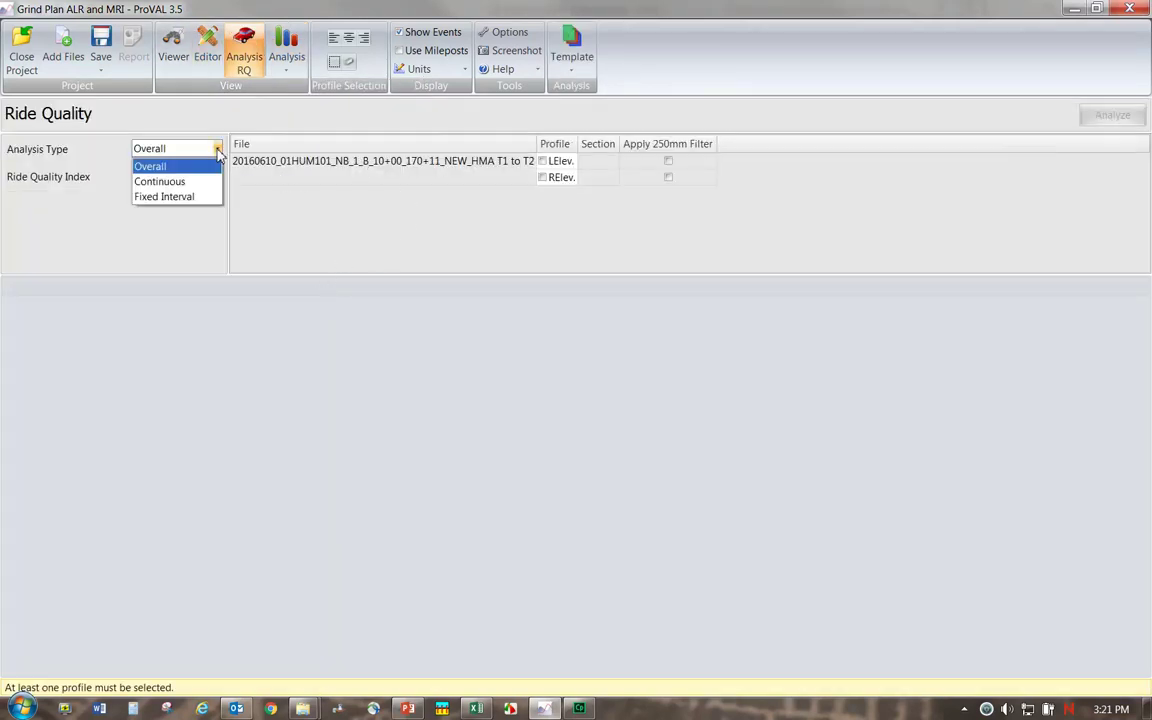
click(186, 196)
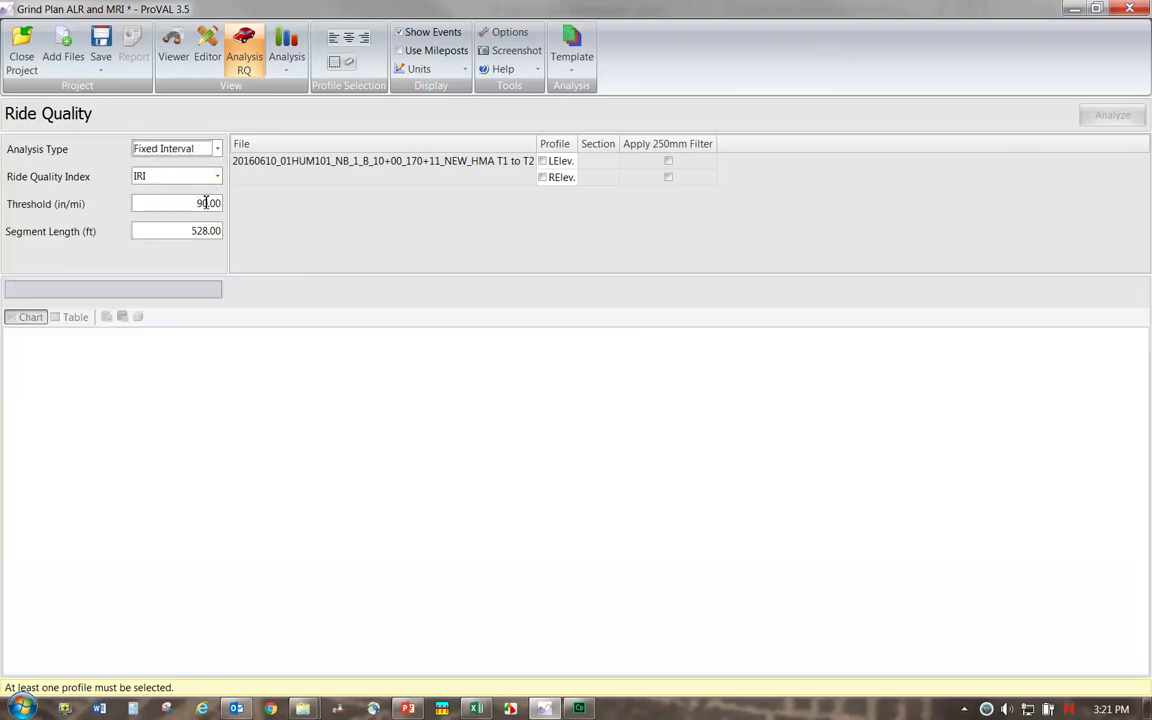
drag(160, 203, 262, 203)
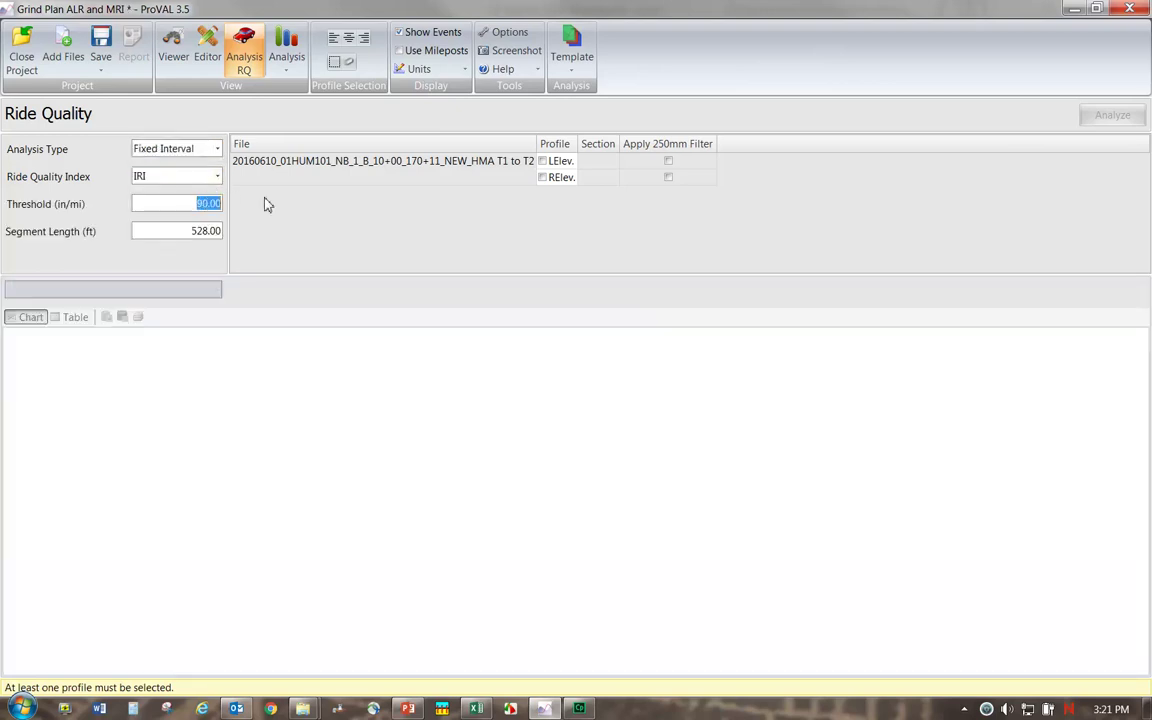
text(60)
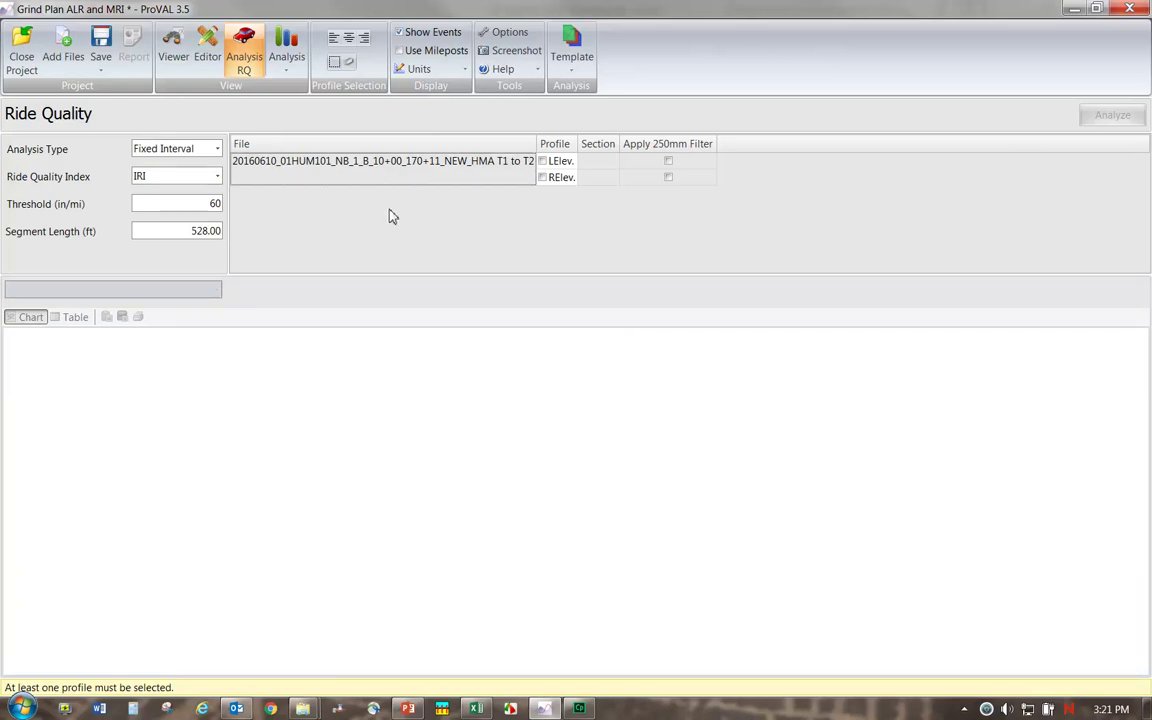
- Include both the LElev and RElev profiles, with IRI as the ride quality index
click(542, 161)
click(542, 178)
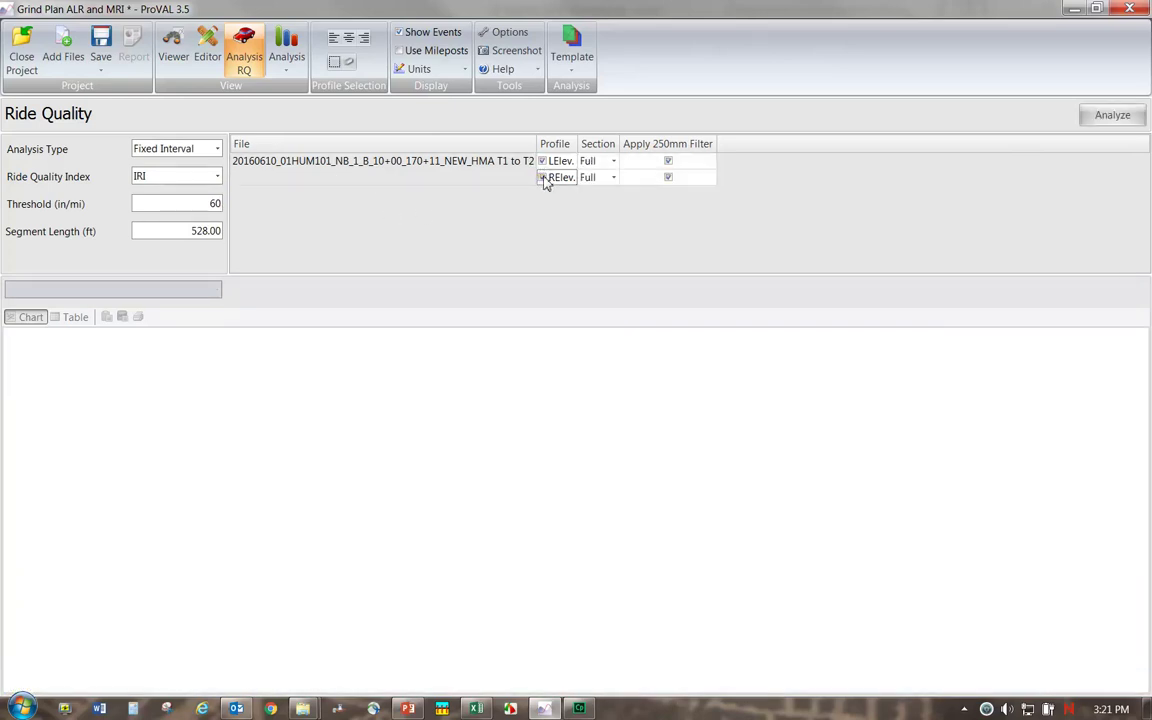
click(217, 176)
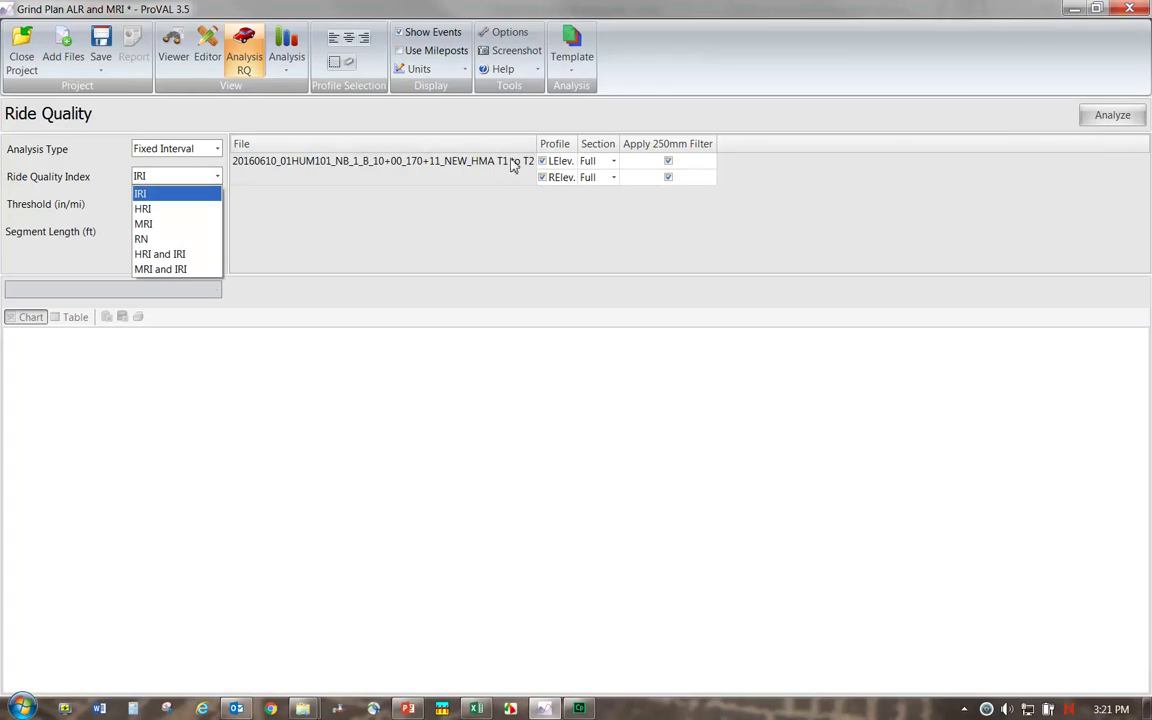
click(148, 225)
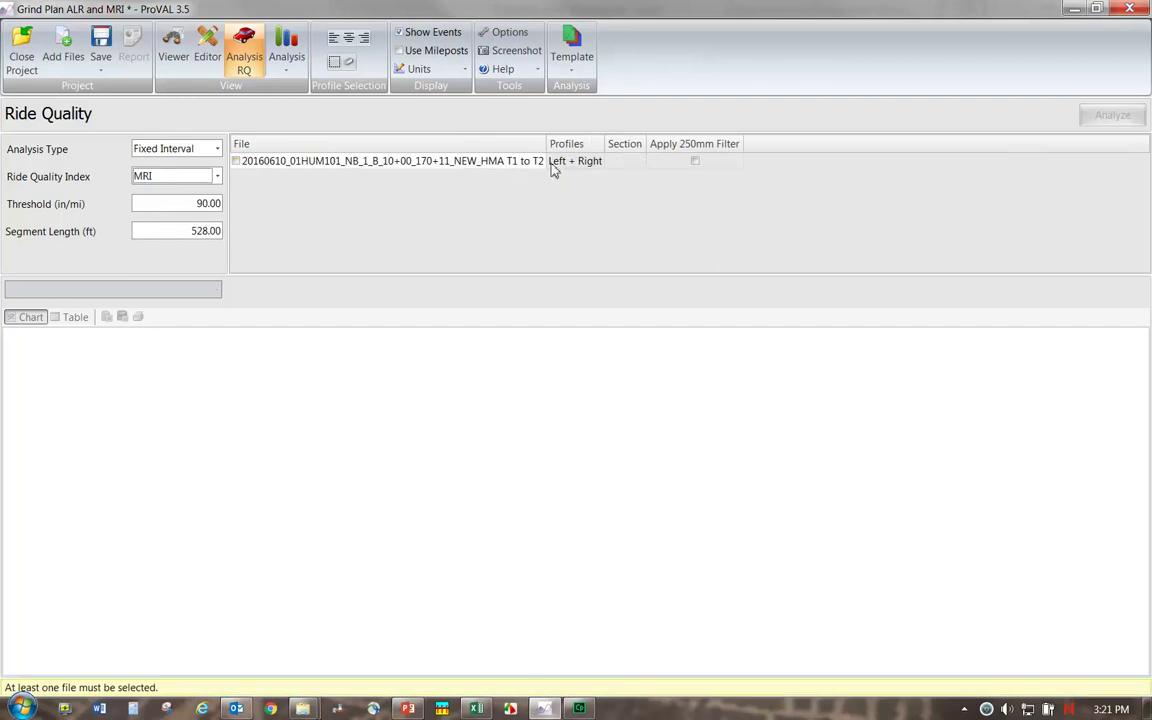
click(217, 176)
click(200, 196)
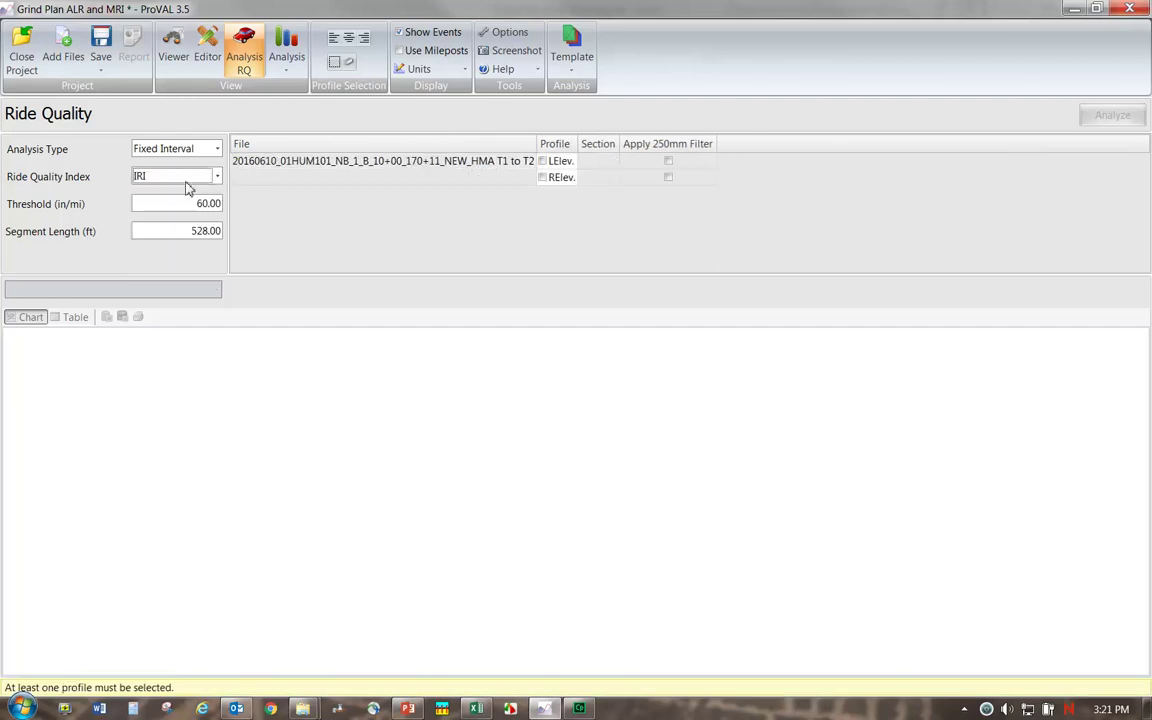
click(542, 161)
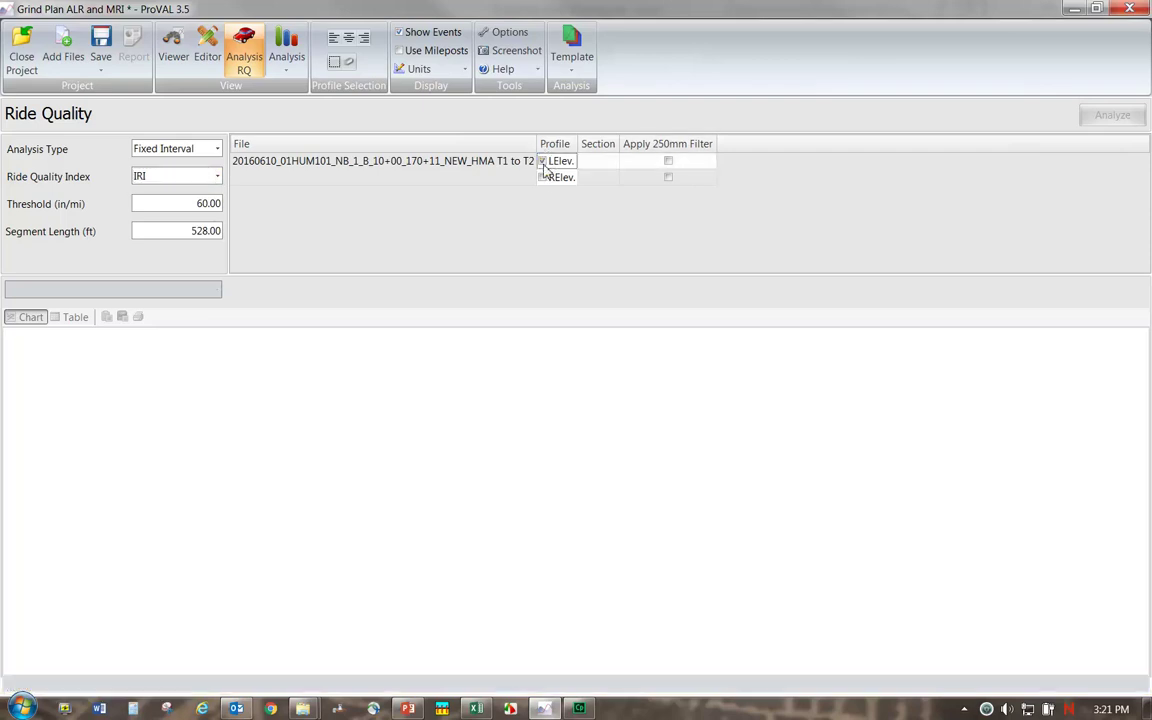
click(542, 177)
- Run the fixed-interval IRI analysis and review bars against the 60 in/mi threshold
click(1100, 115)
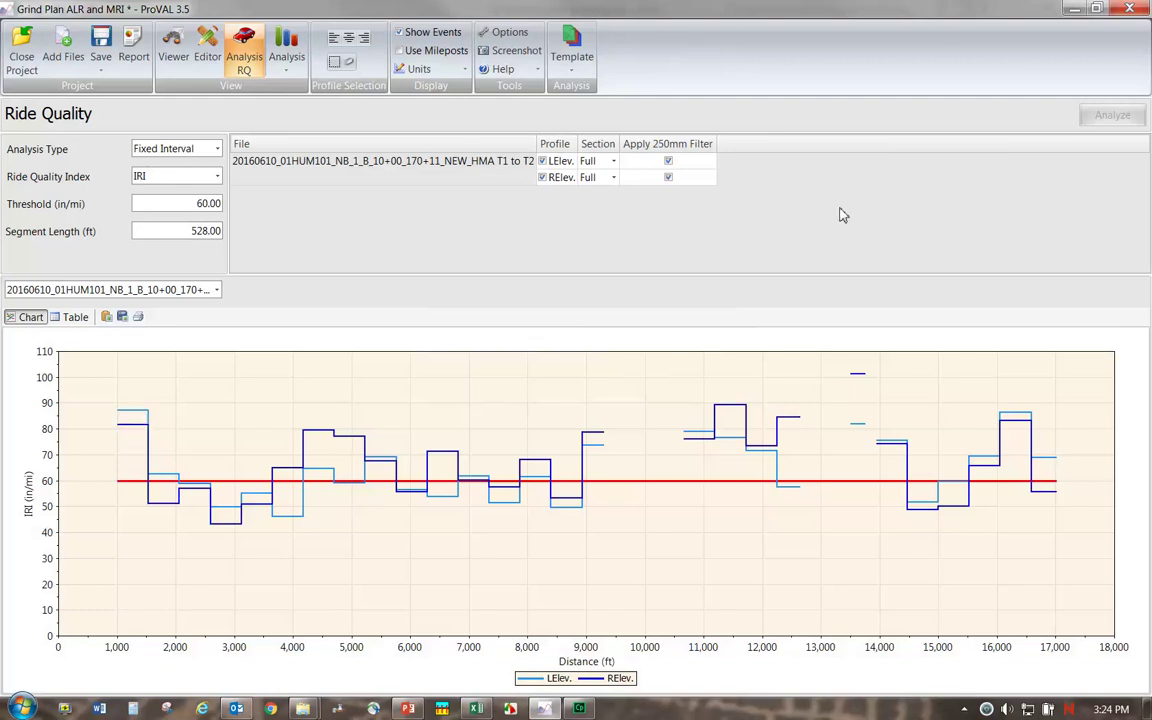
- Run a Smoothness Assurance IRI analysis on LElev using the 160-60-14.5-0.30 template
click(287, 60)
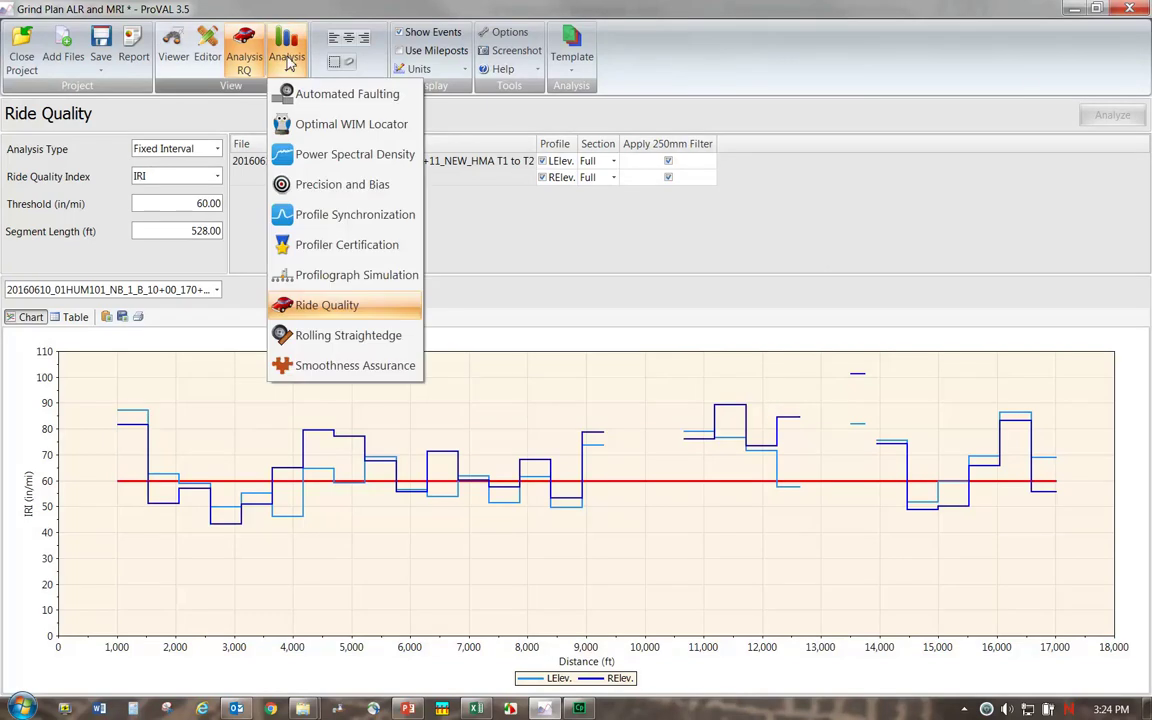
click(333, 367)
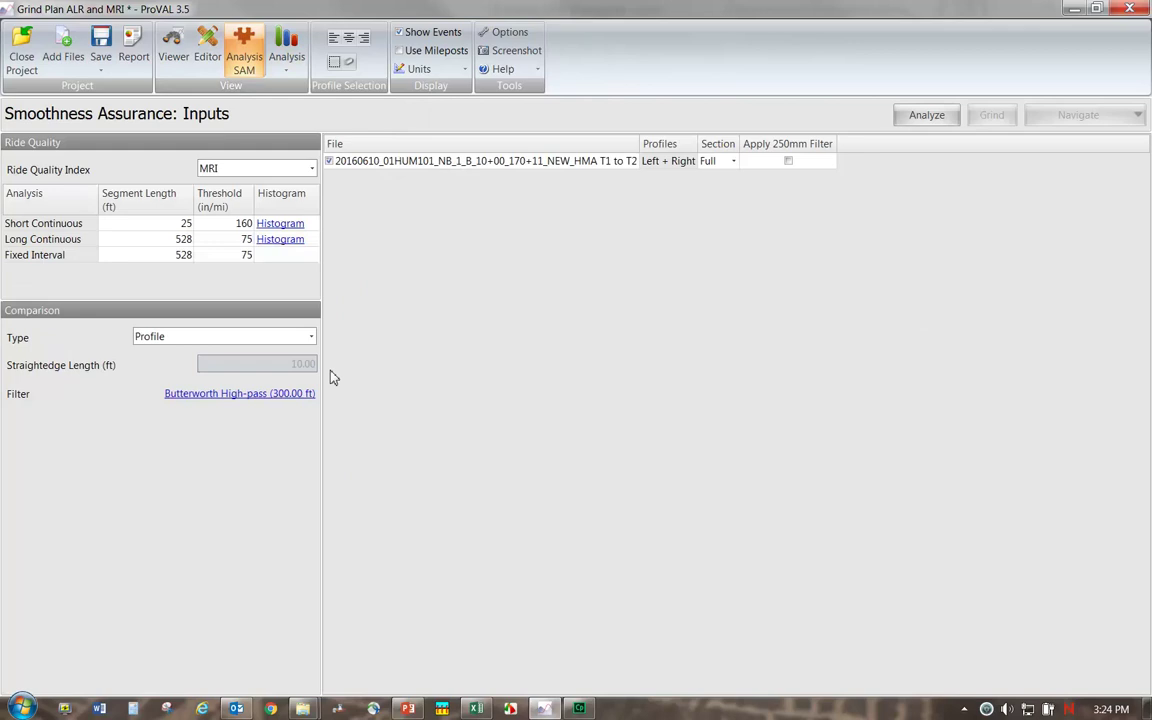
click(313, 170)
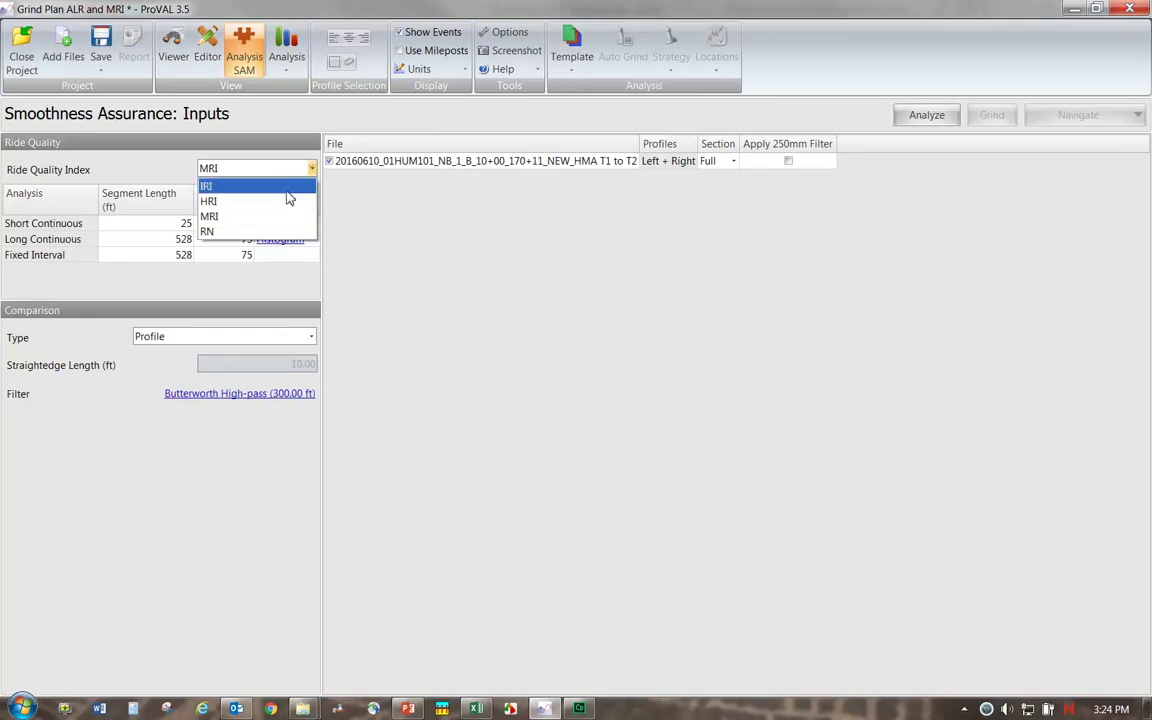
click(285, 186)
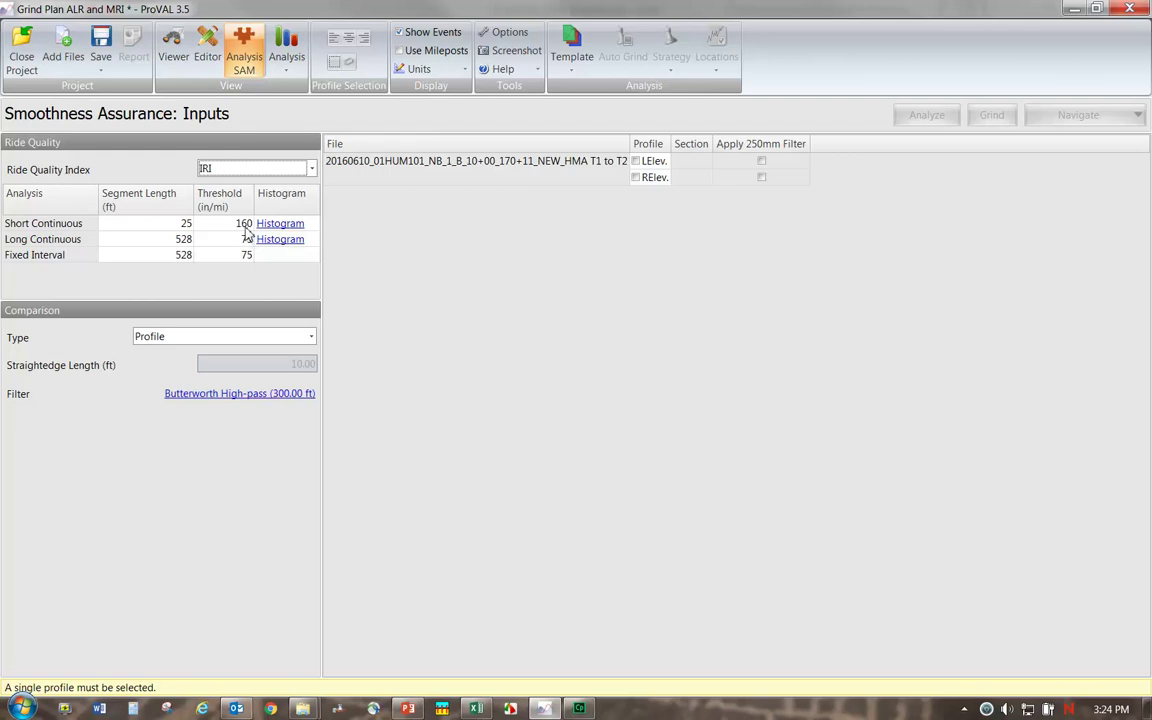
click(571, 62)
mouse_move(598, 158)
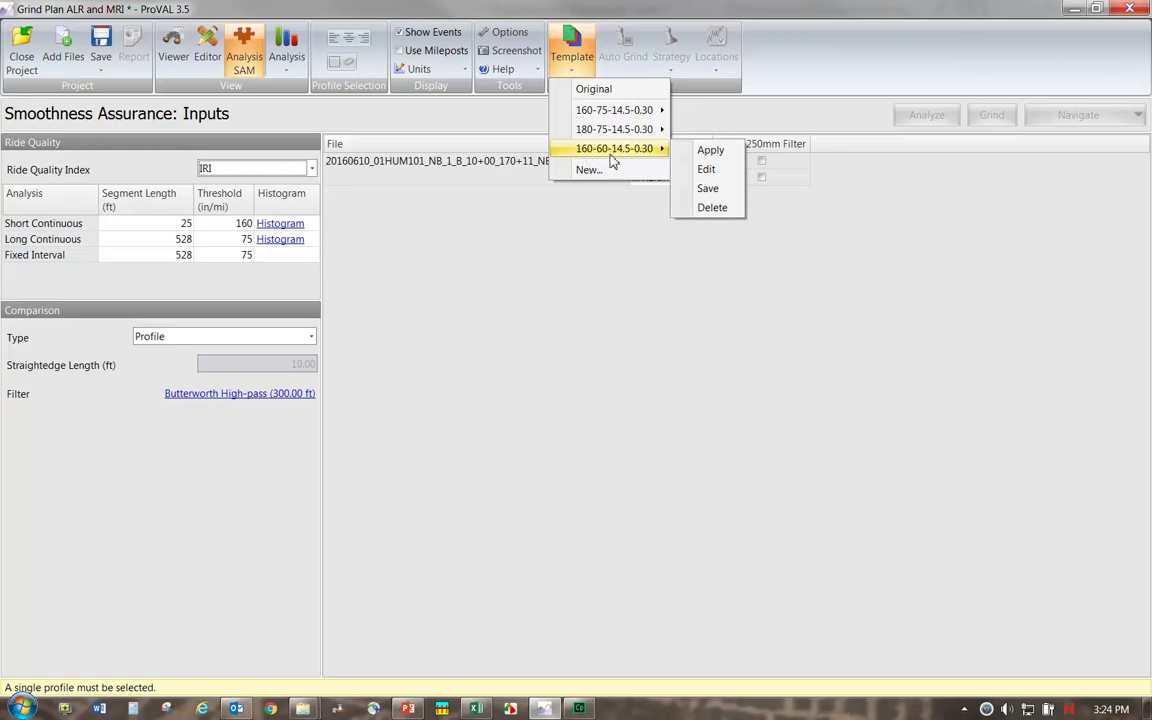
click(712, 152)
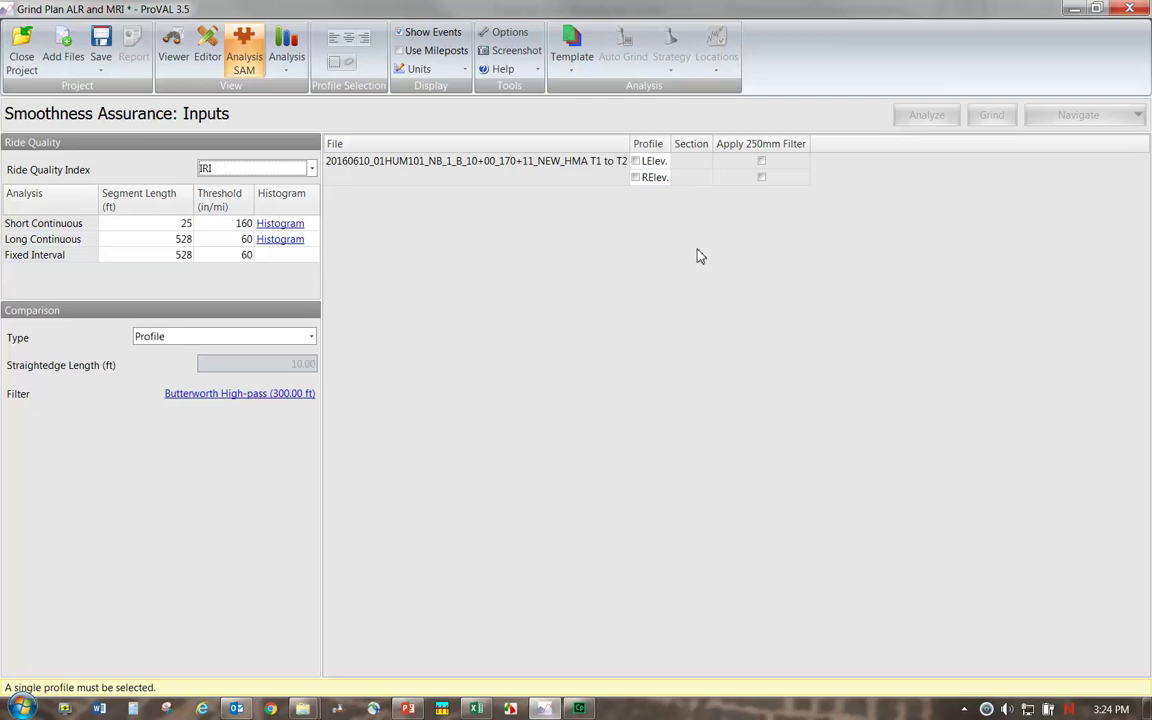
click(637, 162)
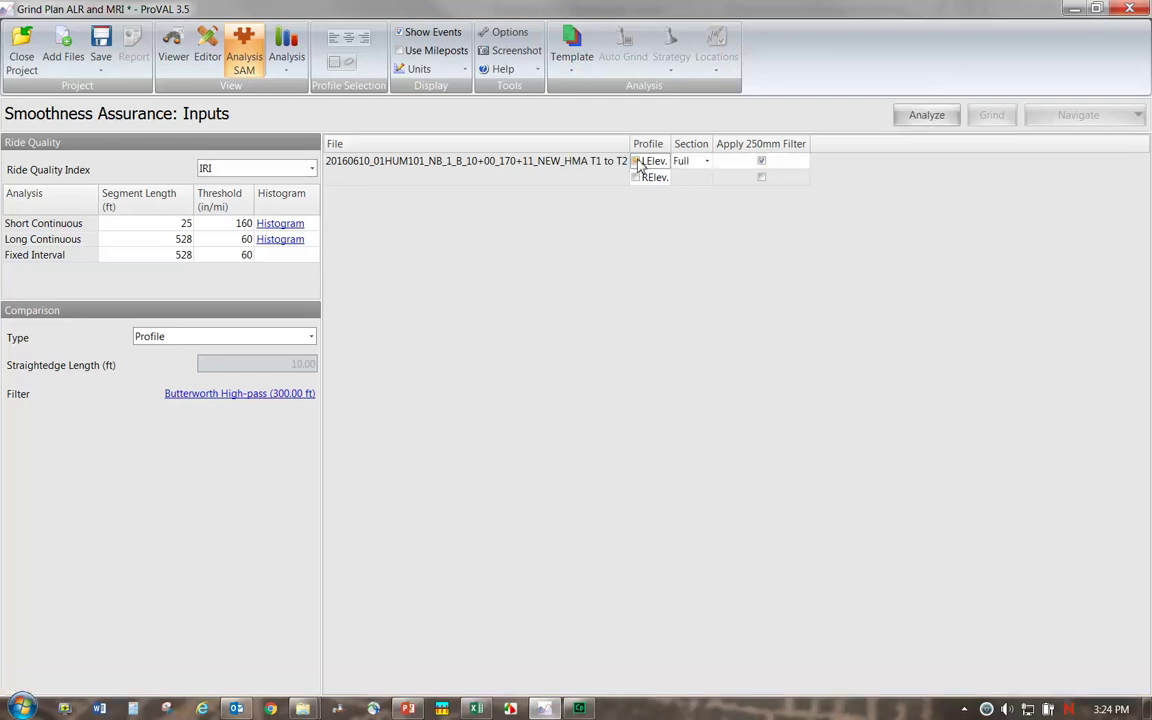
click(921, 122)
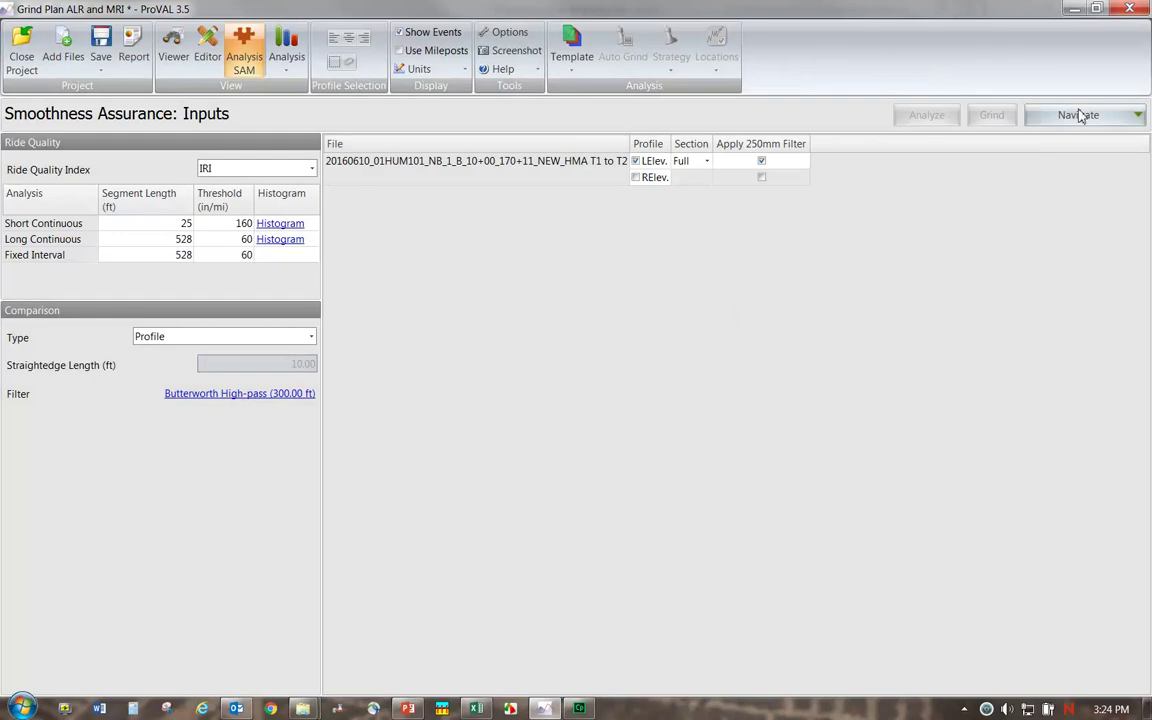
- Compute the grind plan: 15,985 ft from 1012.50 to 16997.33 ft, with a Deep Grinding warning
click(1080, 116)
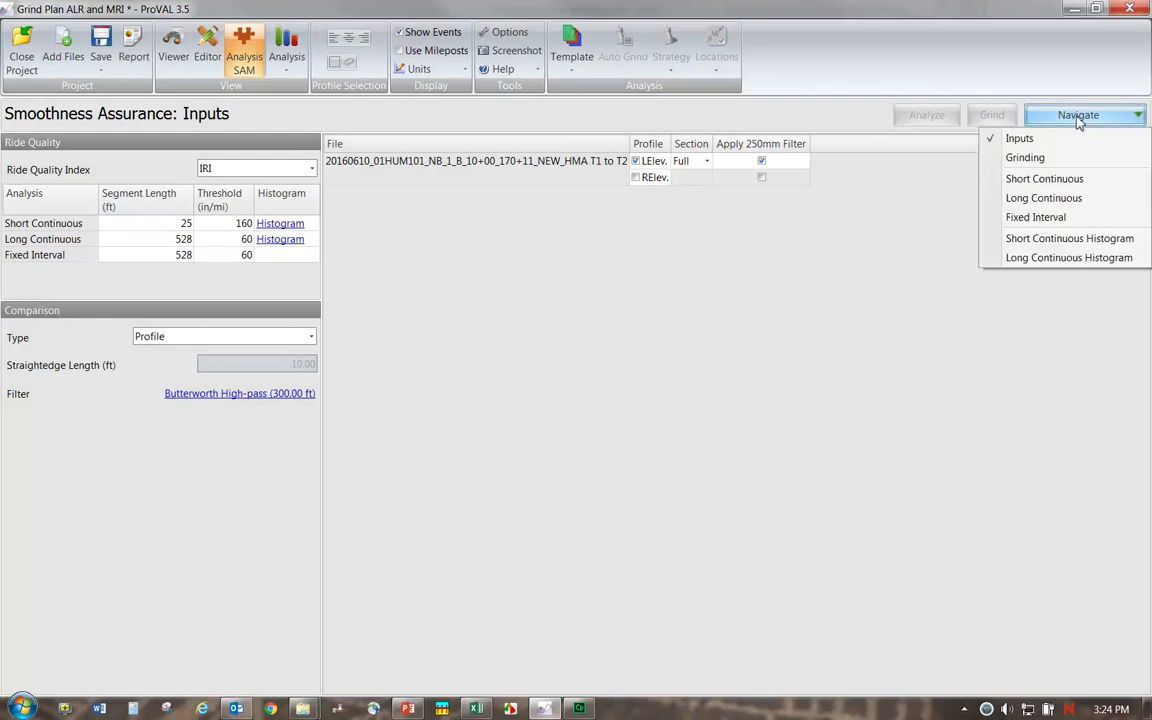
click(1062, 160)
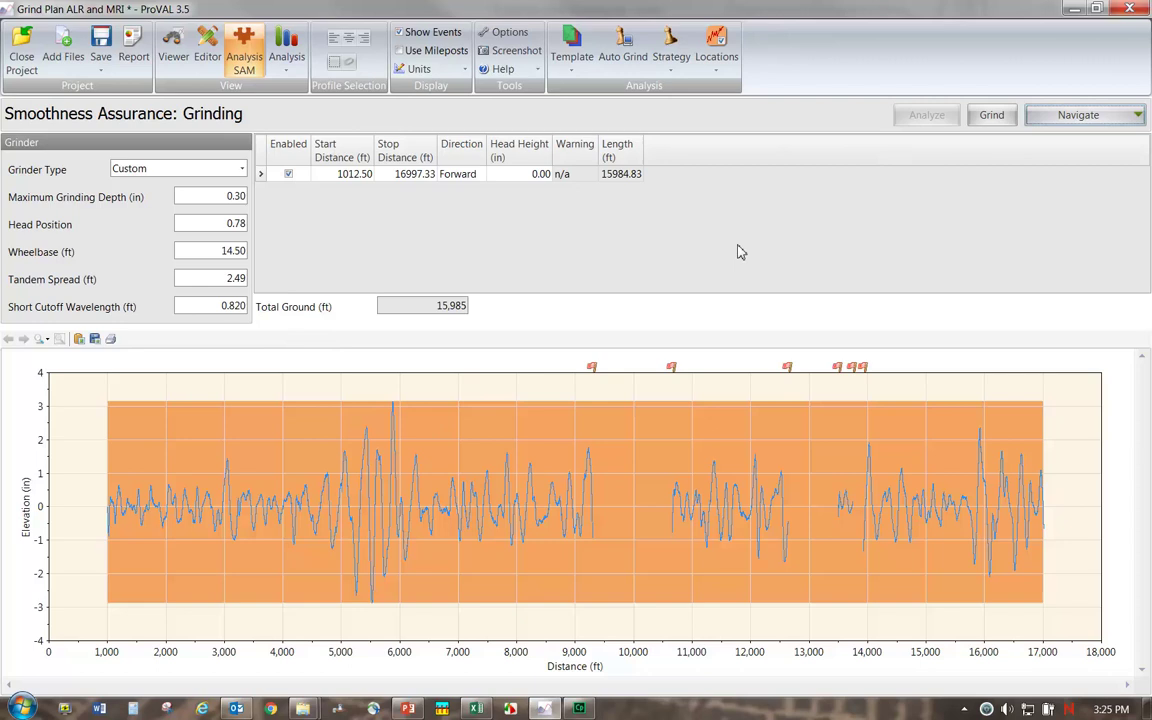
click(992, 116)
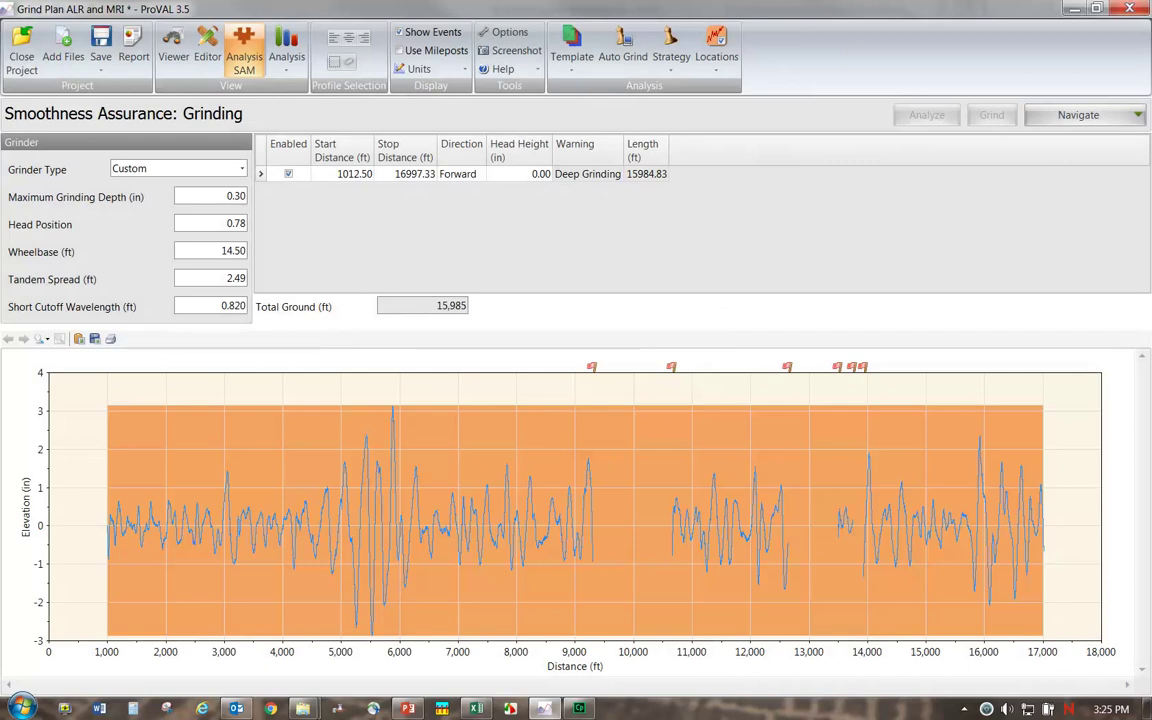
click(1119, 121)
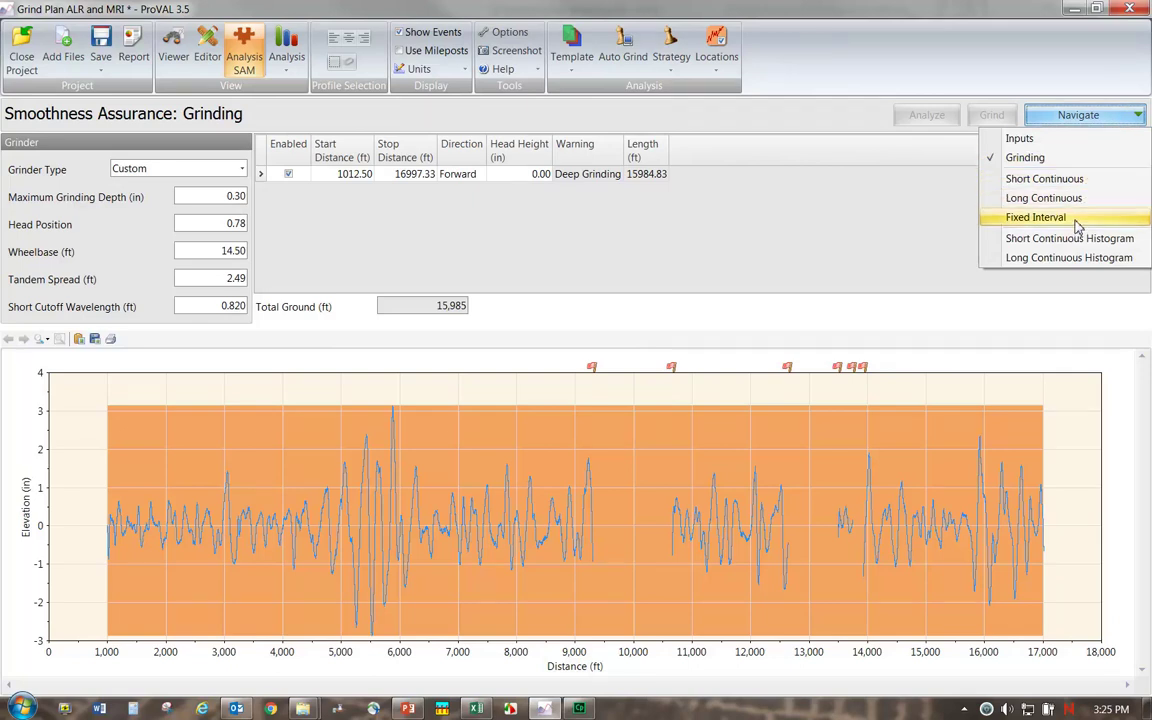
click(1036, 217)
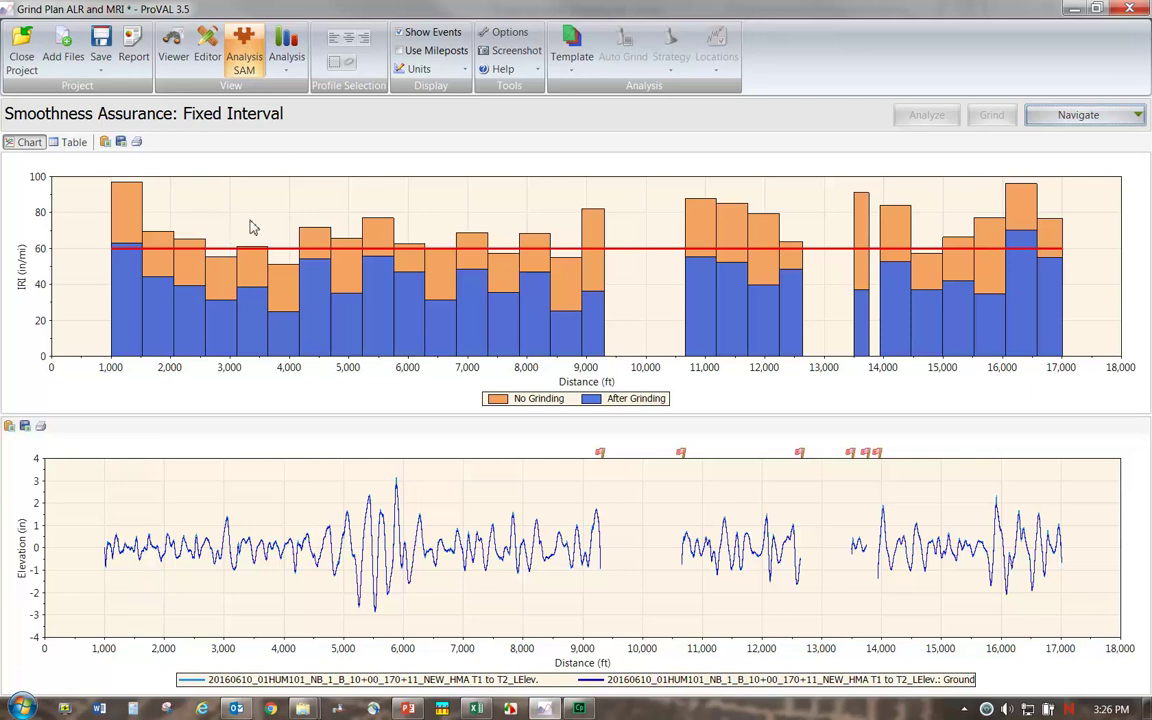
click(1075, 118)
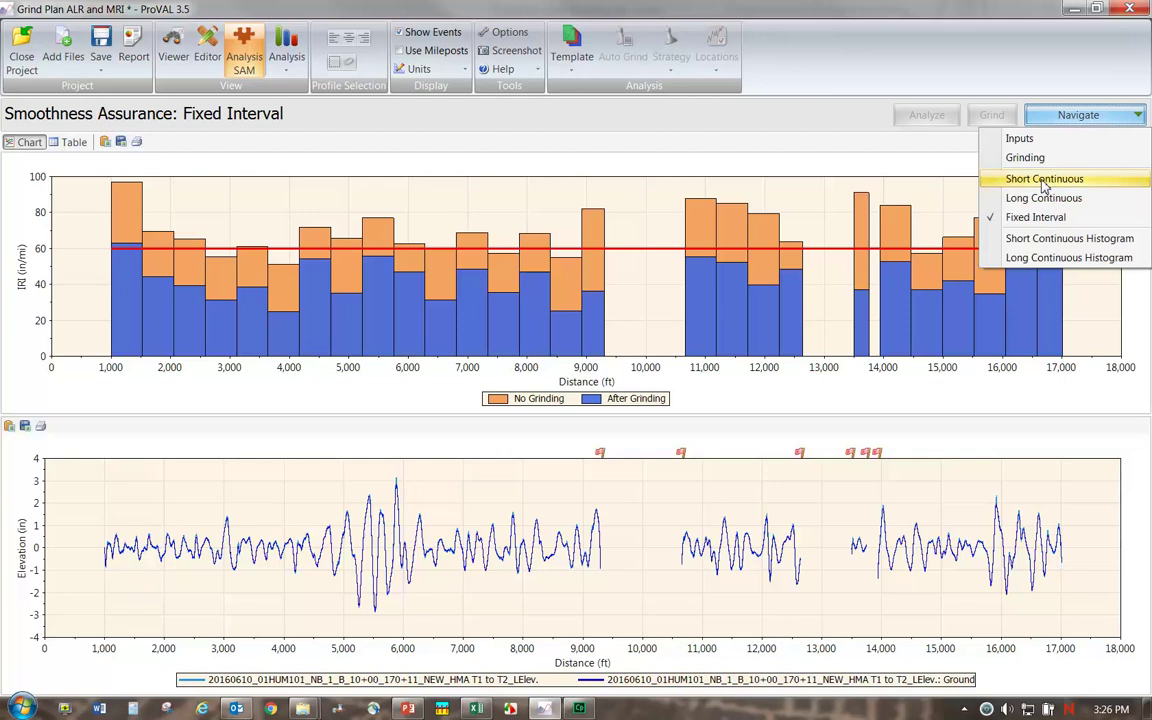
click(1027, 158)
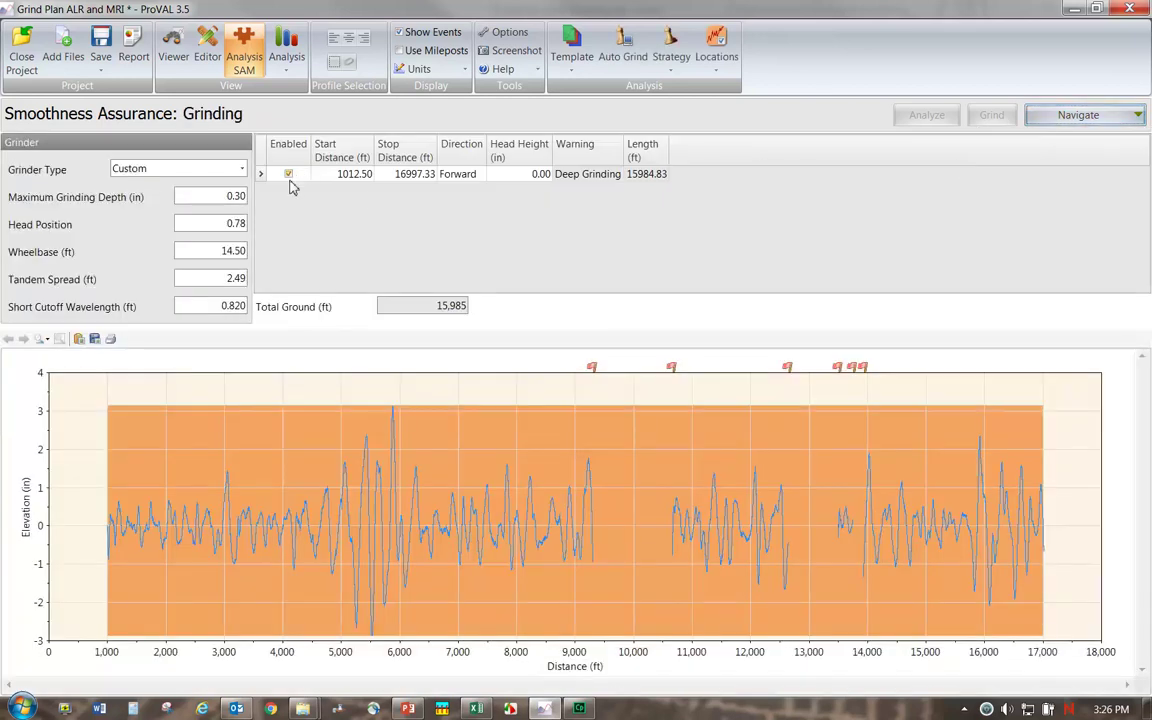
- Return to the Smoothness Assurance Inputs page showing 160, 60 and 60 in/mi thresholds
click(1087, 117)
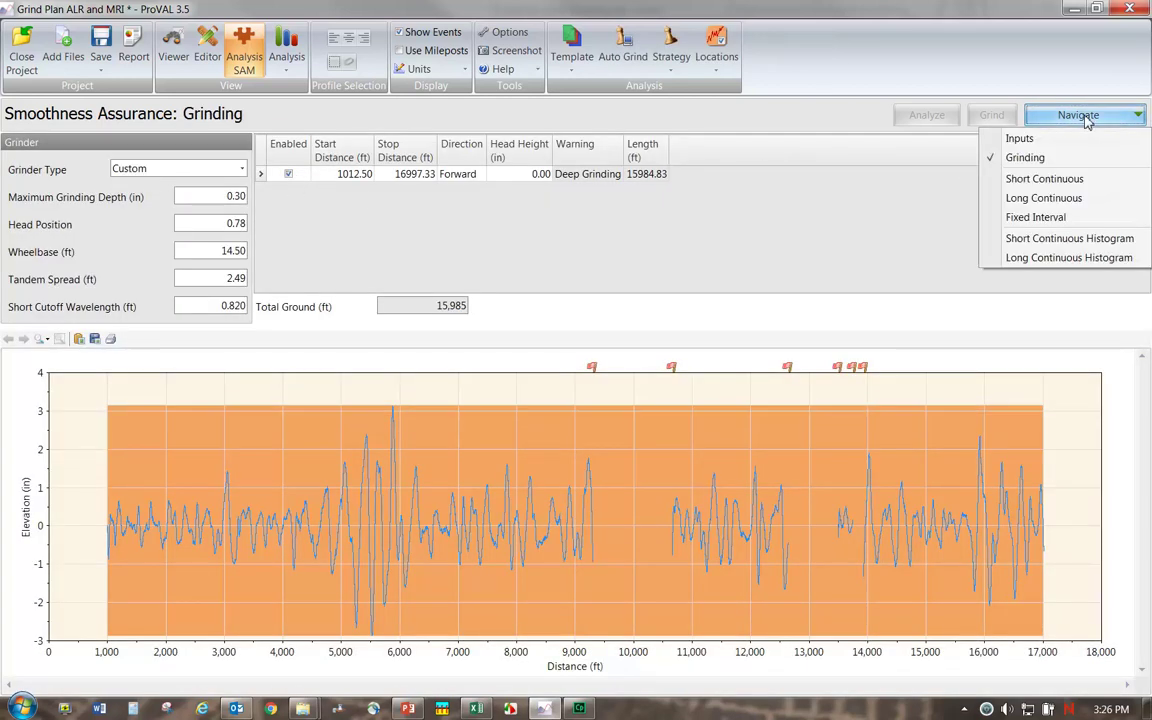
click(1018, 139)
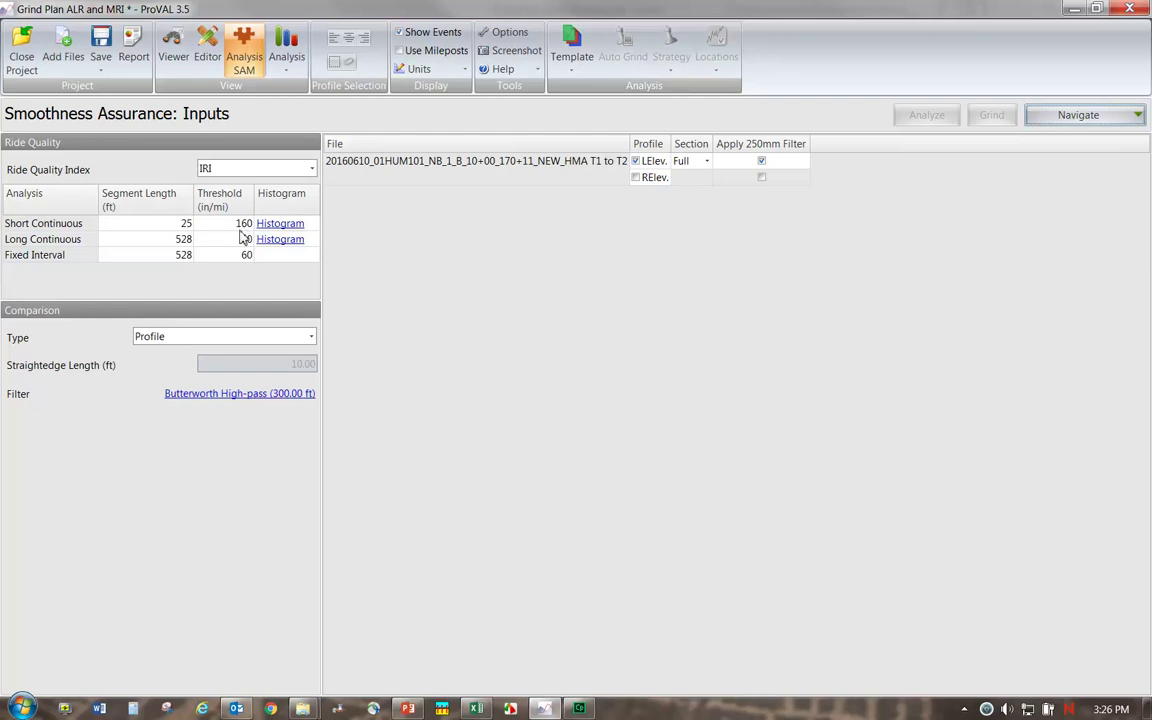
- Auto-grind and apply a 1,208 ft plan, then chart Fixed Interval IRI with and without grinding
click(1073, 118)
click(1042, 161)
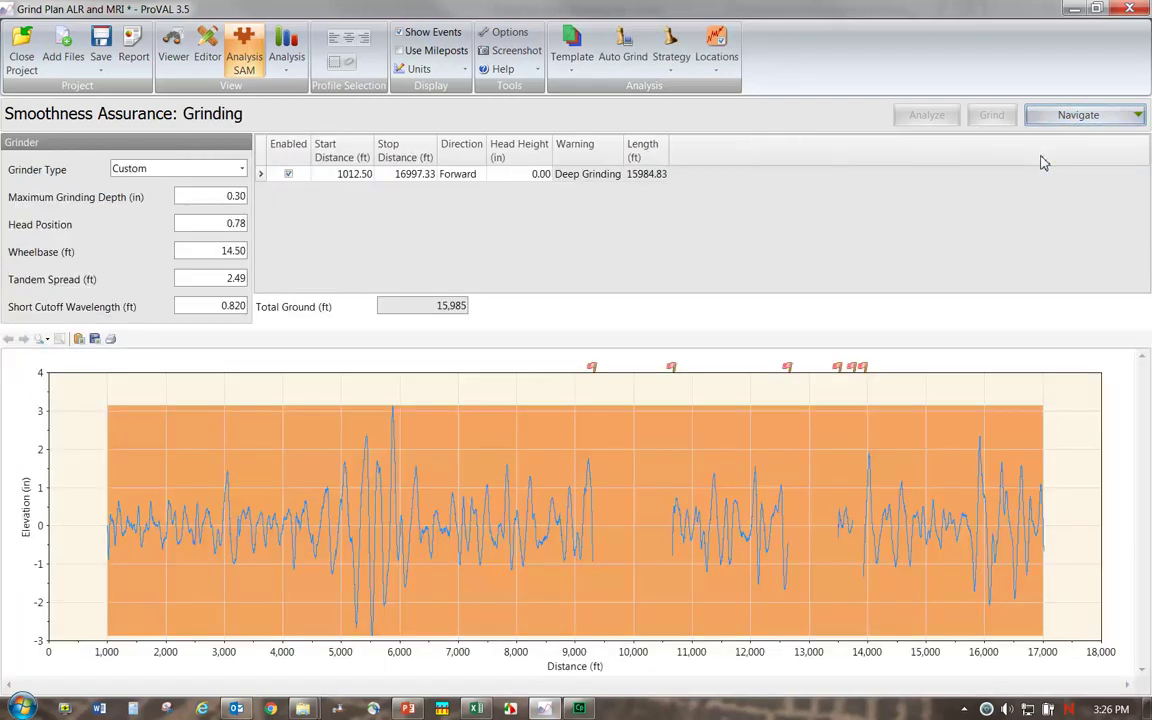
click(628, 62)
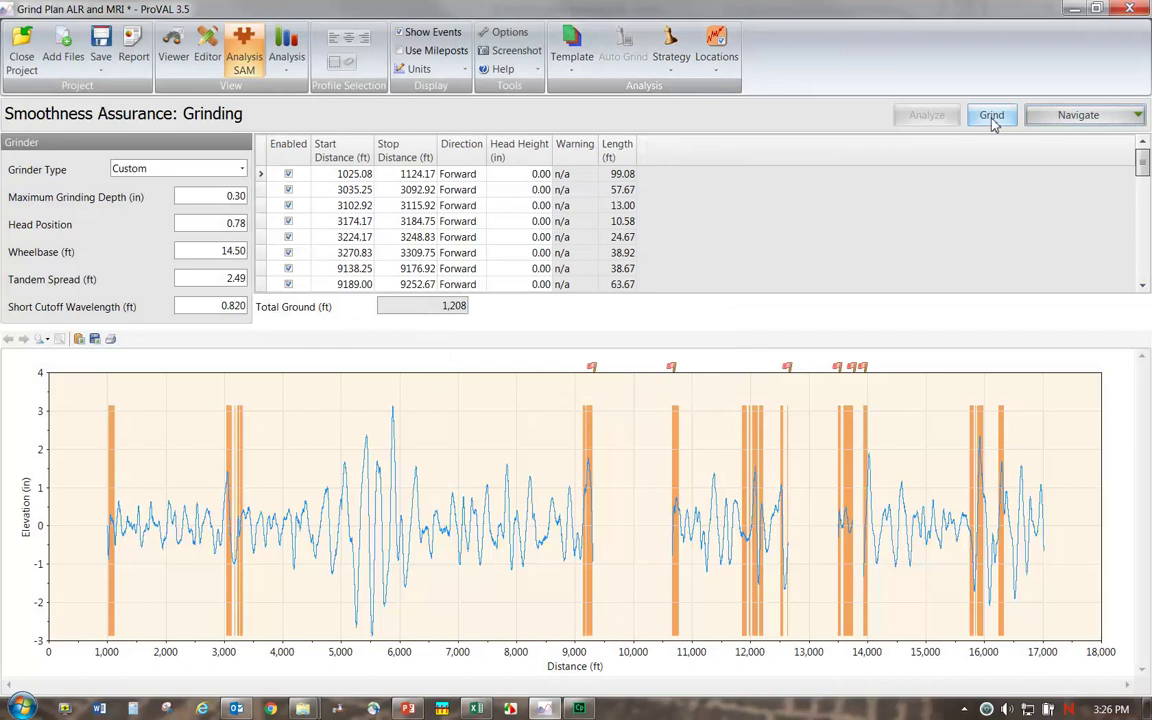
click(991, 117)
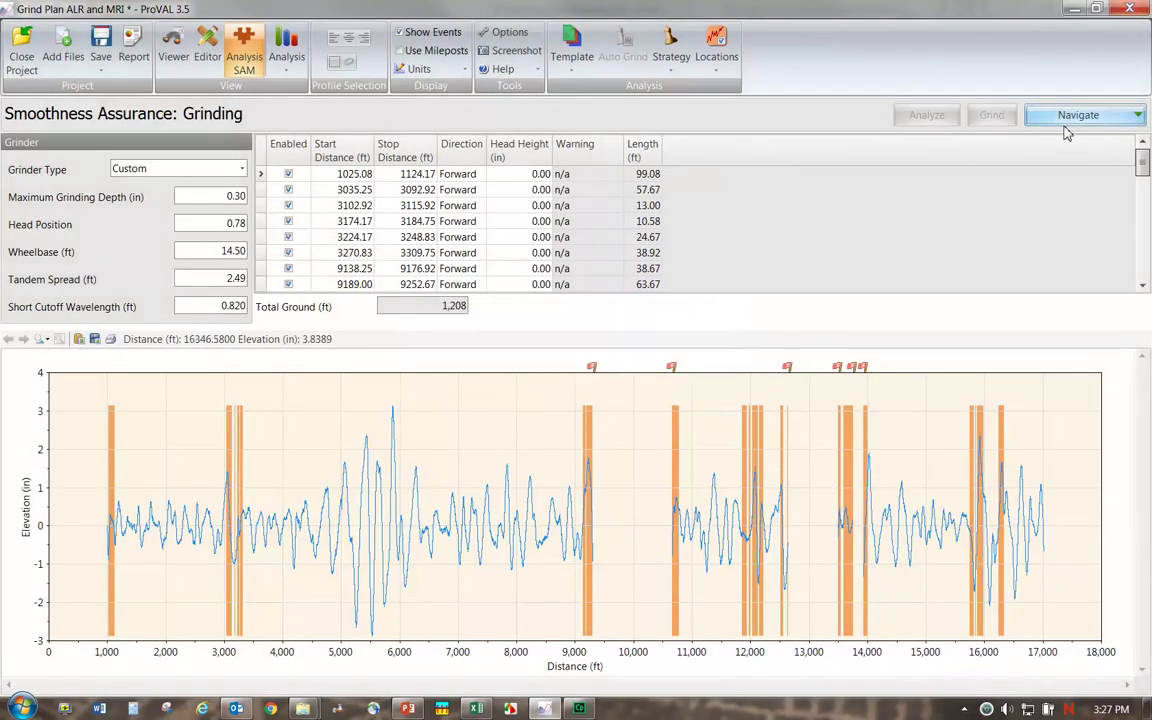
click(1072, 115)
click(1050, 224)
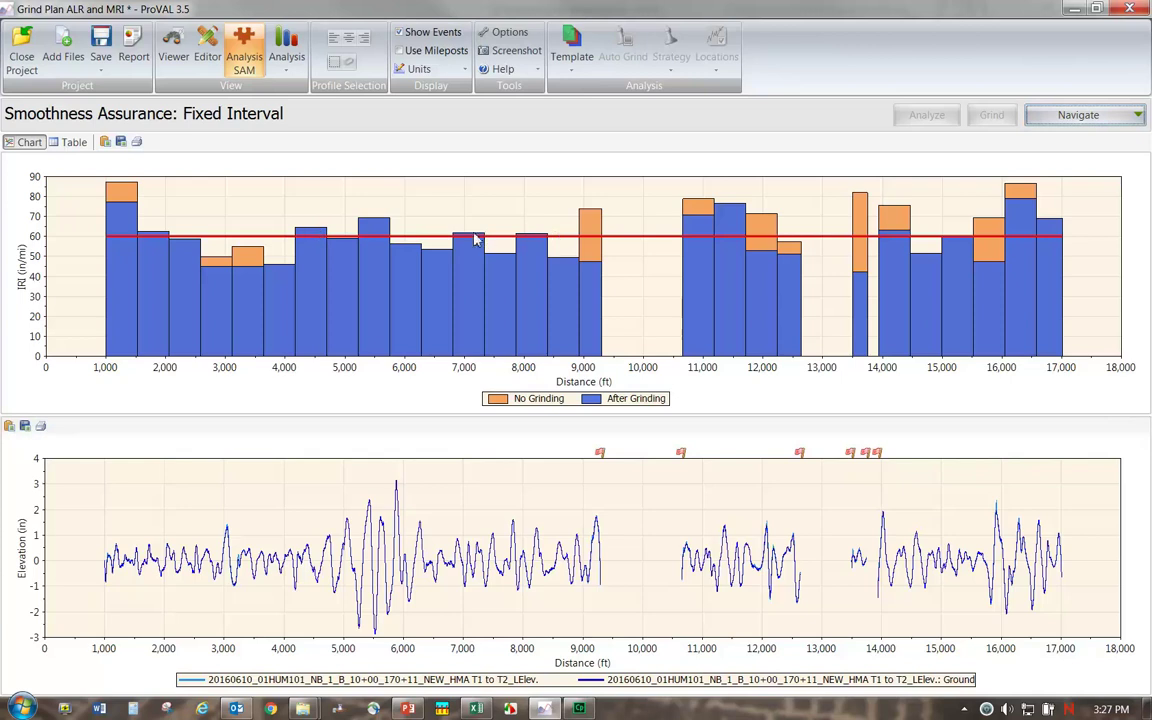
- Change the Short Continuous threshold from 160 to 140 in/mi and rerun the analysis
click(1050, 118)
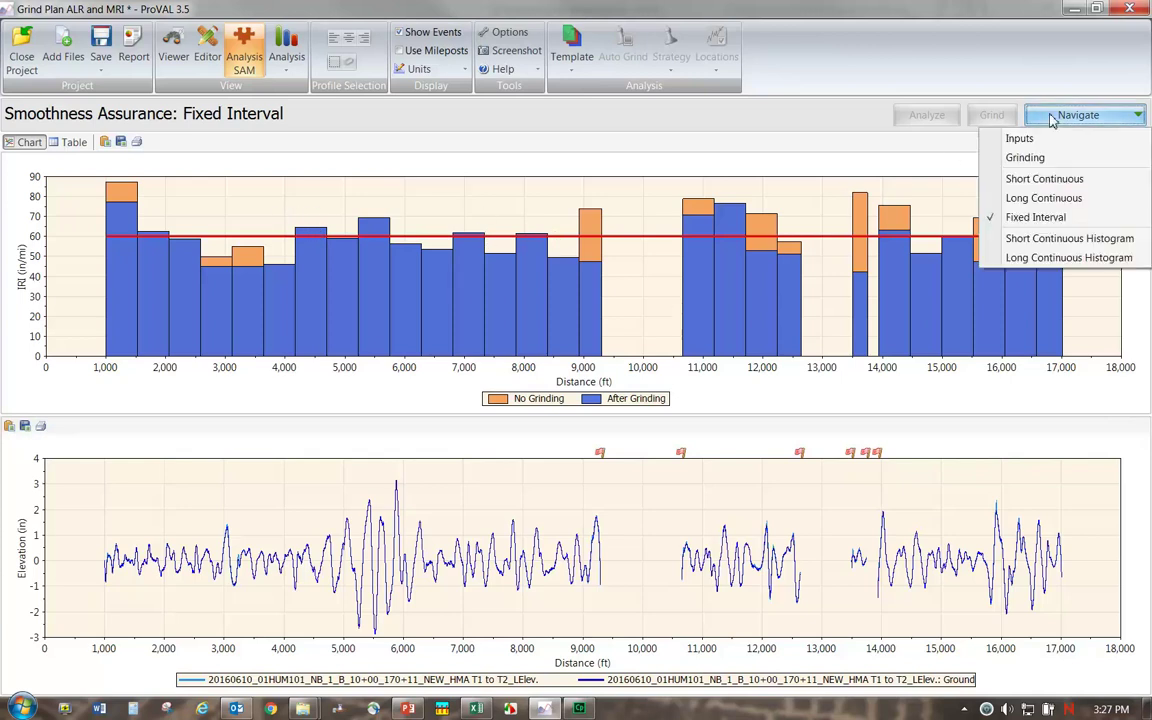
click(948, 154)
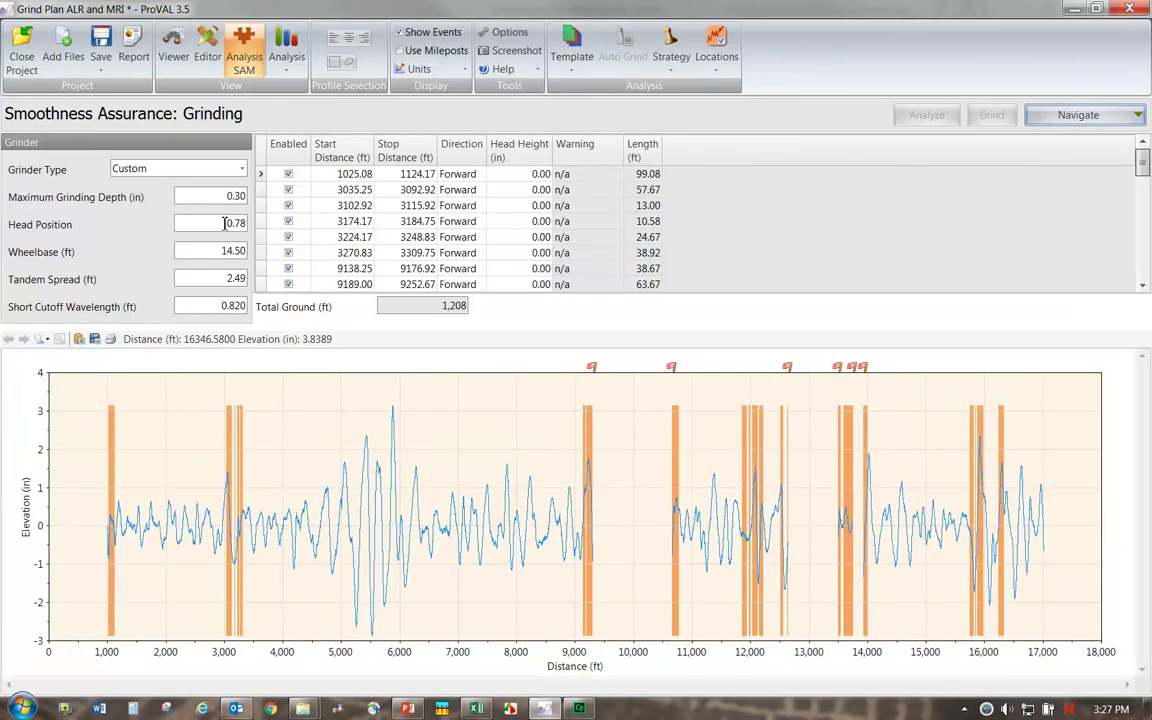
click(1090, 116)
click(1000, 137)
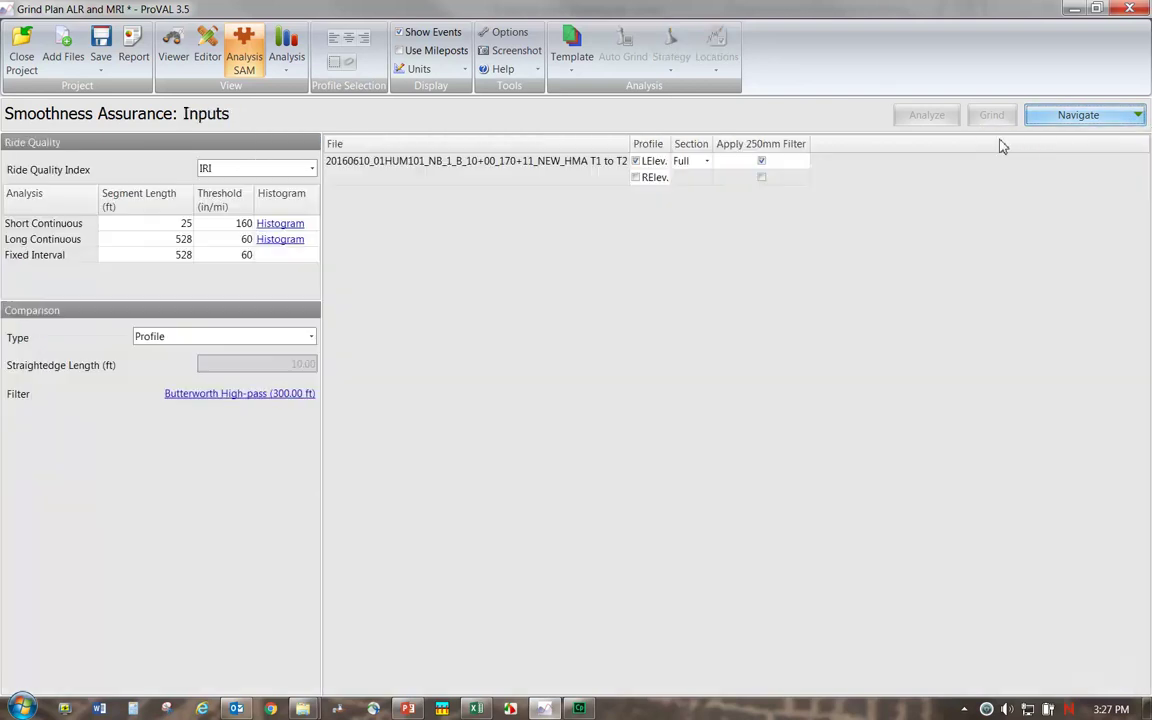
click(246, 223)
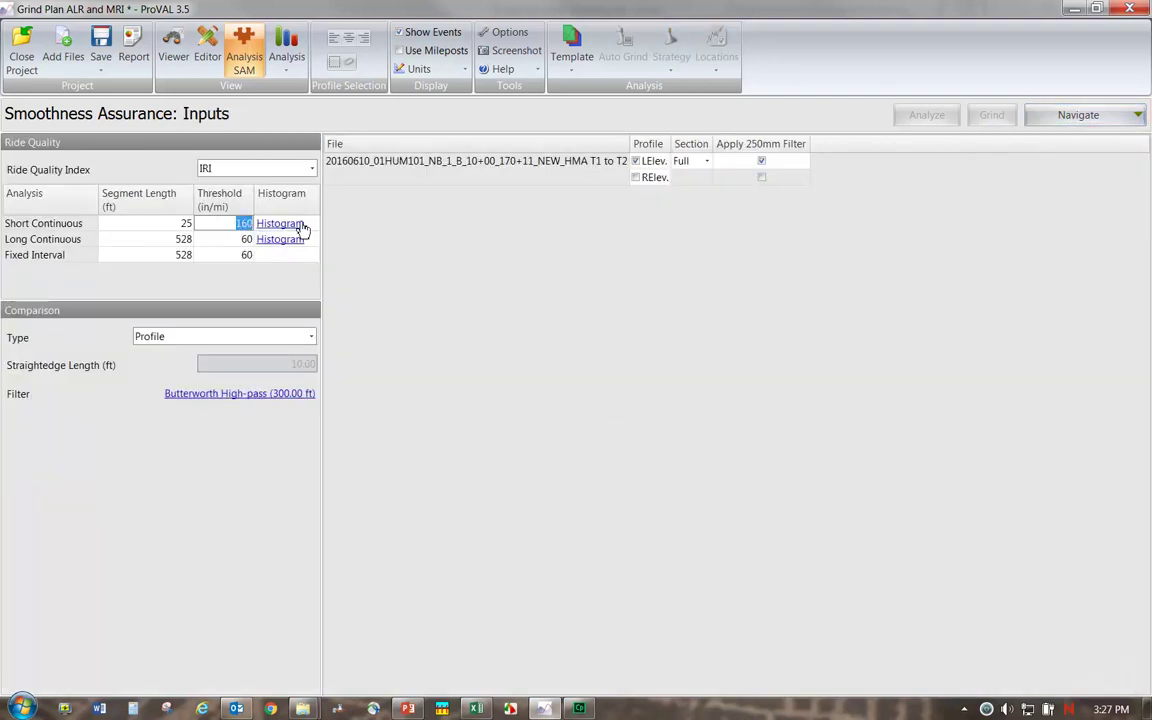
text(1)
key(Return)
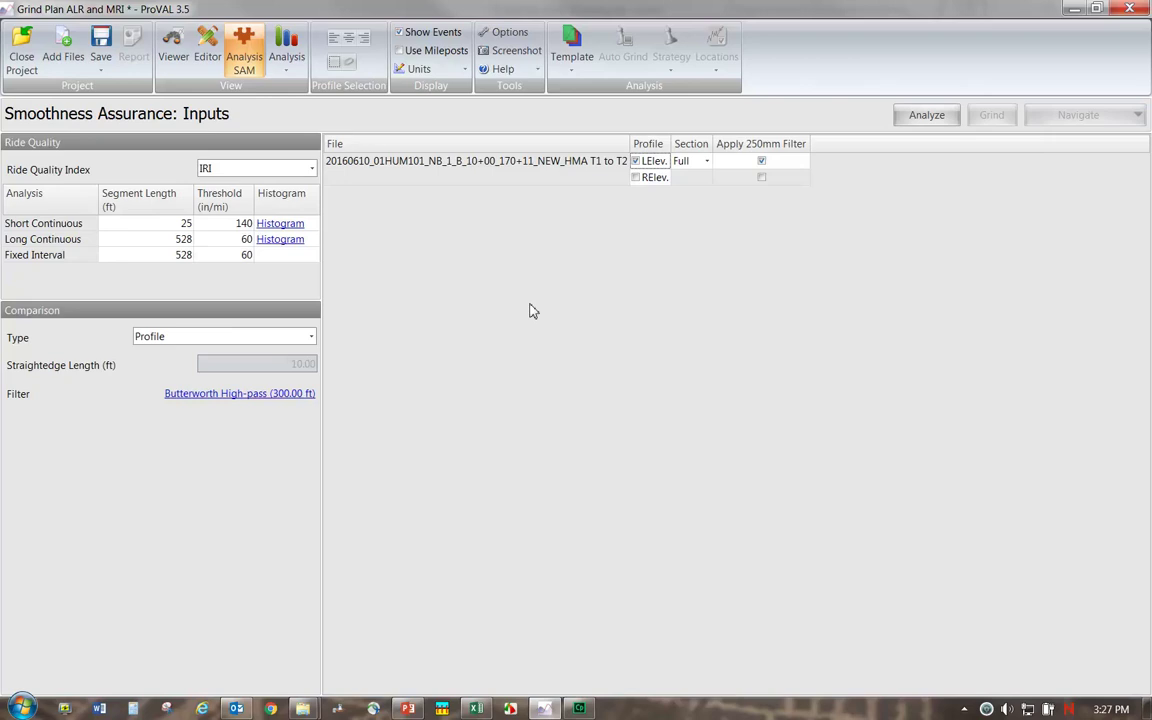
click(930, 116)
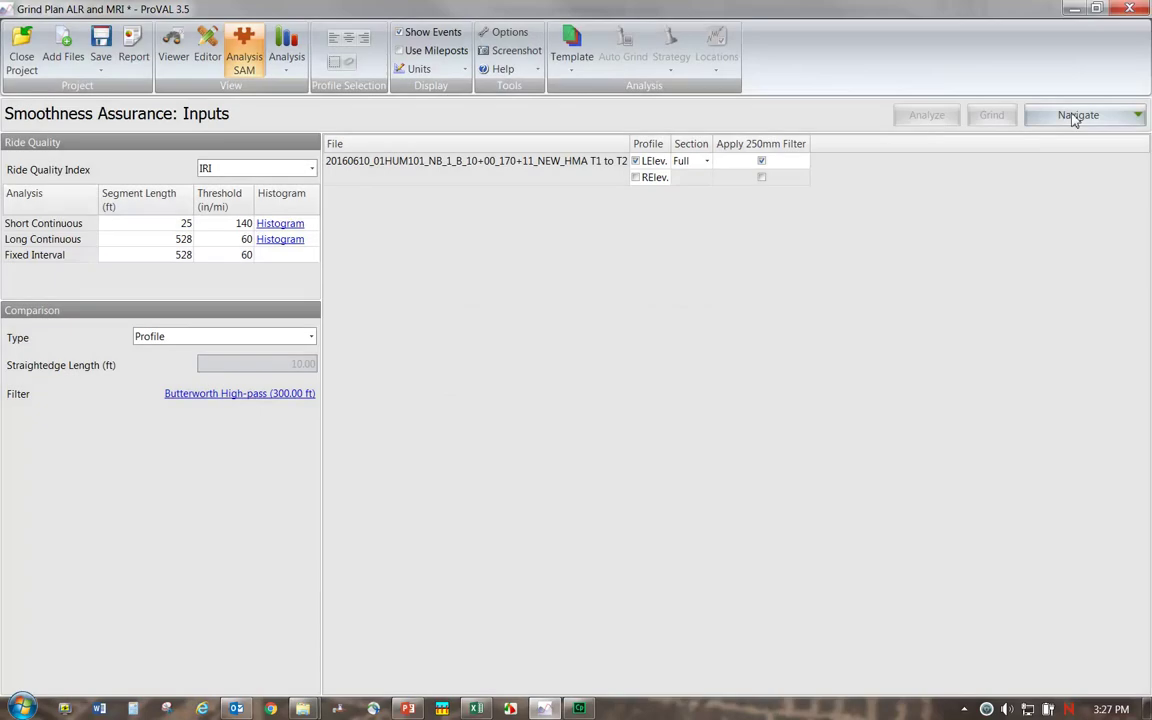
click(1060, 115)
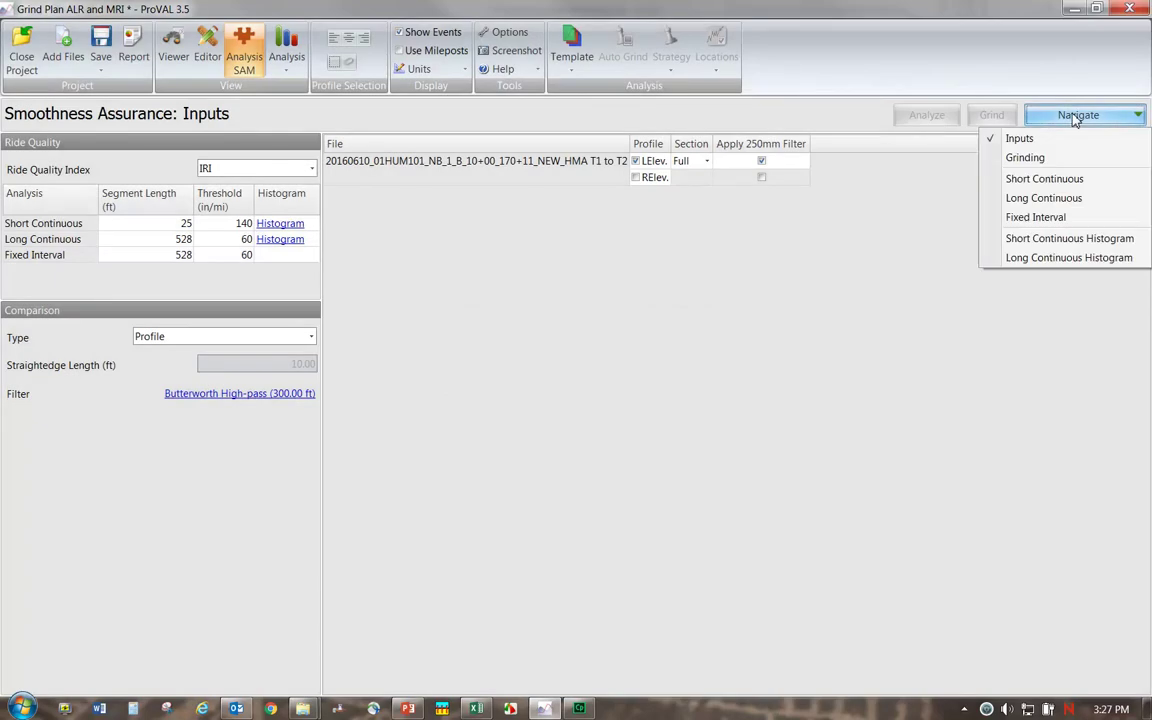
- Auto-generate and apply a new grind plan totalling 2,541 ft at the 140 threshold
click(1026, 158)
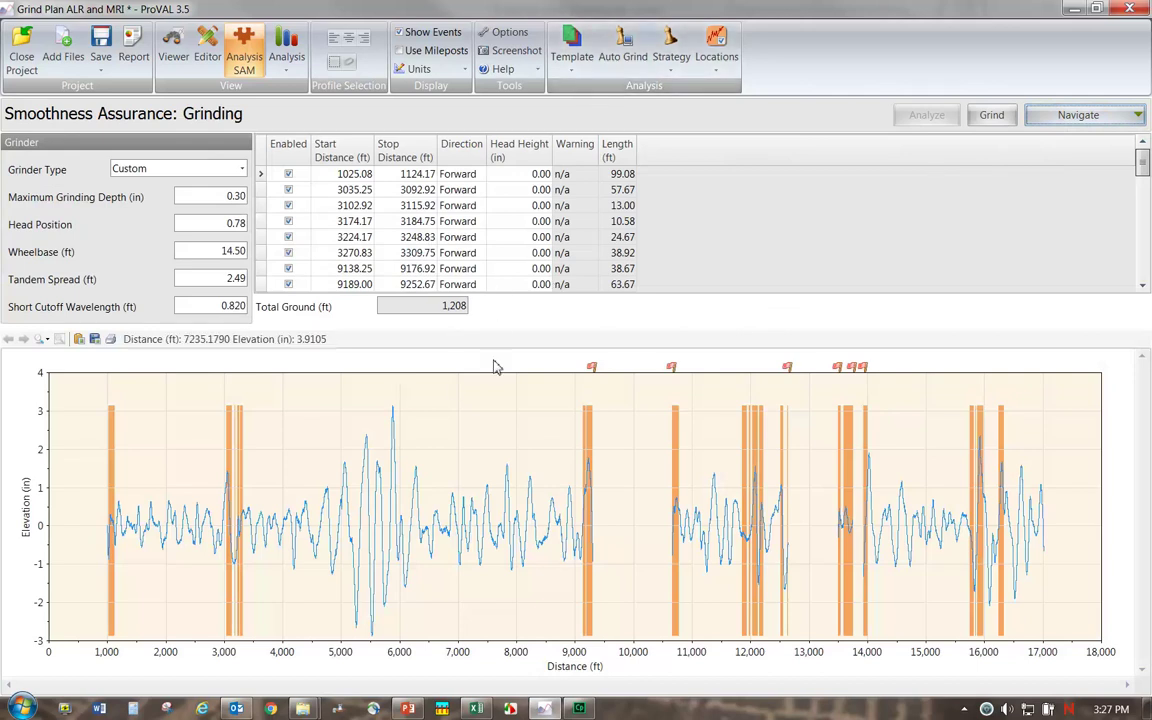
click(636, 57)
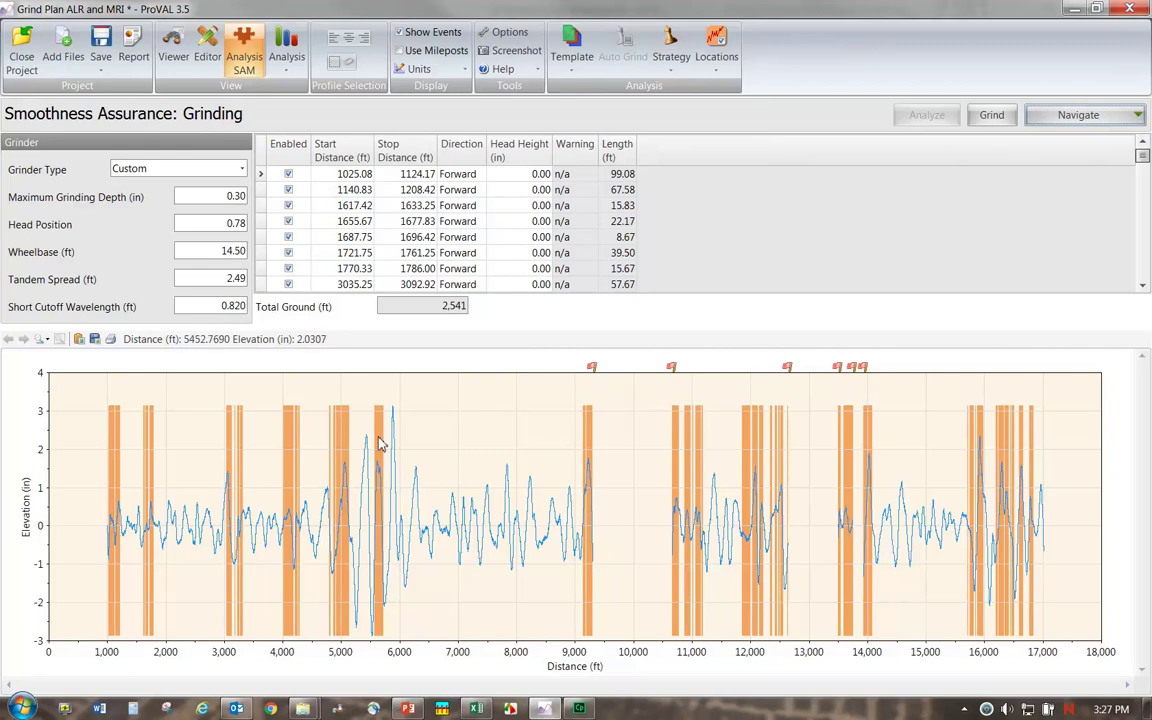
click(995, 123)
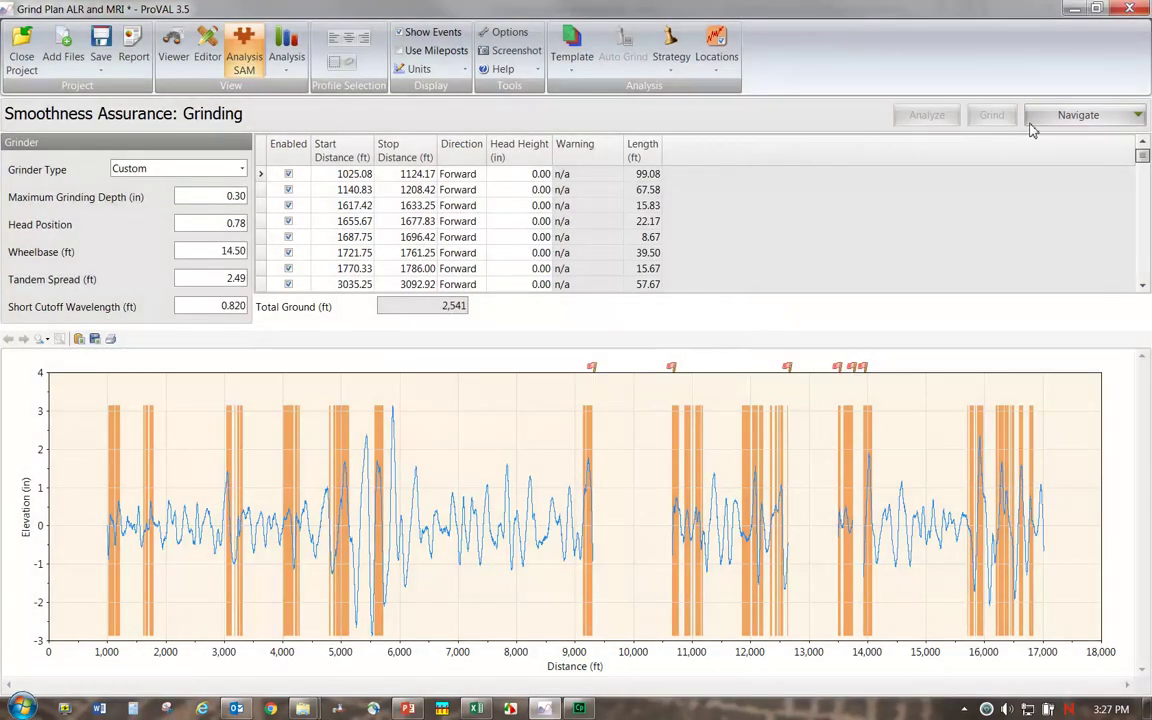
click(1045, 115)
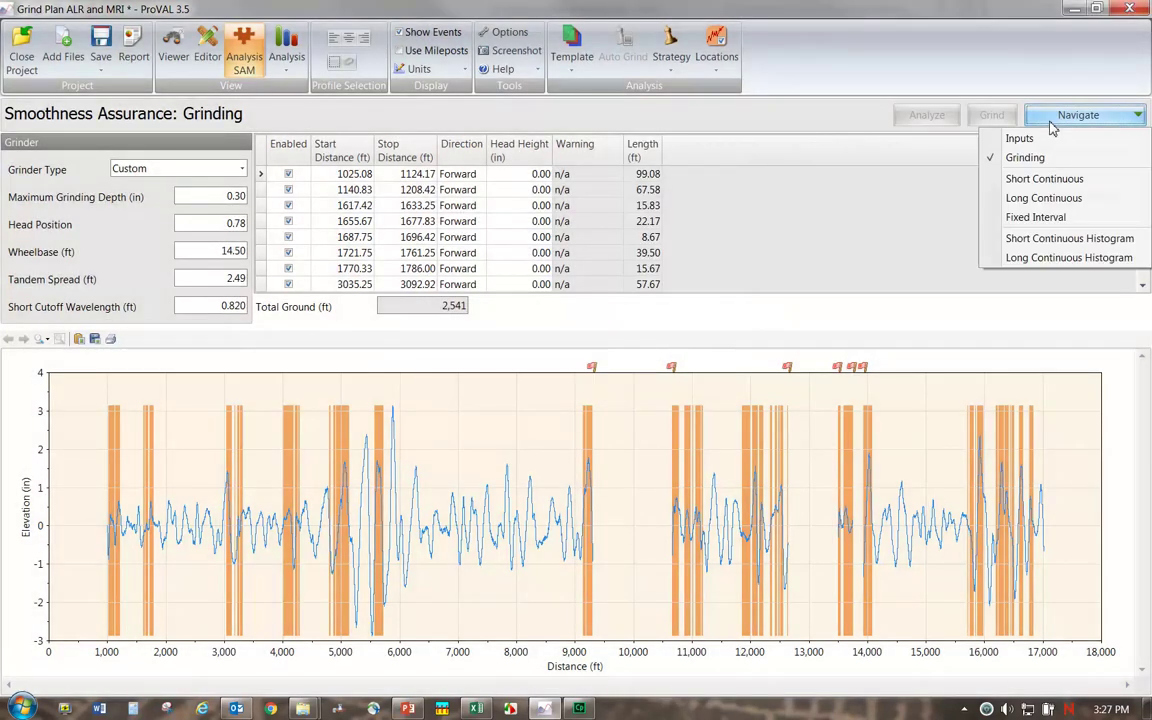
- Show Fixed Interval IRI bars comparing no grinding and after grinding for the 2,541 ft plan
click(1036, 218)
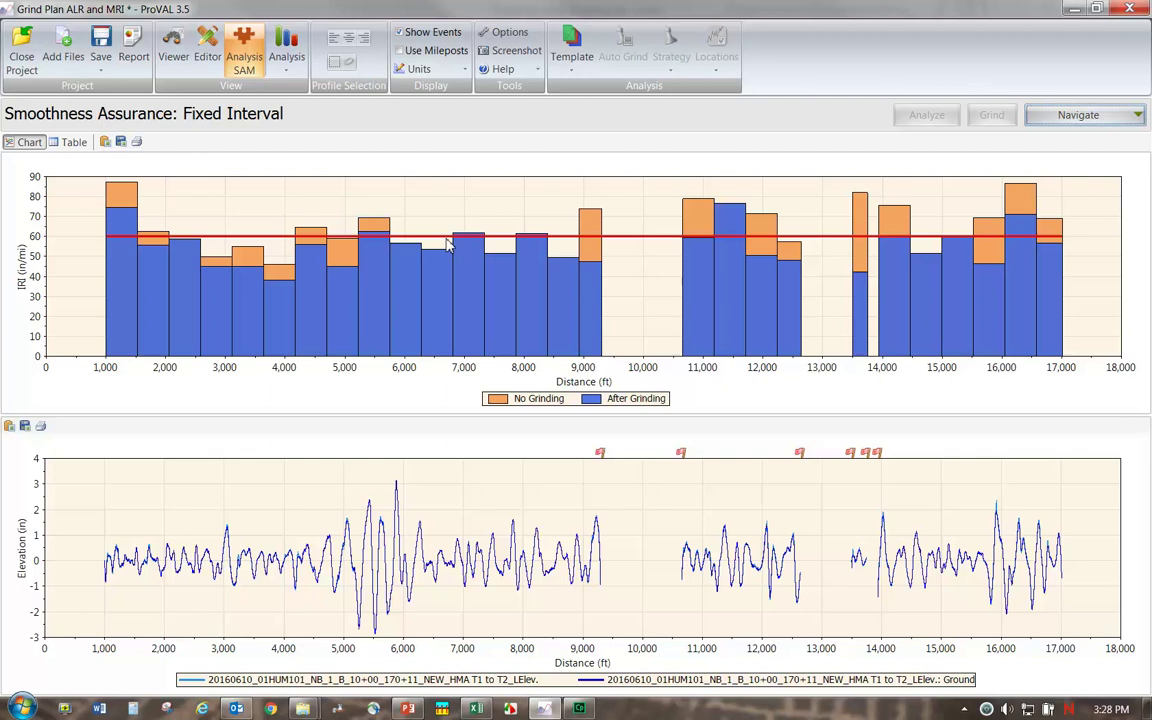
click(1063, 117)
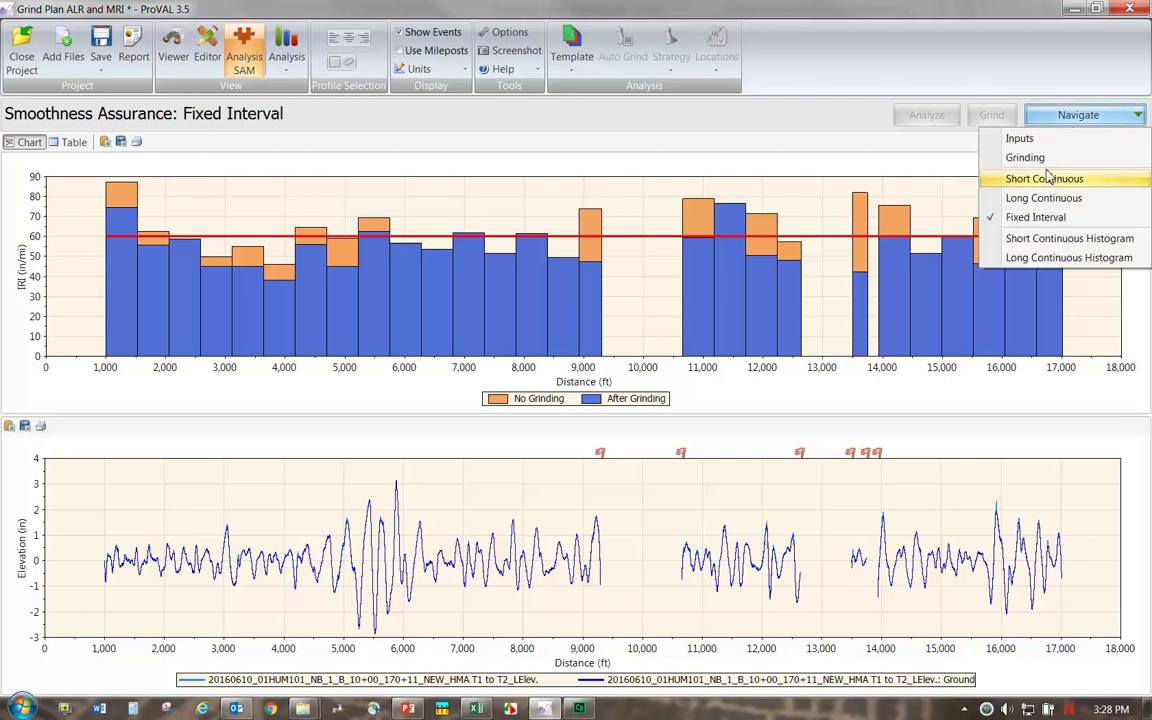
- Change the Short Continuous threshold to 120 in/mi and rerun the analysis
click(1025, 139)
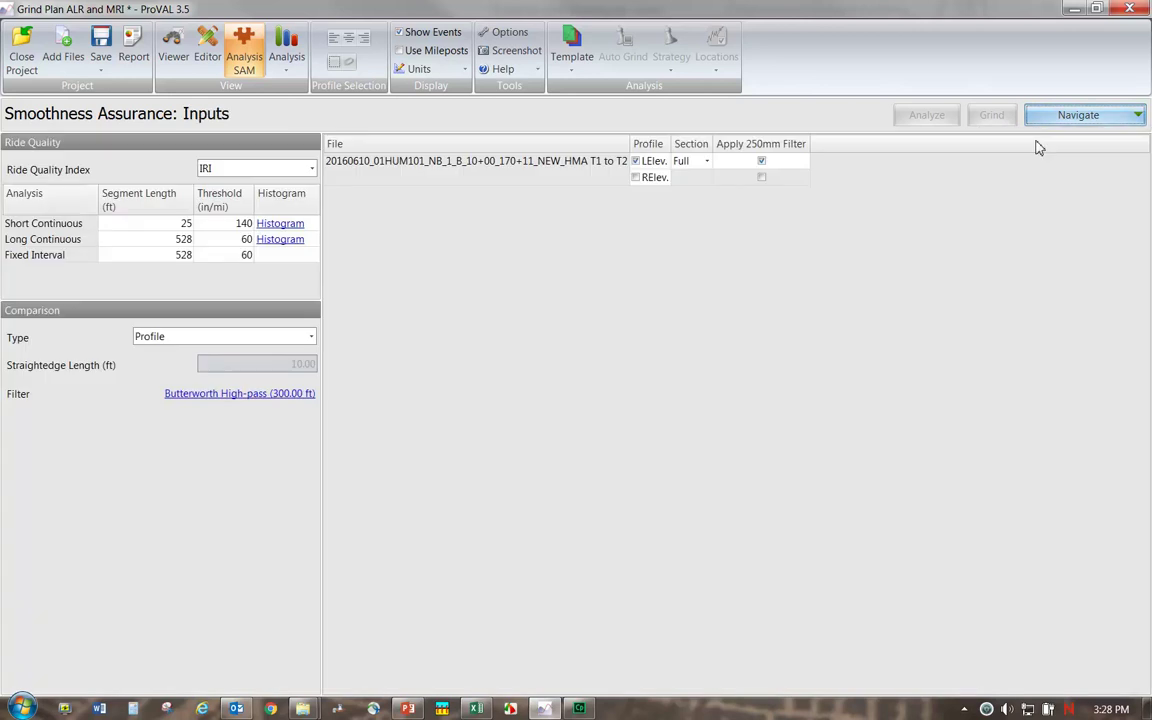
click(228, 227)
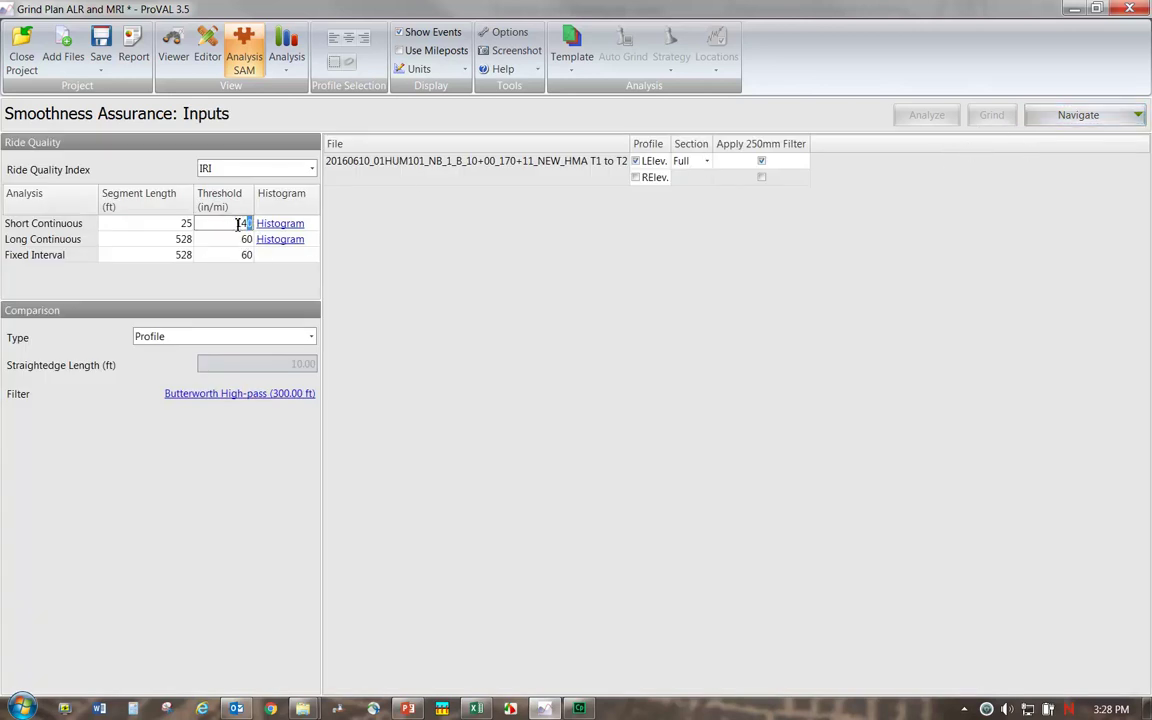
text(120)
click(929, 116)
- Re-apply the 2,541 ft grind plan on the Grinding page, then return to Inputs
click(1088, 117)
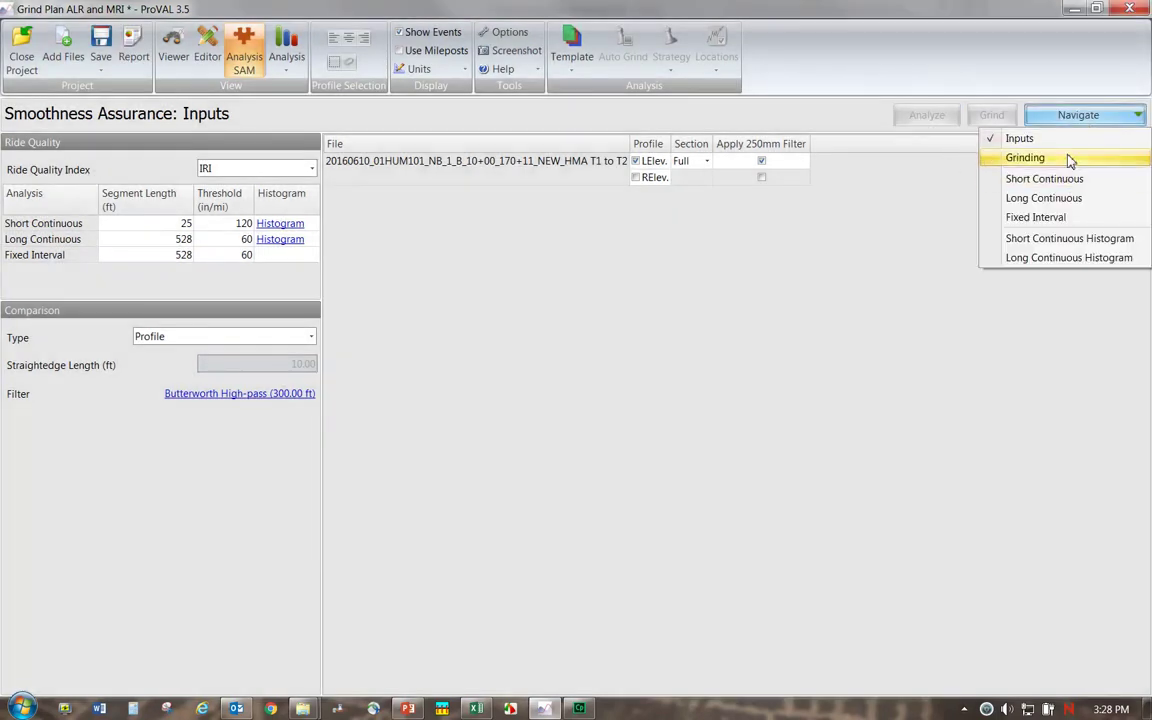
click(1025, 158)
click(993, 116)
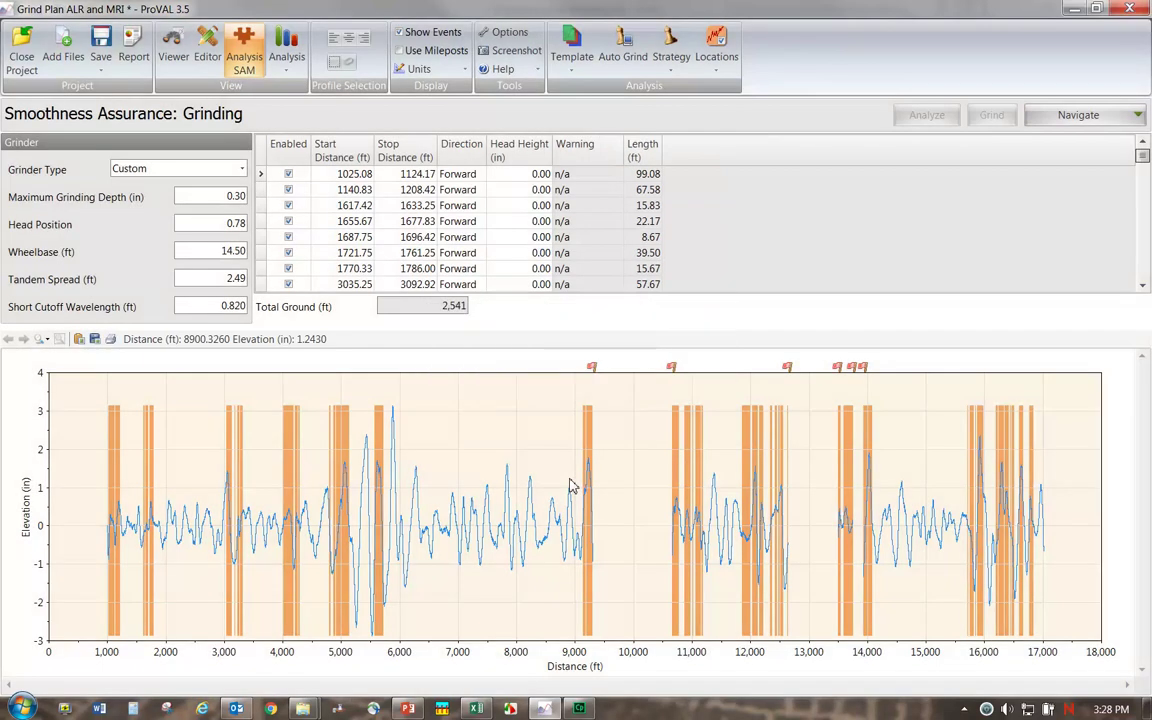
click(1061, 120)
click(1017, 177)
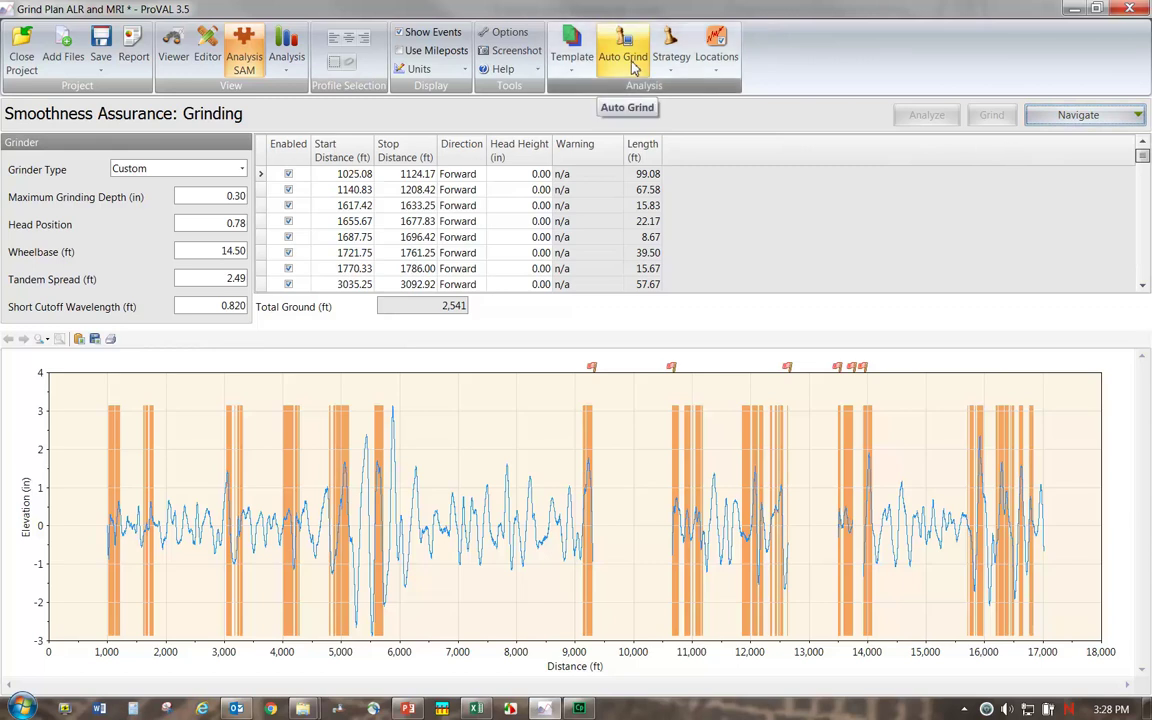
click(1058, 124)
click(1035, 137)
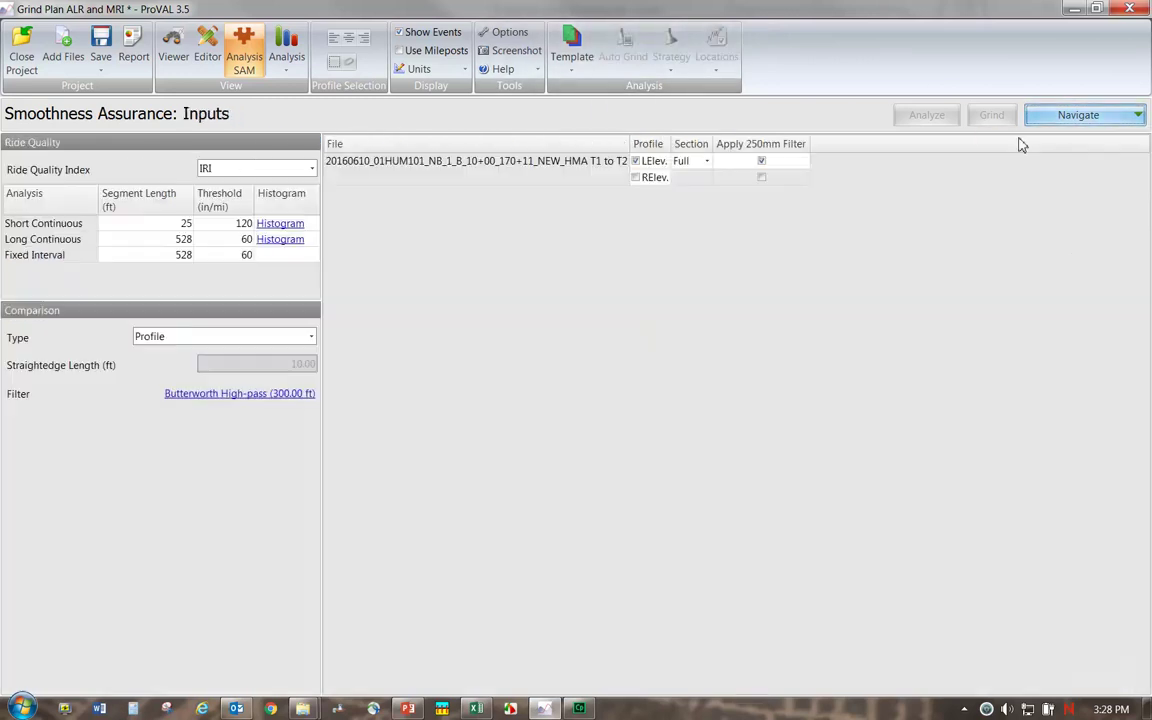
click(1033, 119)
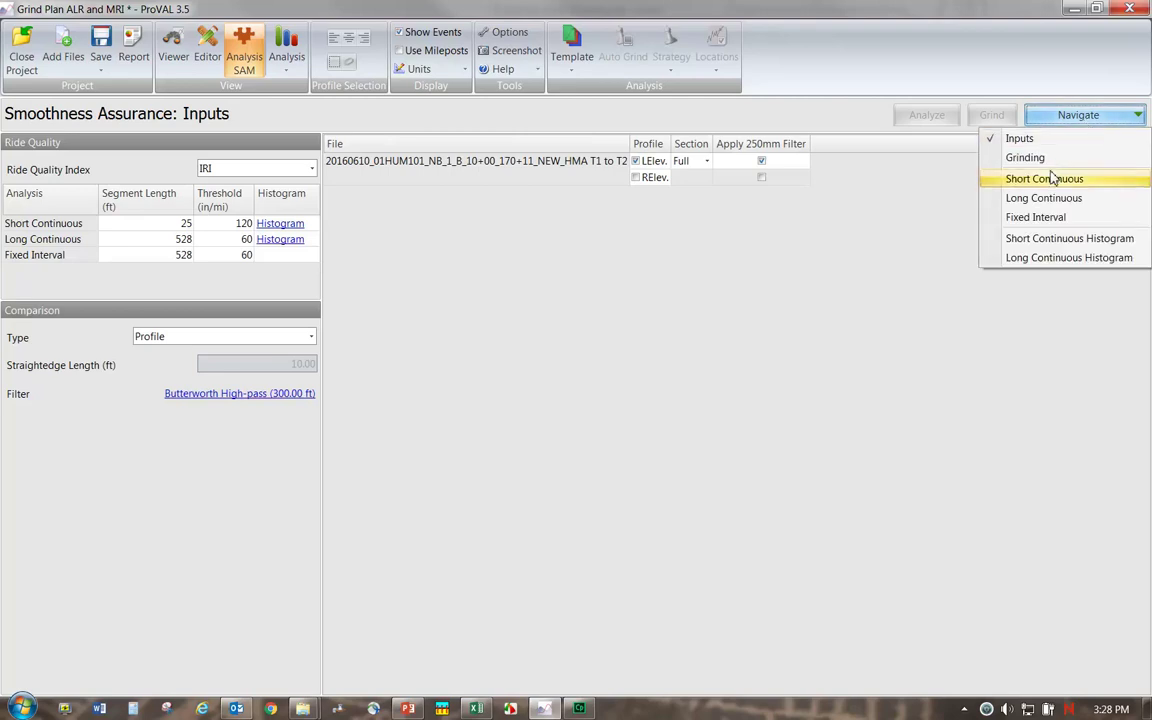
- Auto-generate grind locations at the 120 in/mi threshold and apply them, totalling 3,157 ft
click(1005, 157)
click(633, 70)
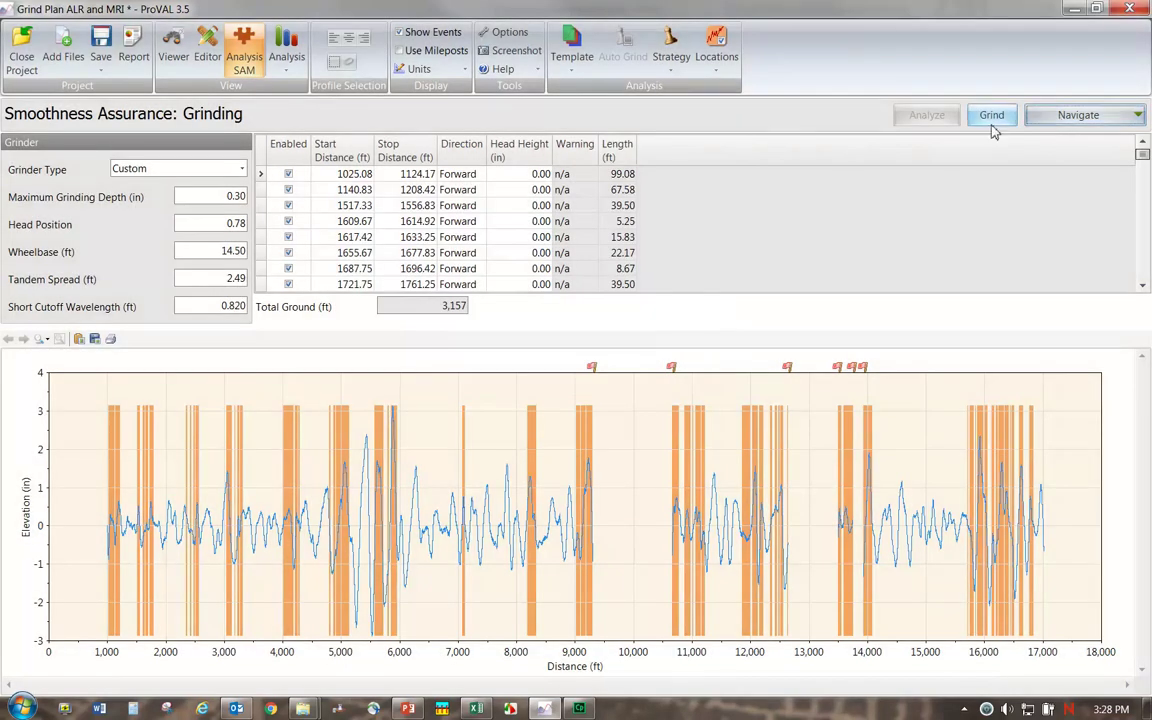
click(987, 127)
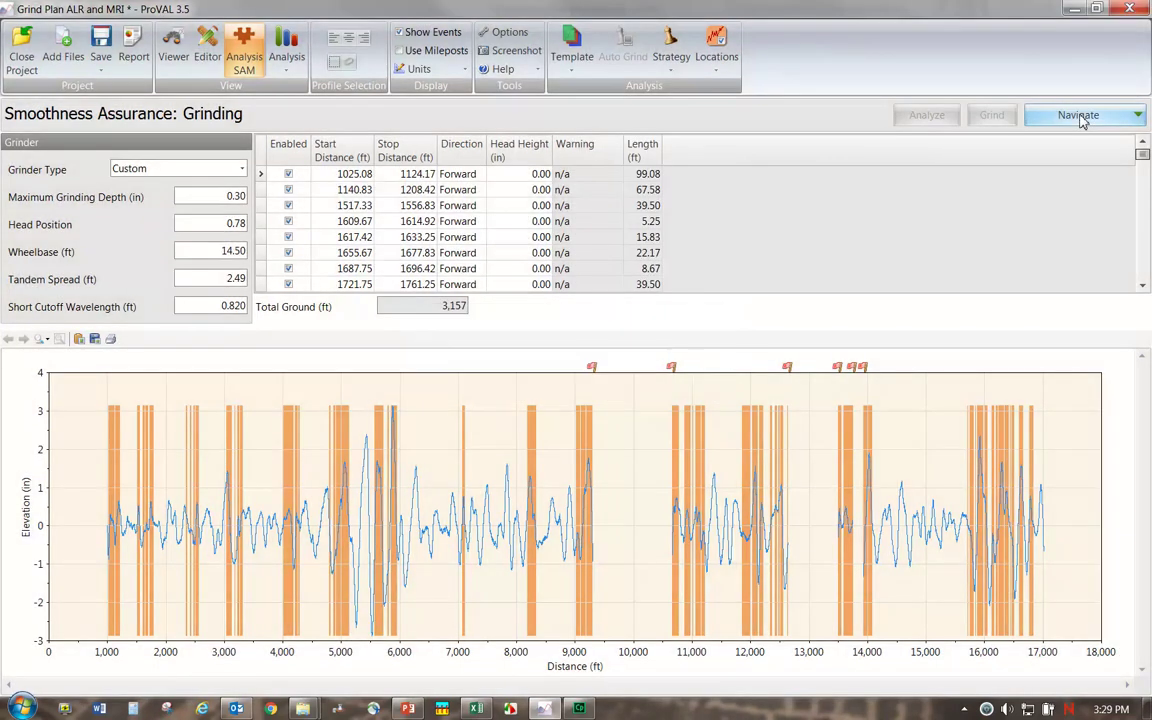
click(1080, 117)
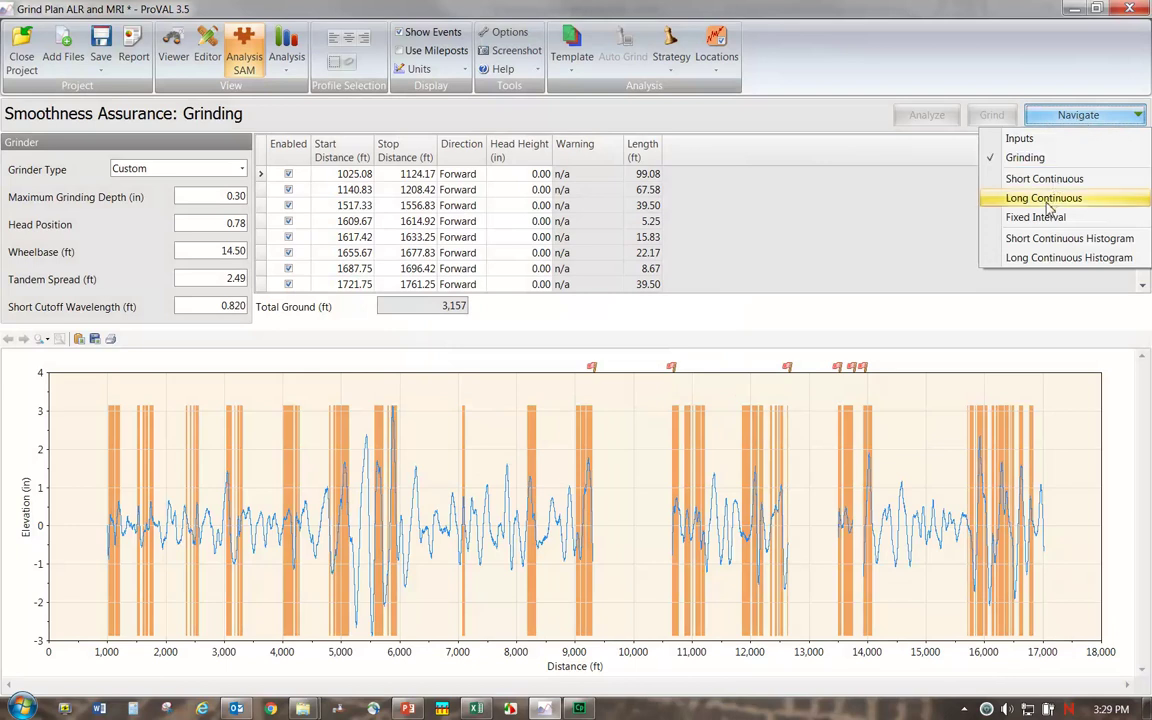
- Review Fixed Interval IRI, then show Short Continuous IRI with and without grinding against 120 in/mi
click(980, 219)
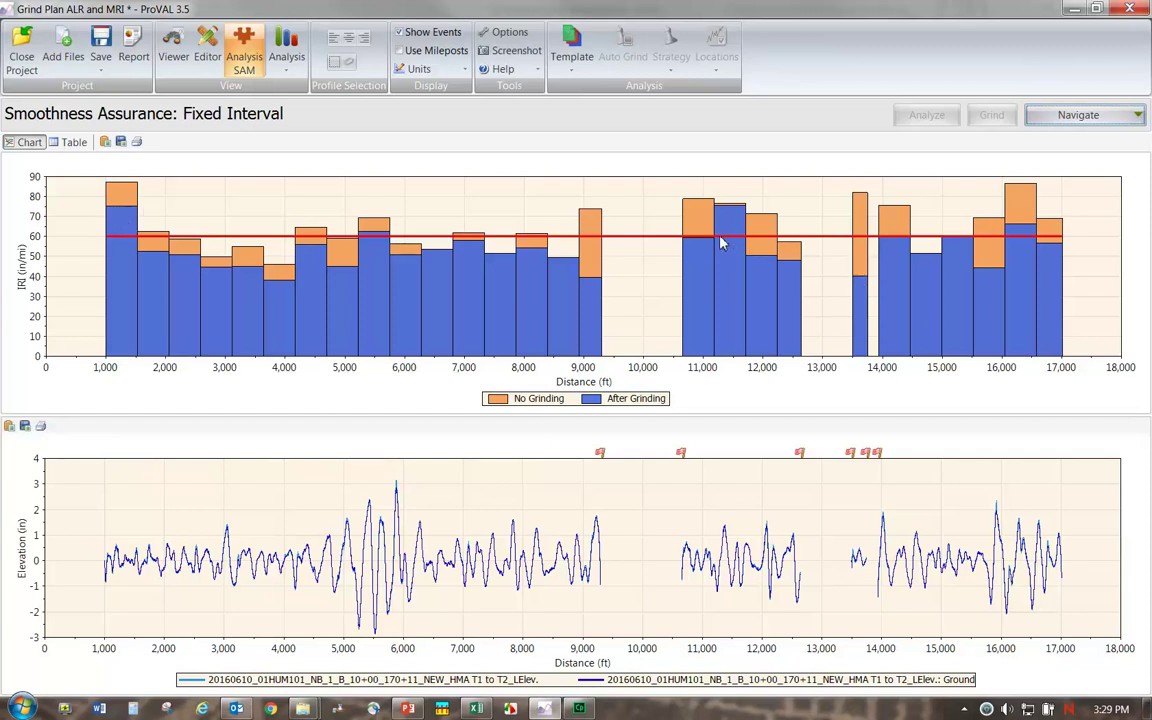
click(1080, 116)
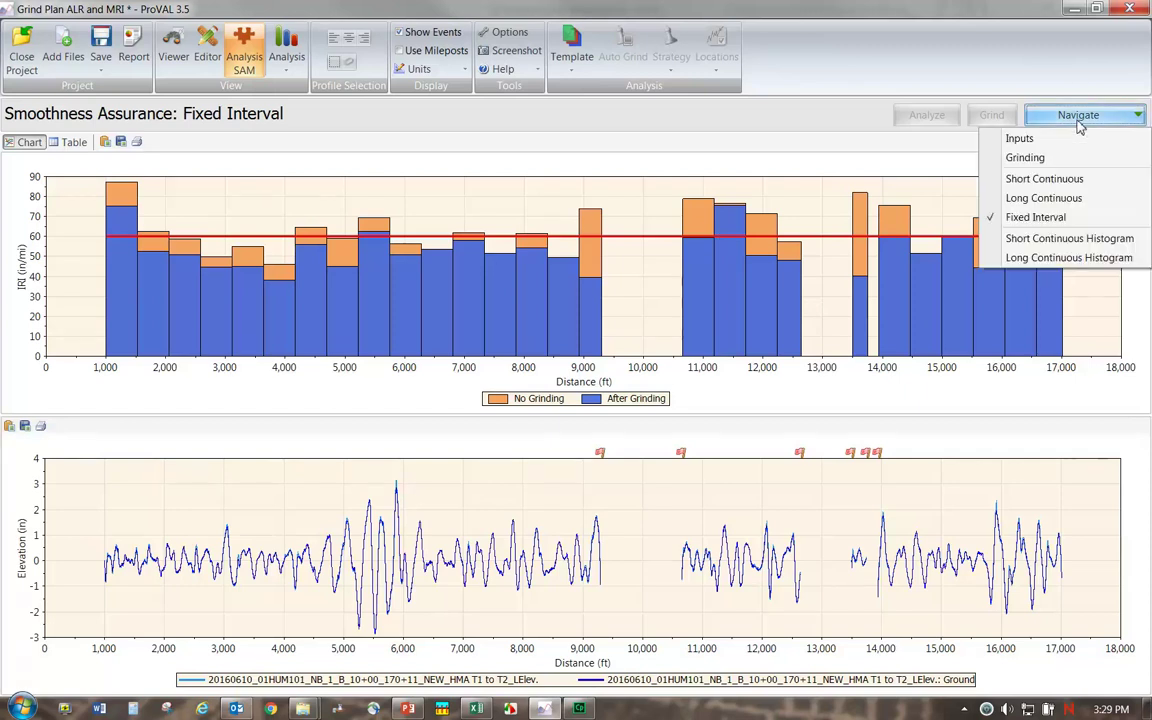
click(1040, 179)
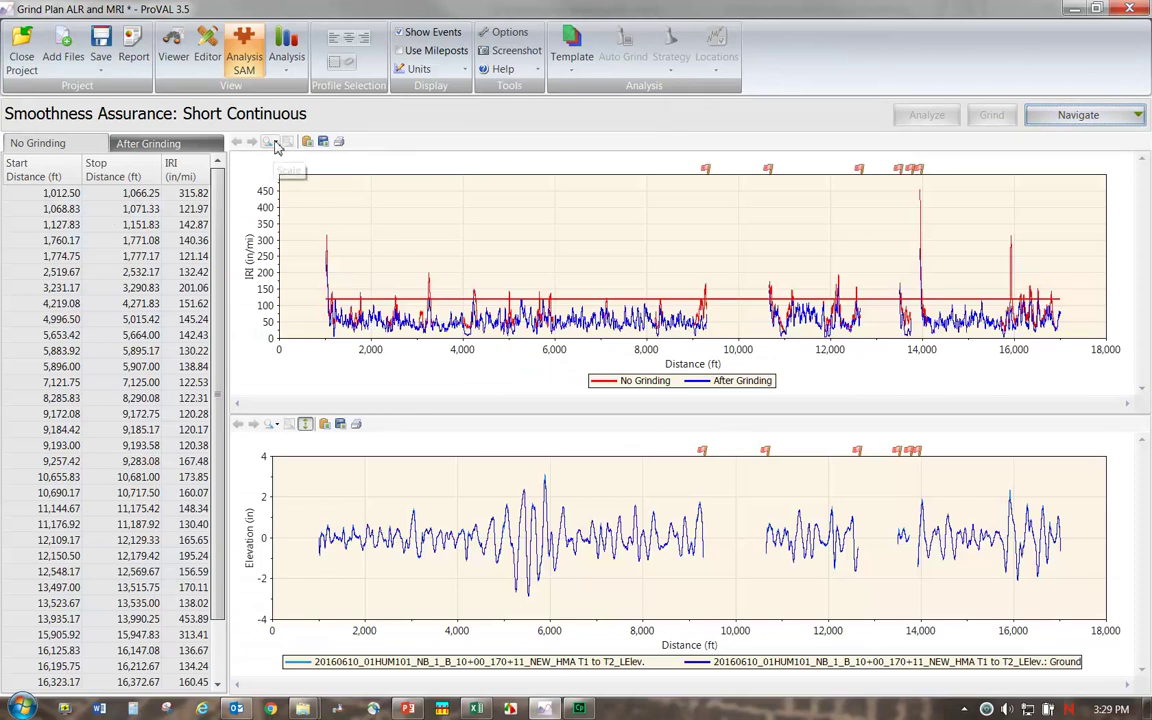
- Show both Short Continuous charts synchronized in 0.1-mile views, paged to about 1,120–1,630 ft
click(278, 146)
click(298, 153)
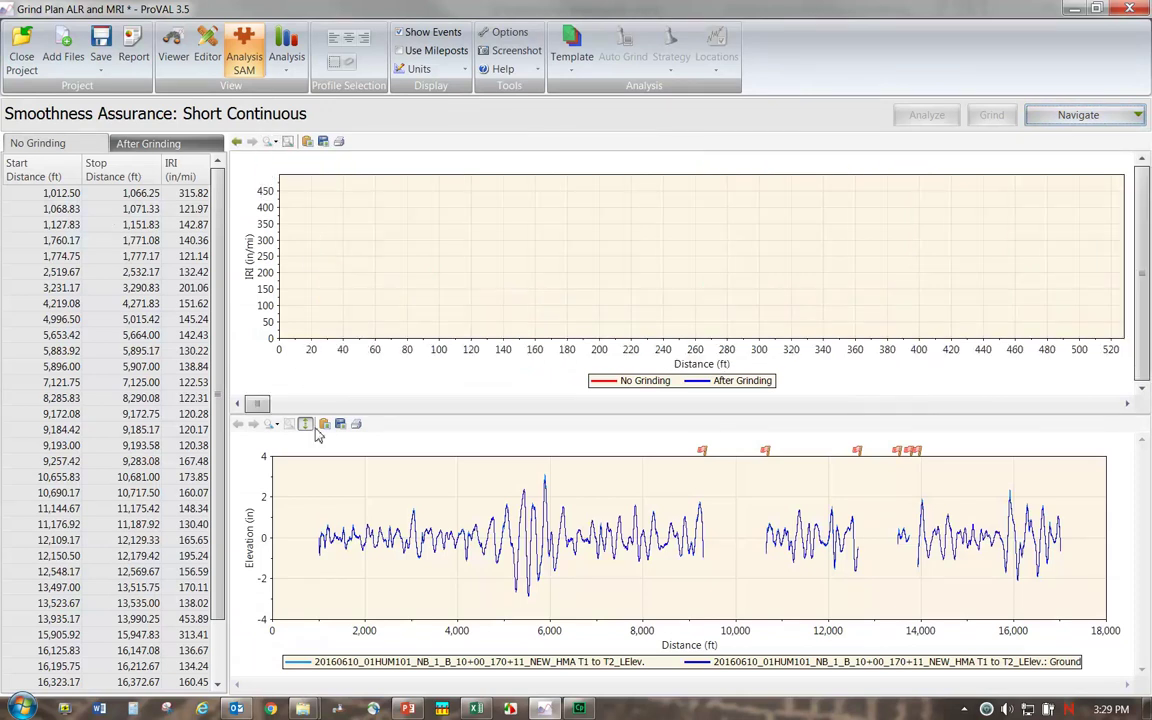
click(305, 424)
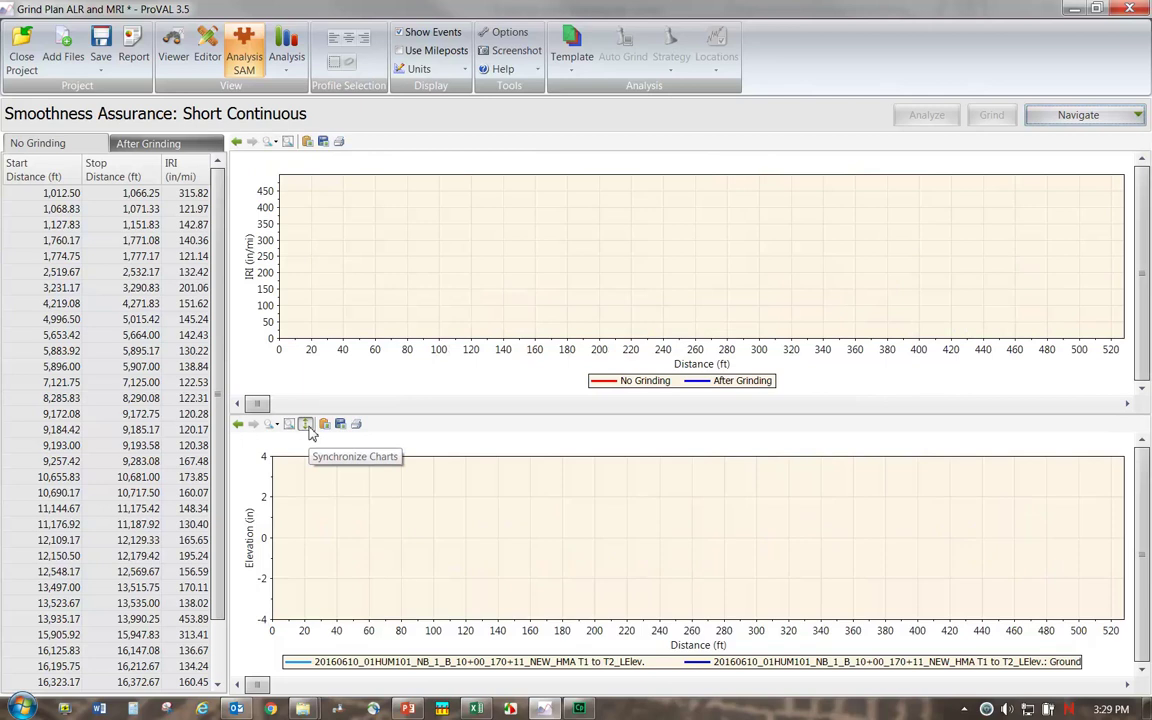
click(455, 406)
click(1127, 404)
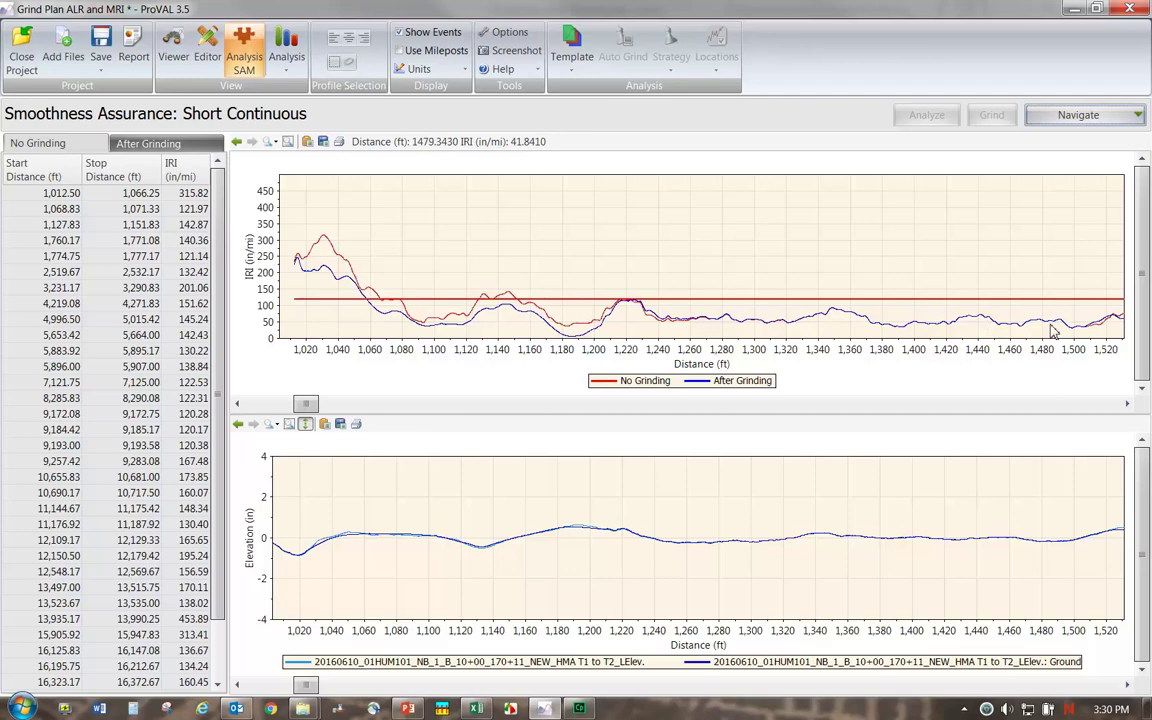
click(1128, 404)
click(1128, 404)
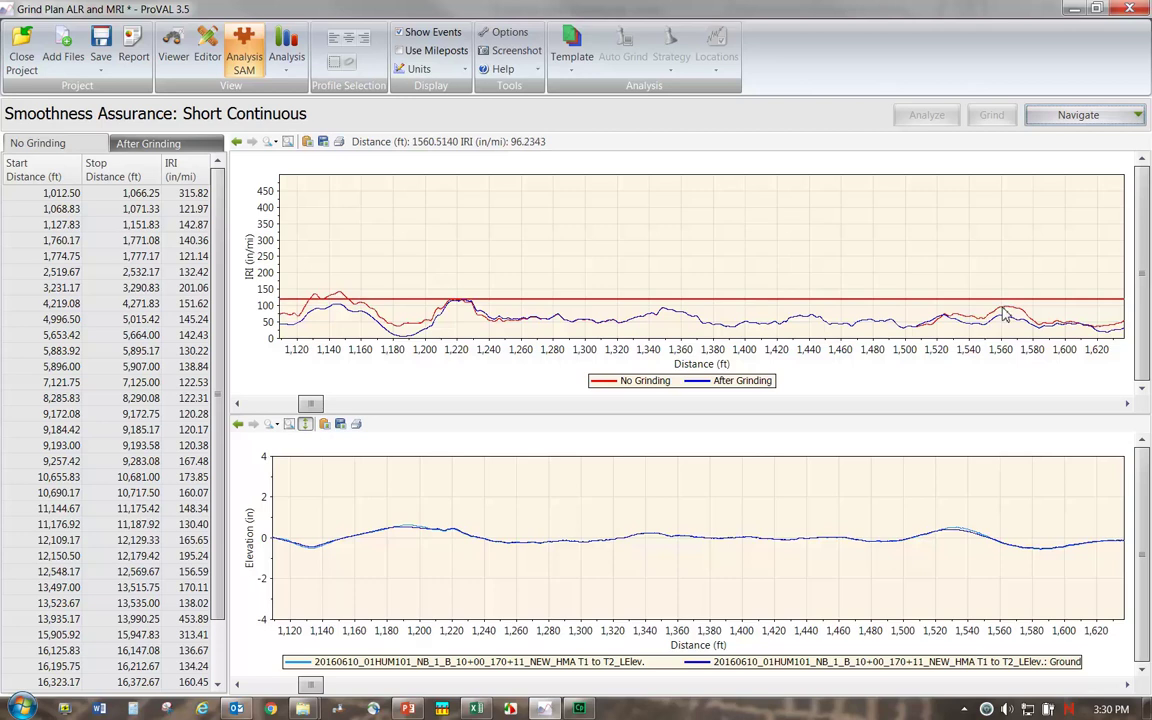
- Change the Short Continuous IRI threshold to 95 in/mi and rerun the analysis
click(1073, 117)
click(1020, 139)
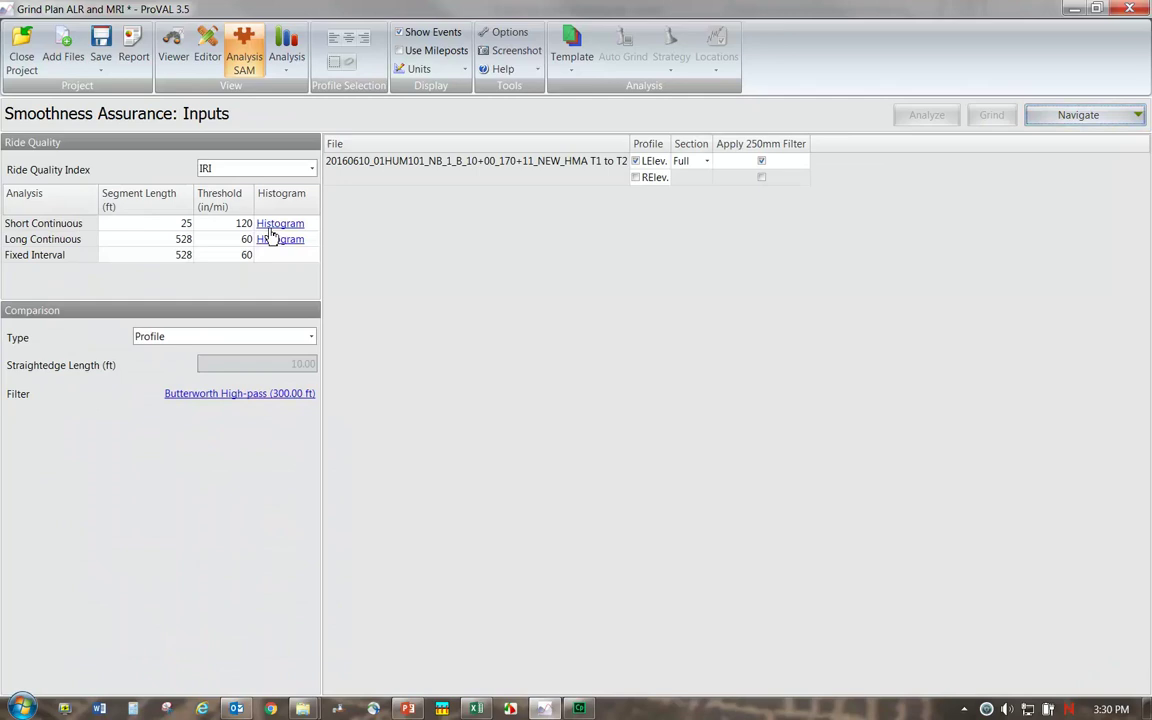
double_click(240, 224)
text(95)
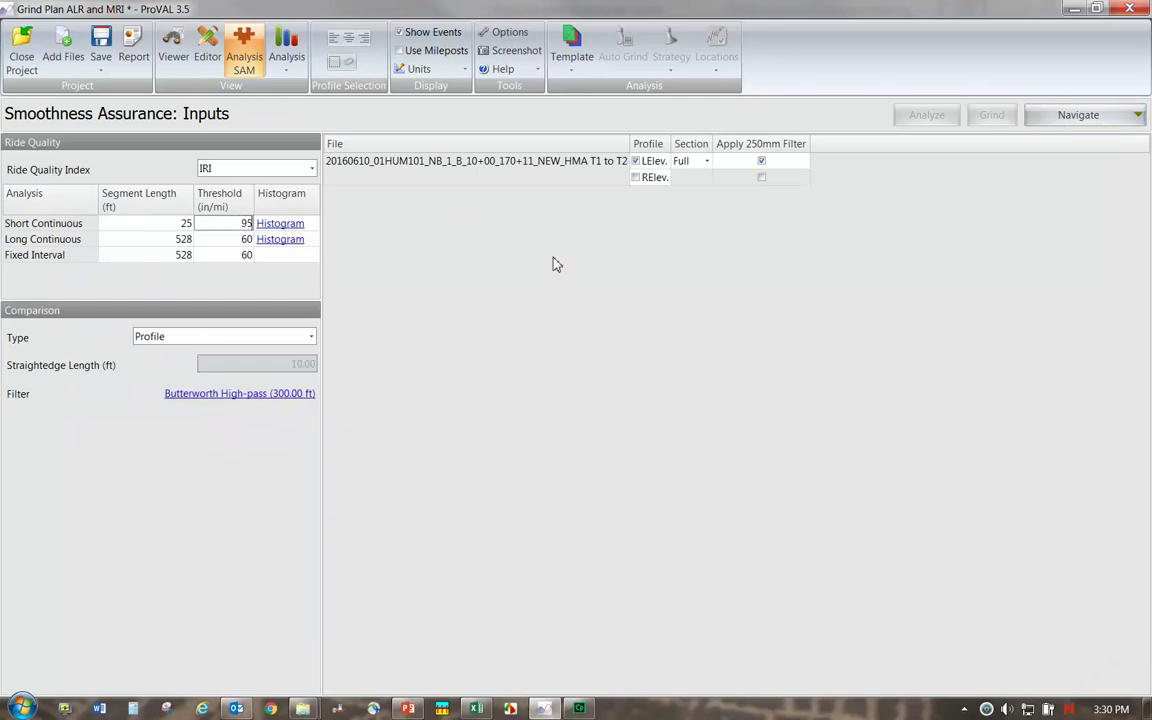
click(557, 266)
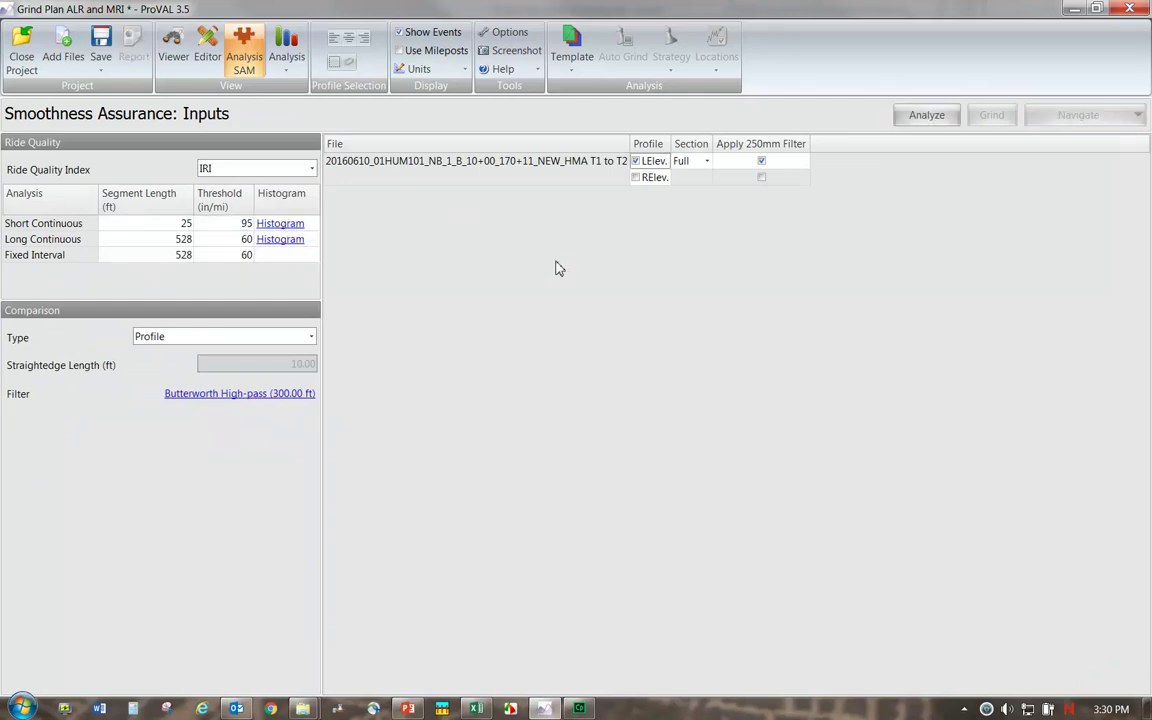
click(926, 116)
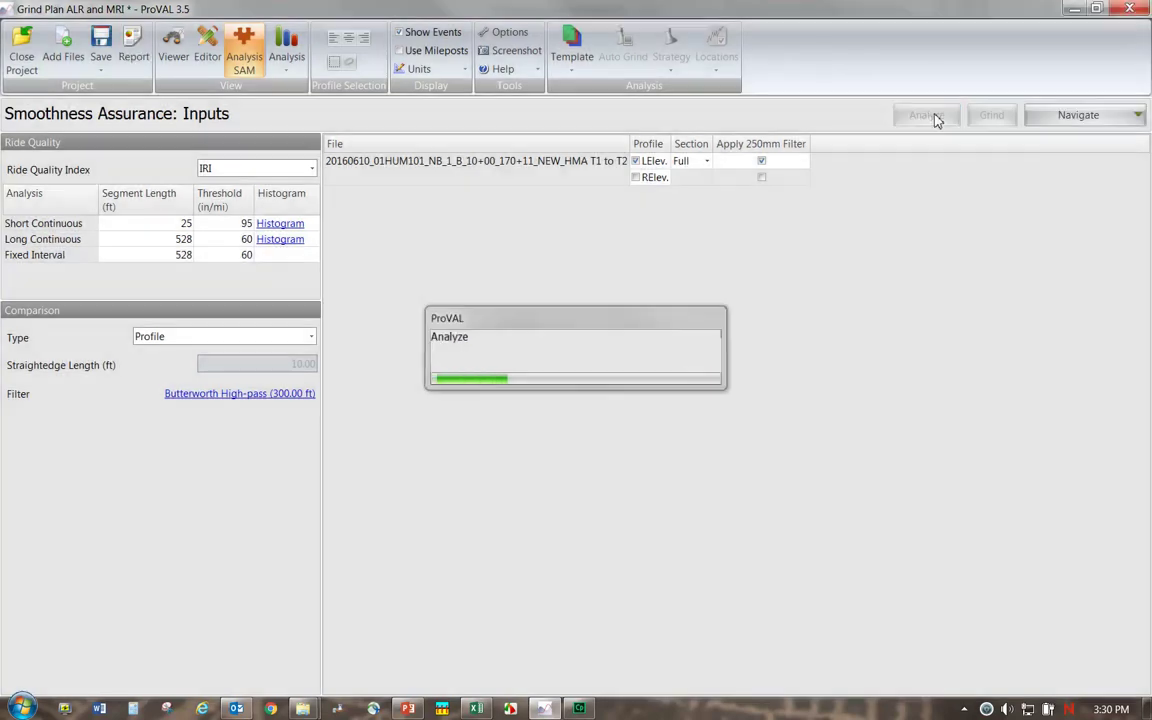
click(1092, 120)
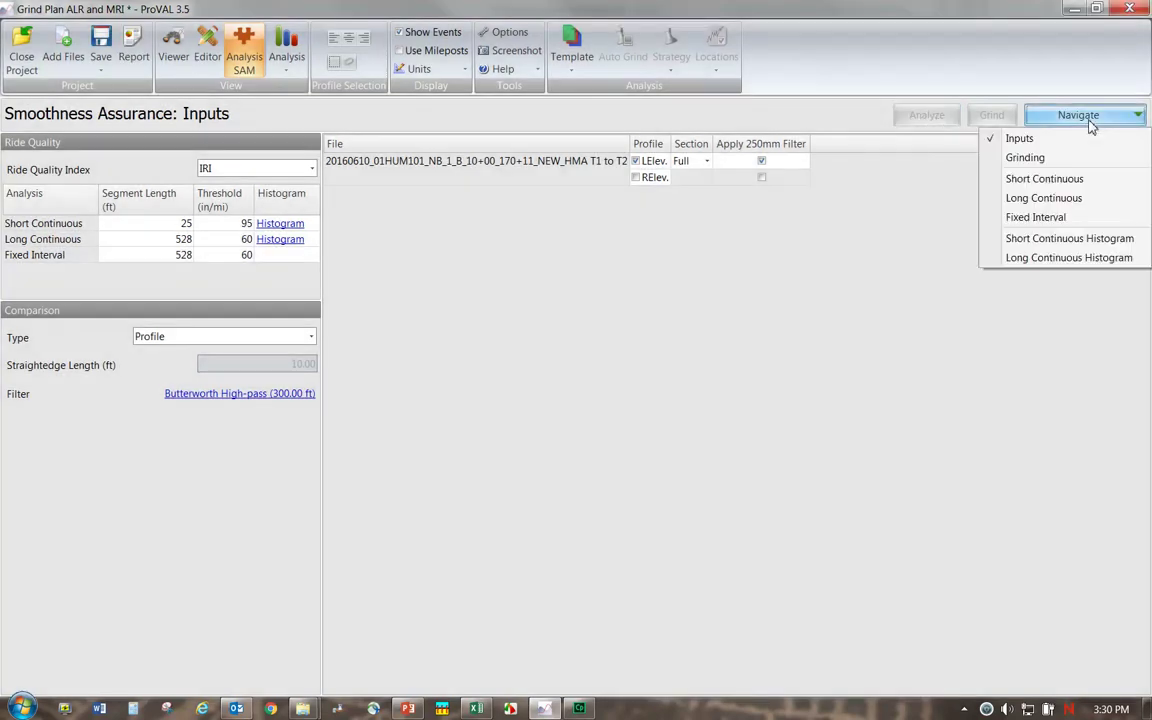
- Auto-generate grind locations at the 95 in/mi threshold and apply them, totalling 4,848 ft
click(1060, 162)
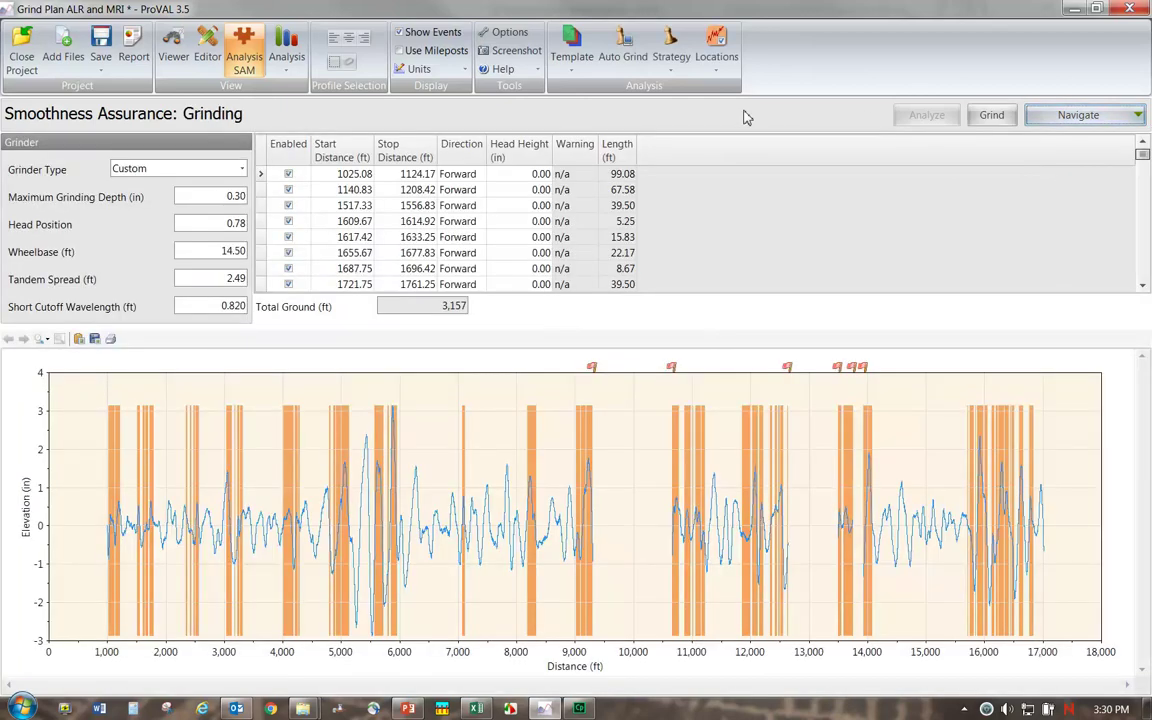
click(623, 50)
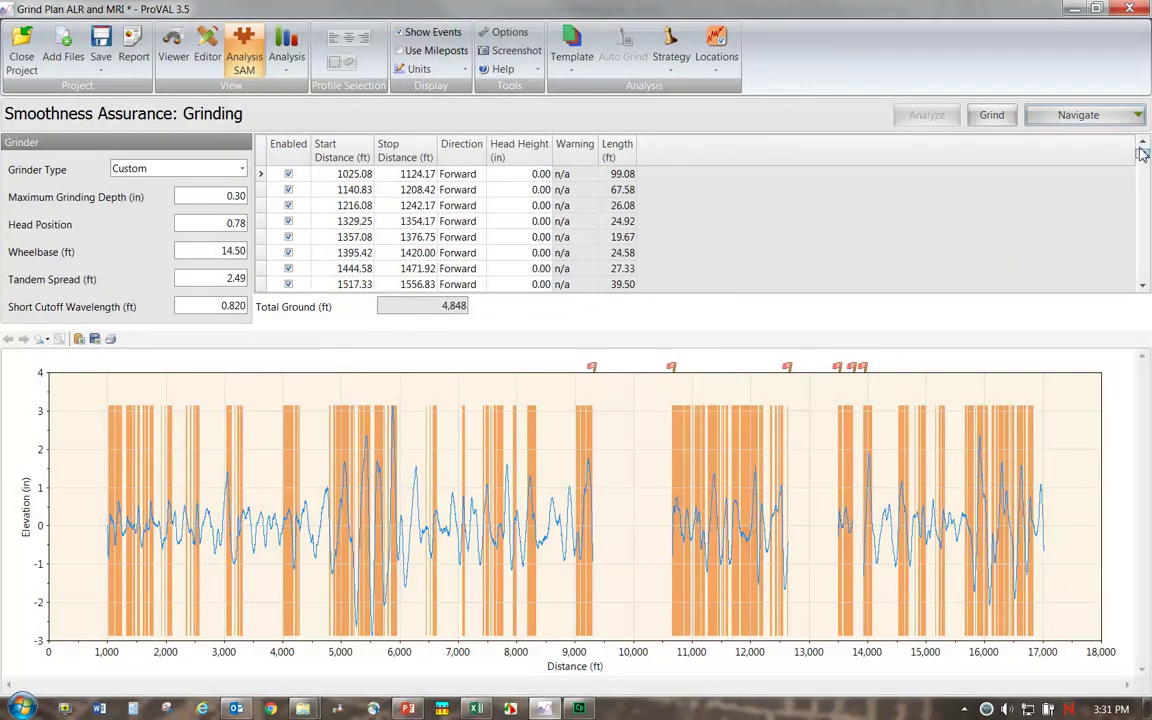
click(987, 116)
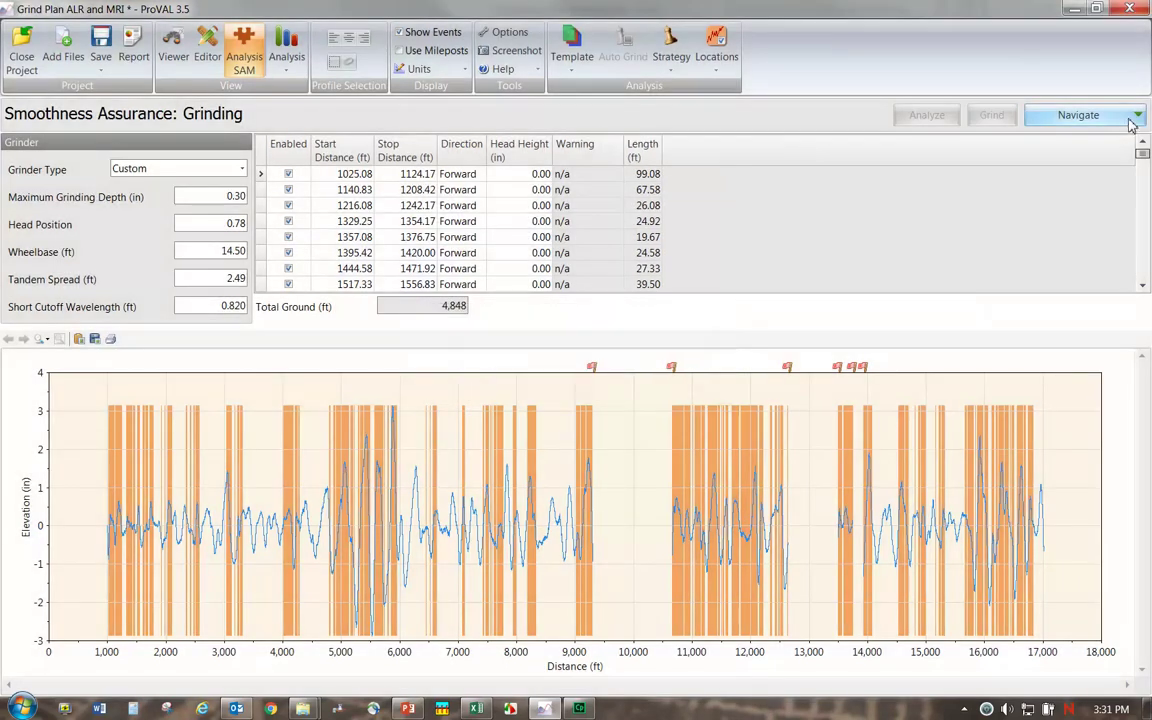
click(1085, 115)
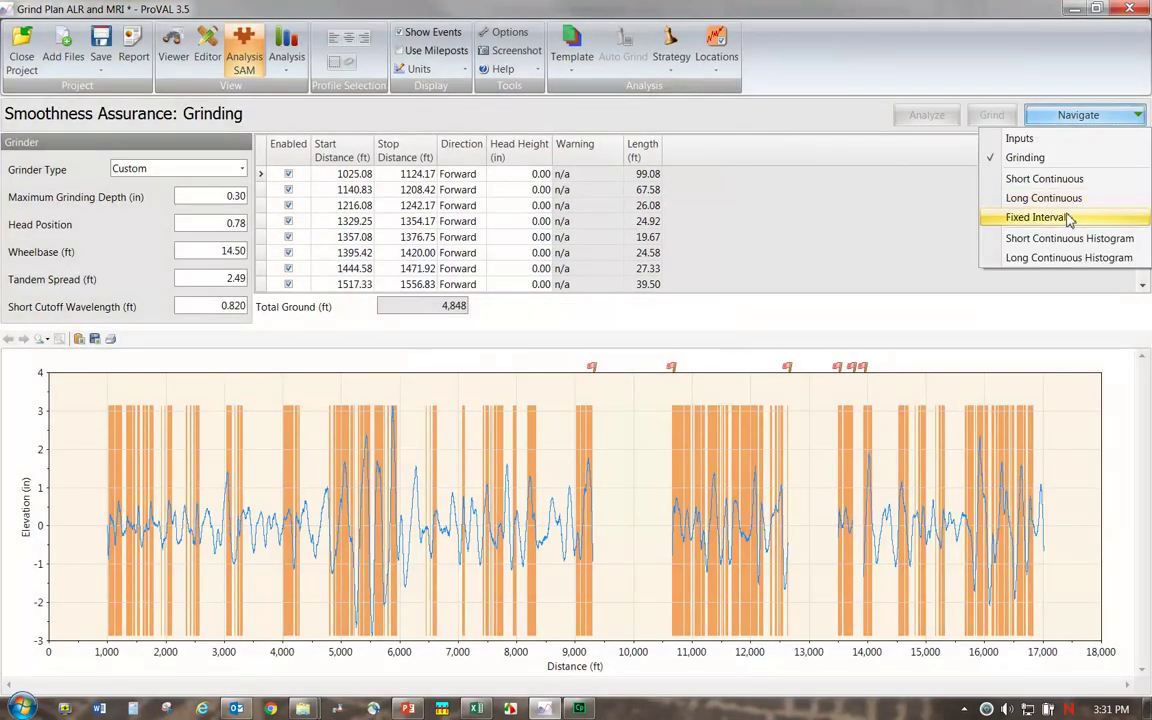
click(1058, 218)
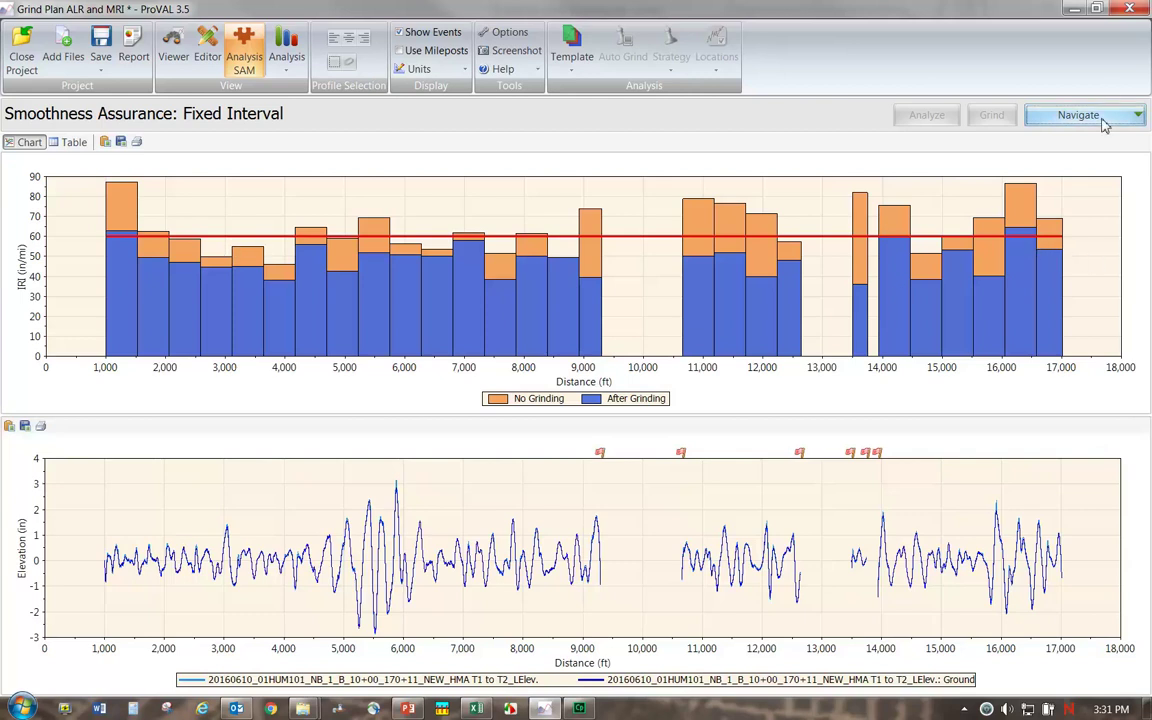
click(1035, 114)
click(968, 155)
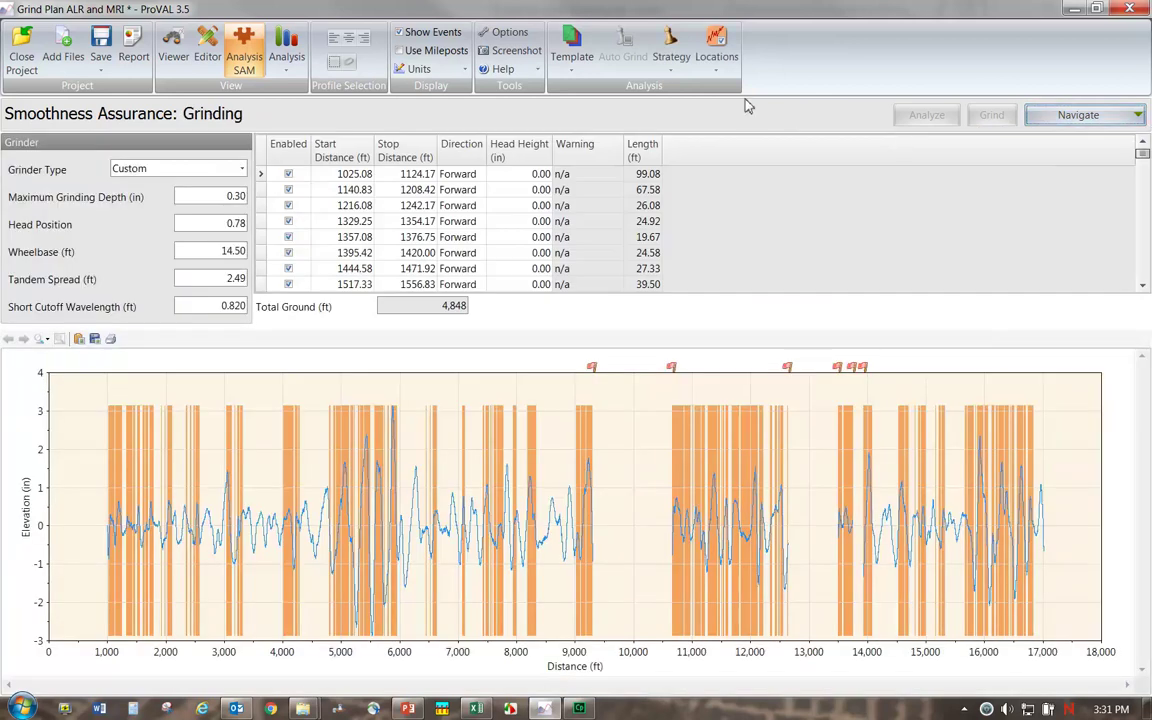
- Store the current grind plan as a new strategy named 'Auto Lt 95alr'
click(677, 77)
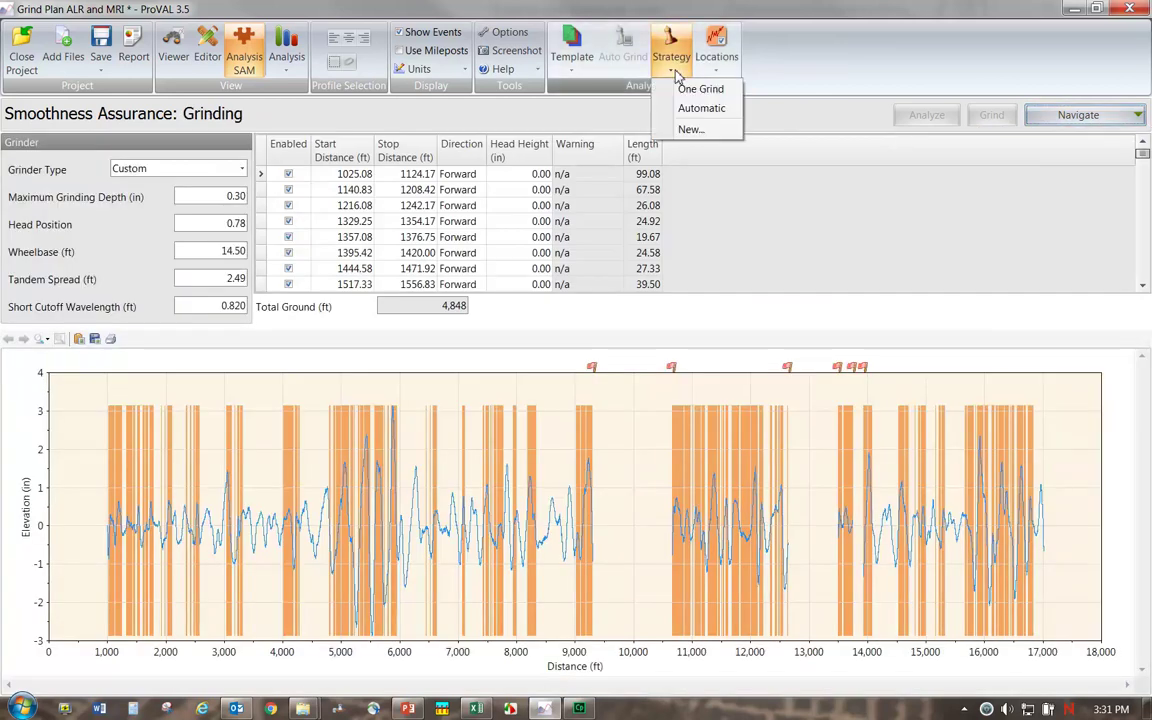
click(690, 130)
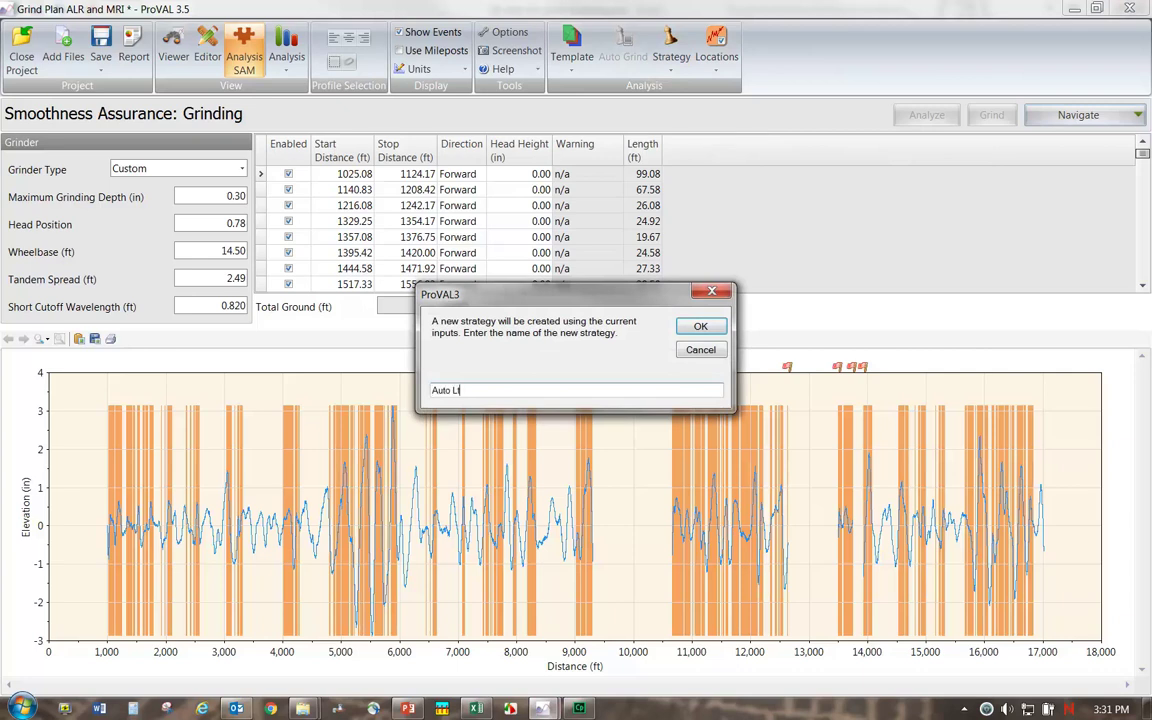
text(Auto Lt95alr)
click(699, 328)
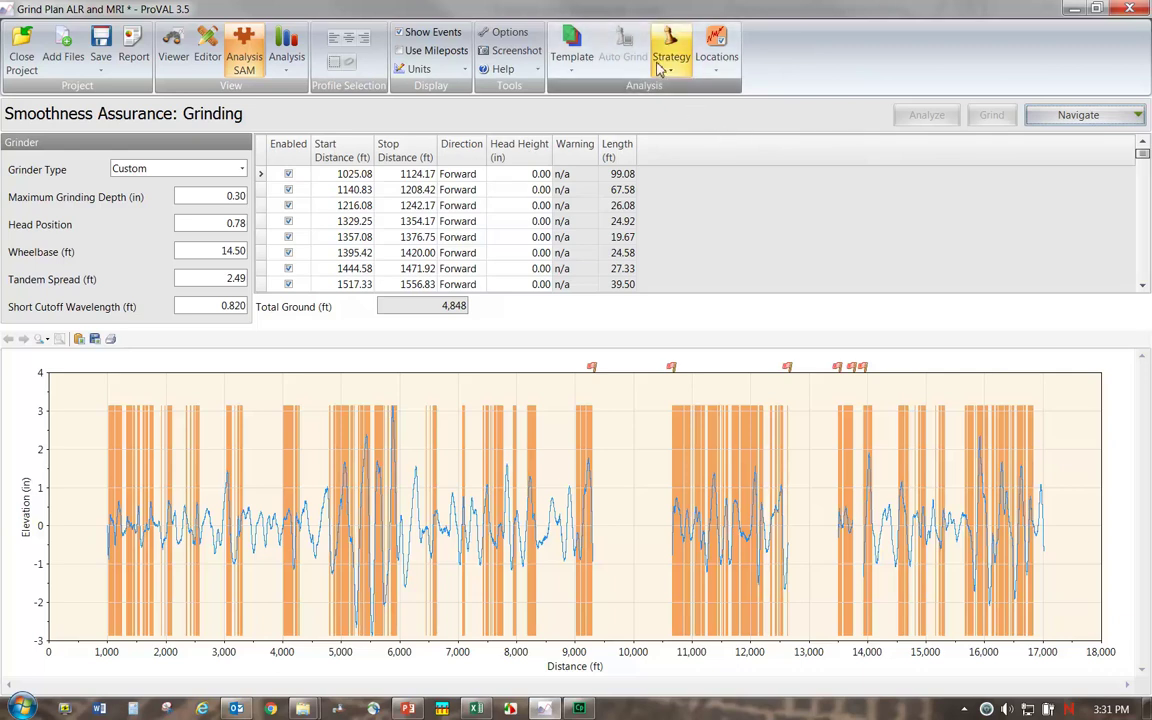
- Create a second grind strategy named 'Lt Mod 01' and save the project
click(671, 62)
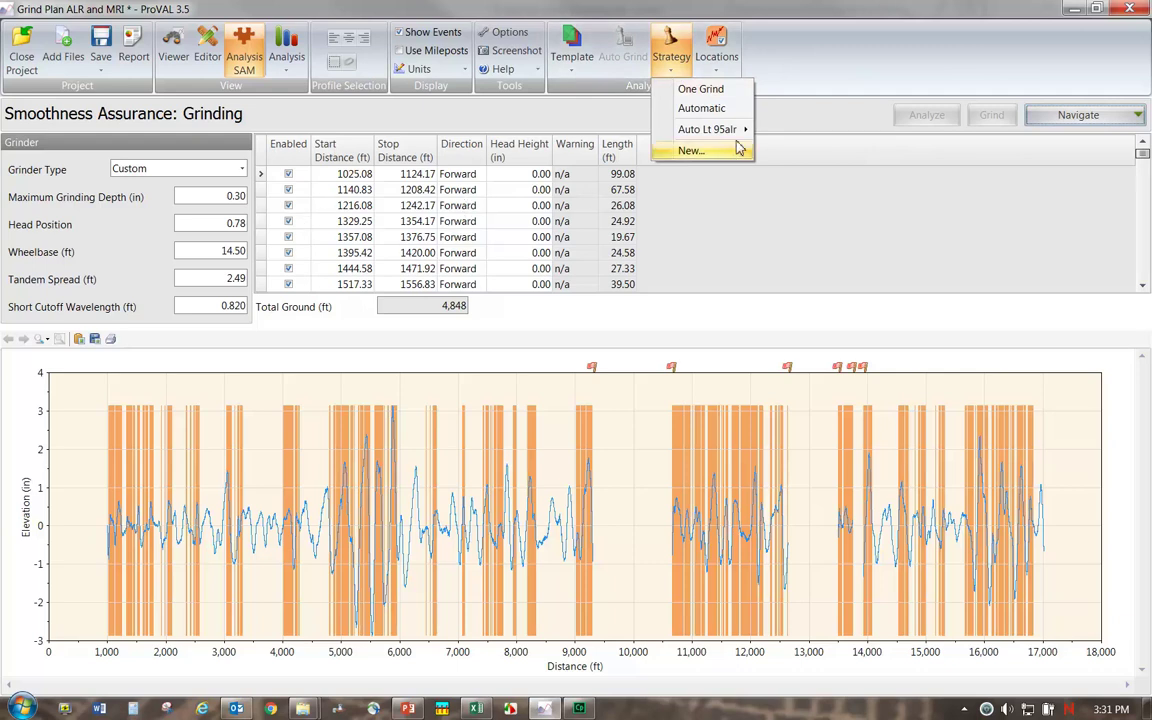
mouse_move(745, 133)
click(690, 150)
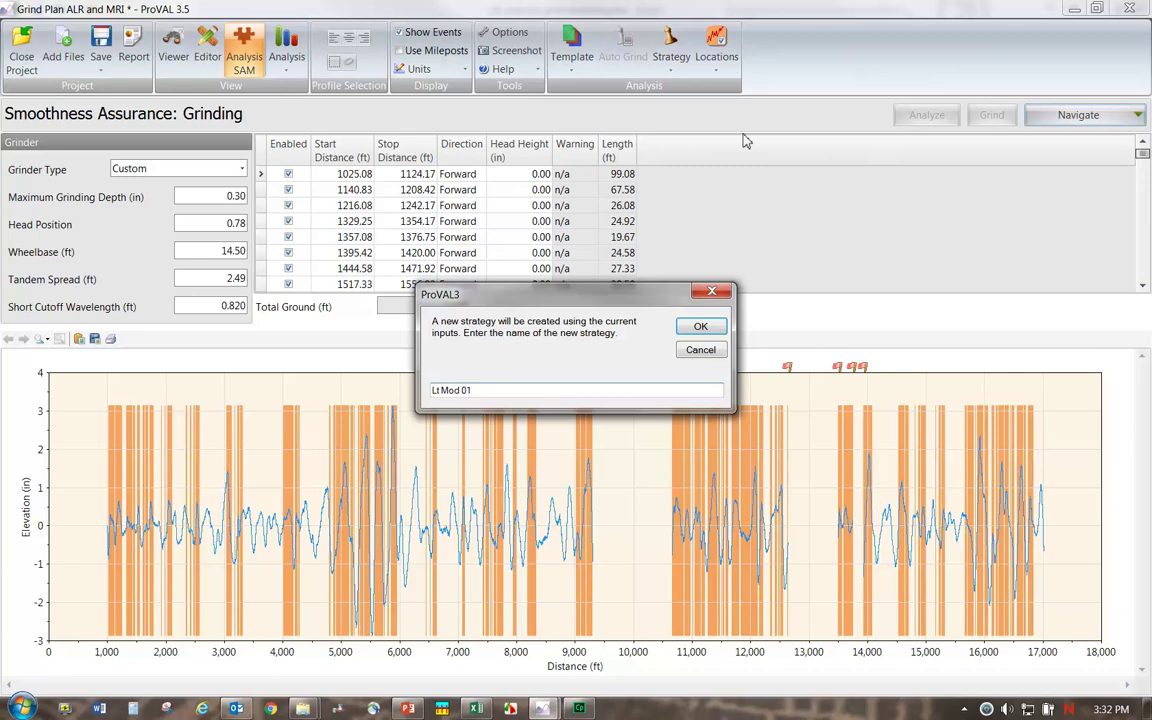
click(700, 327)
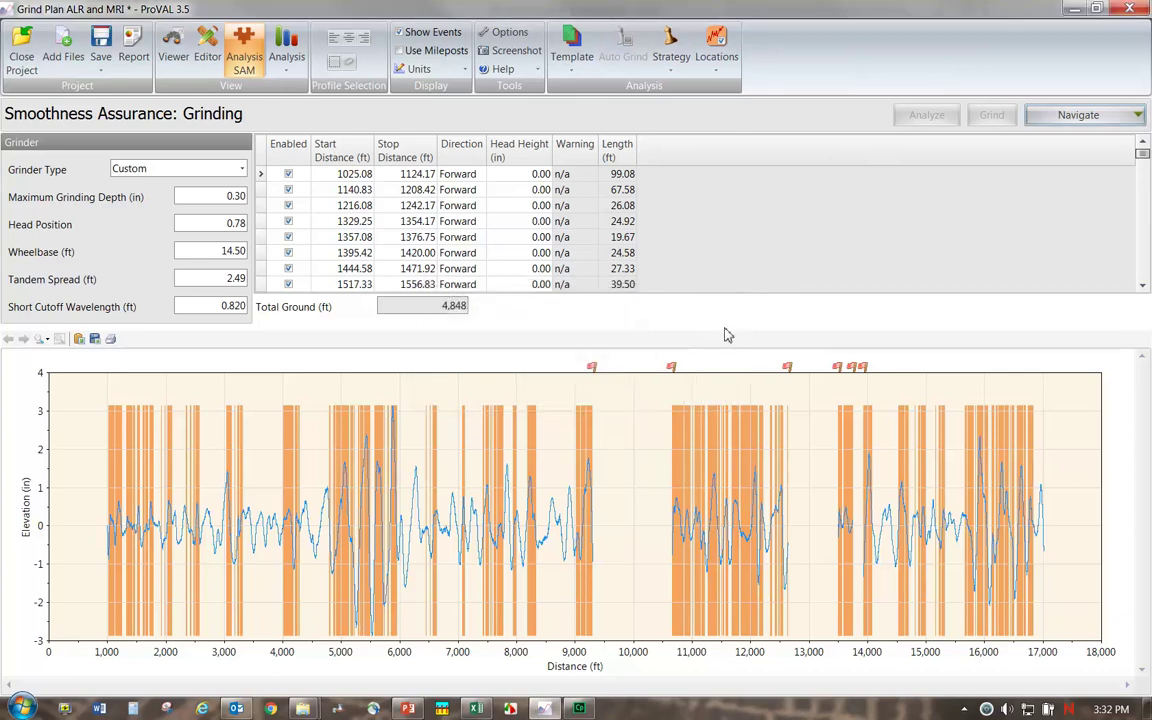
click(101, 40)
click(1090, 116)
click(1010, 180)
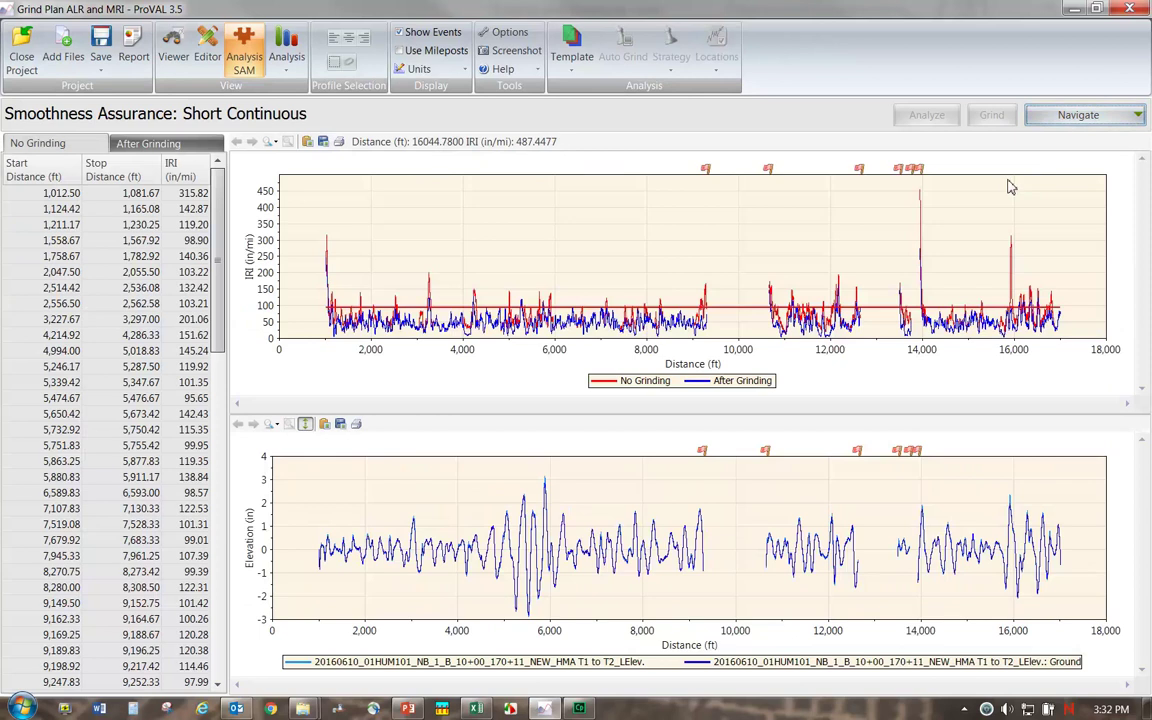
click(1136, 116)
click(1048, 159)
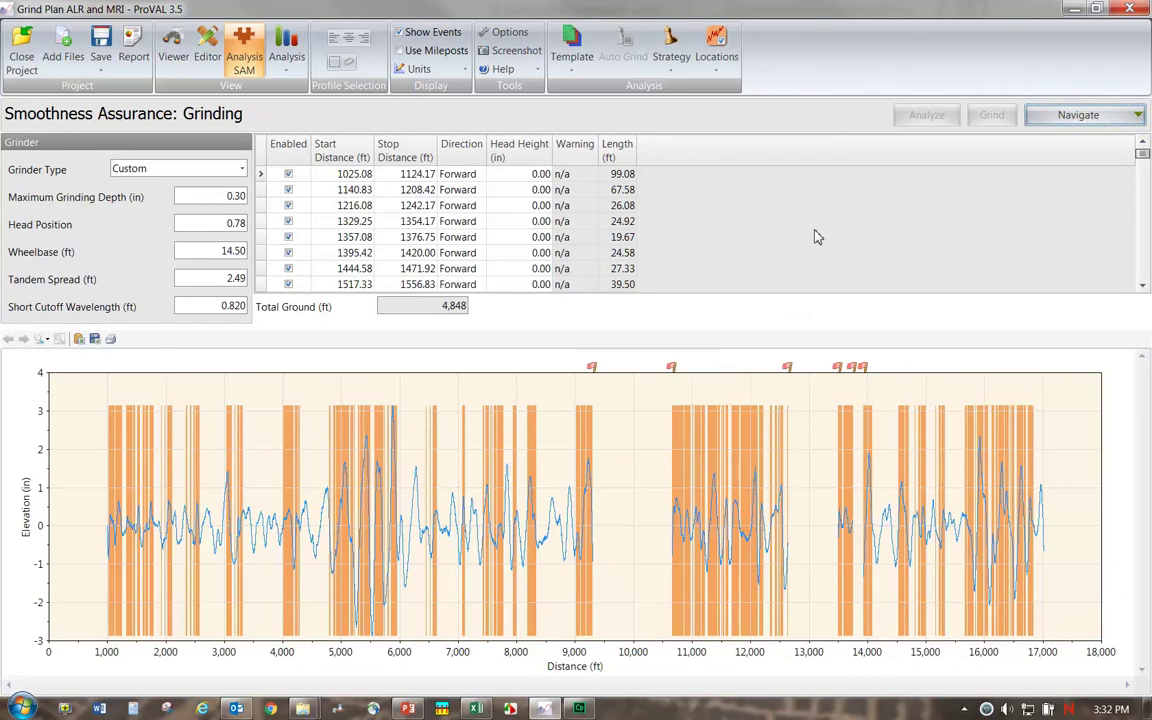
click(1069, 119)
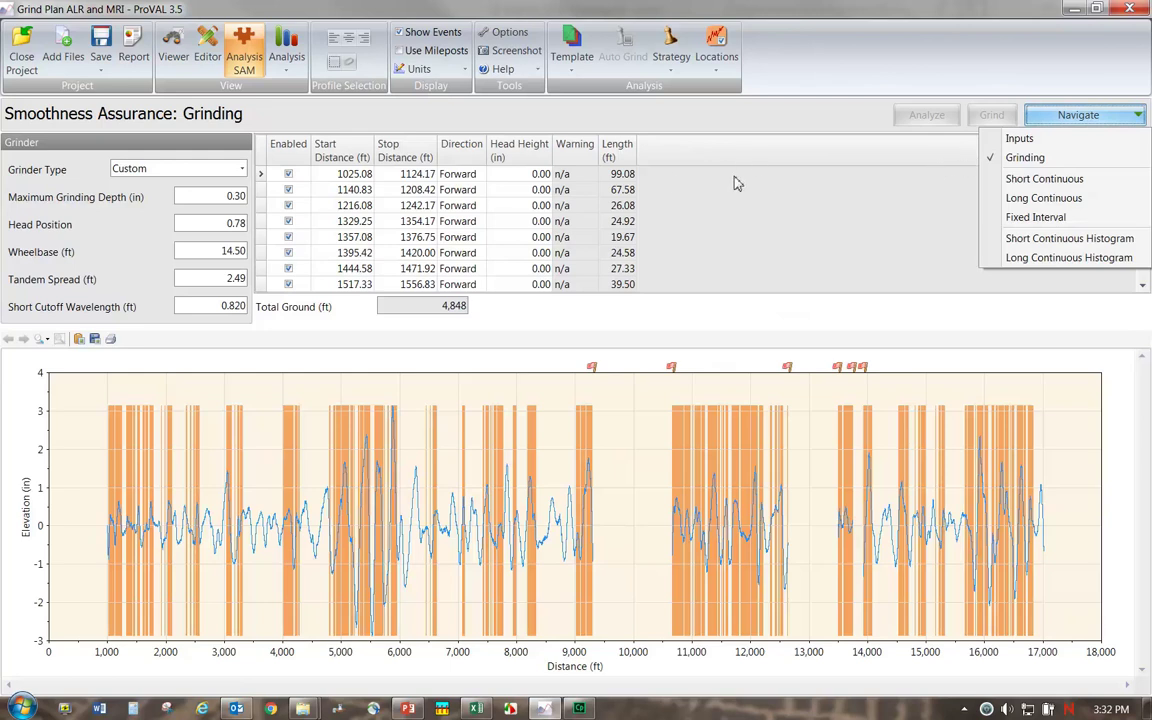
- Show Short Continuous results with both charts at 0.1 miles, positioned around 960–1,470 ft
click(1028, 185)
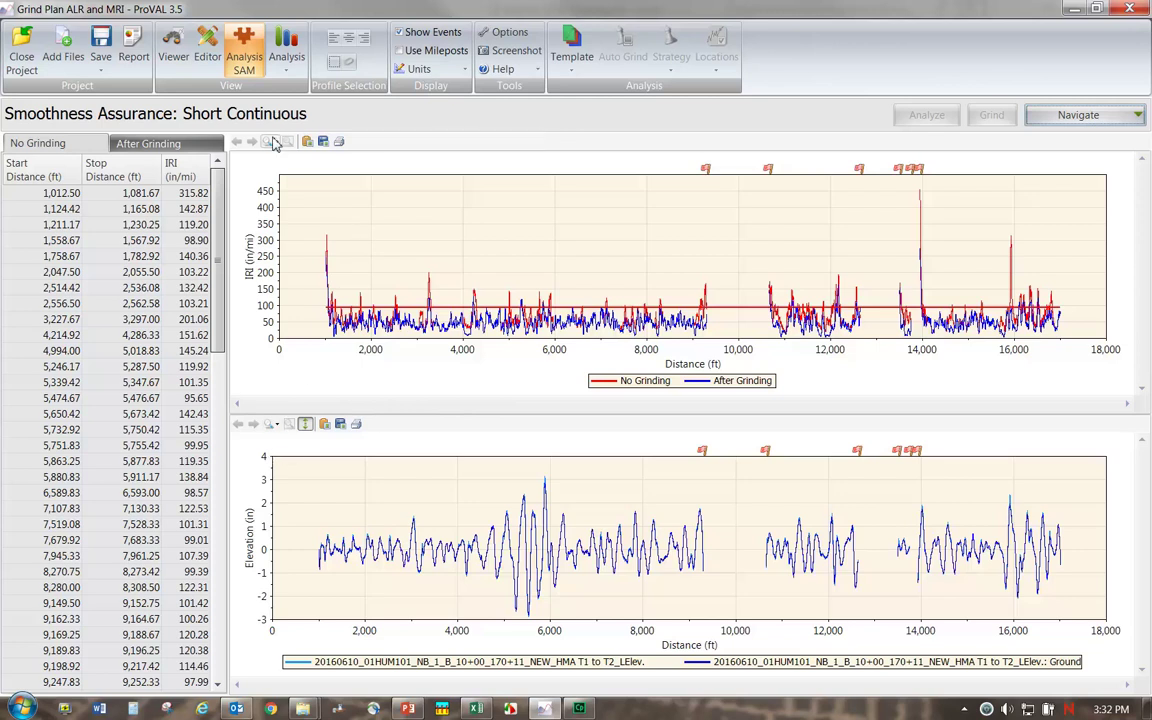
click(271, 141)
click(300, 158)
click(271, 424)
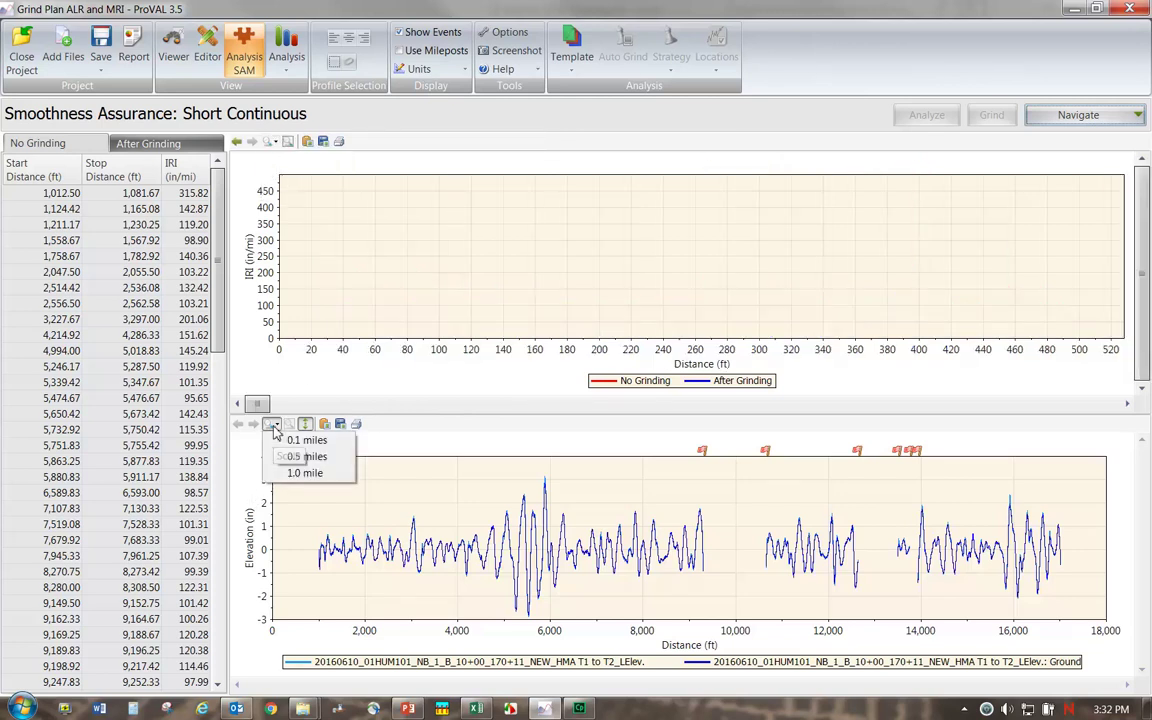
click(563, 405)
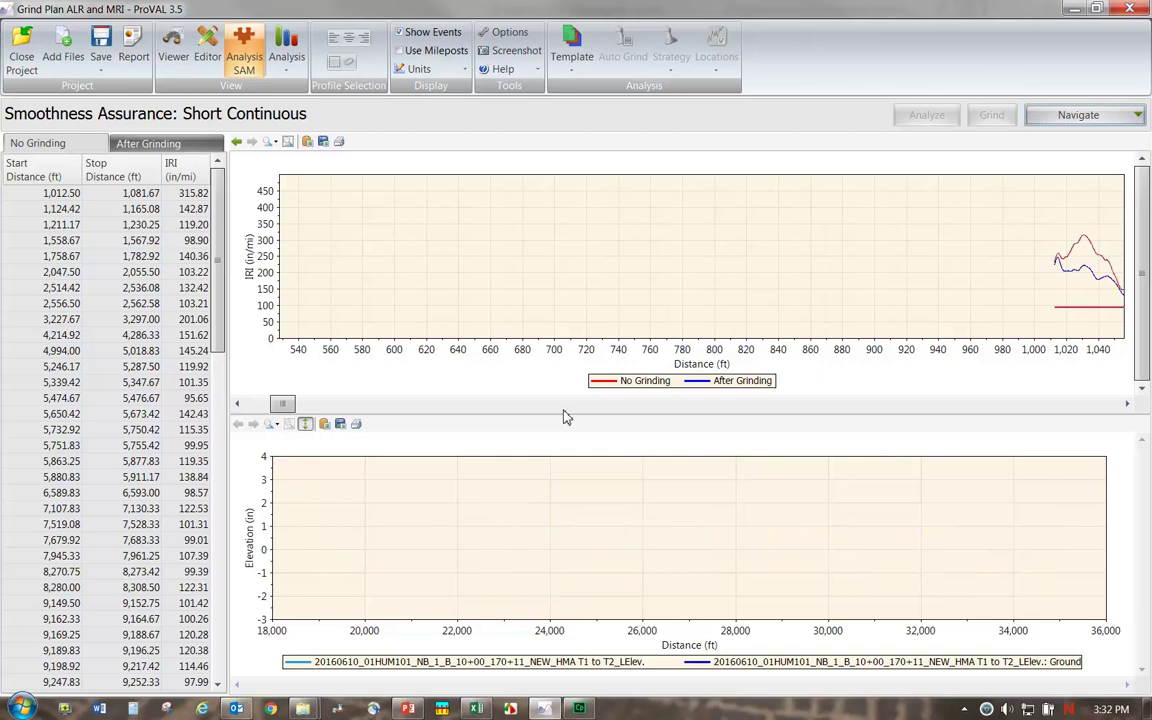
click(1017, 406)
click(240, 405)
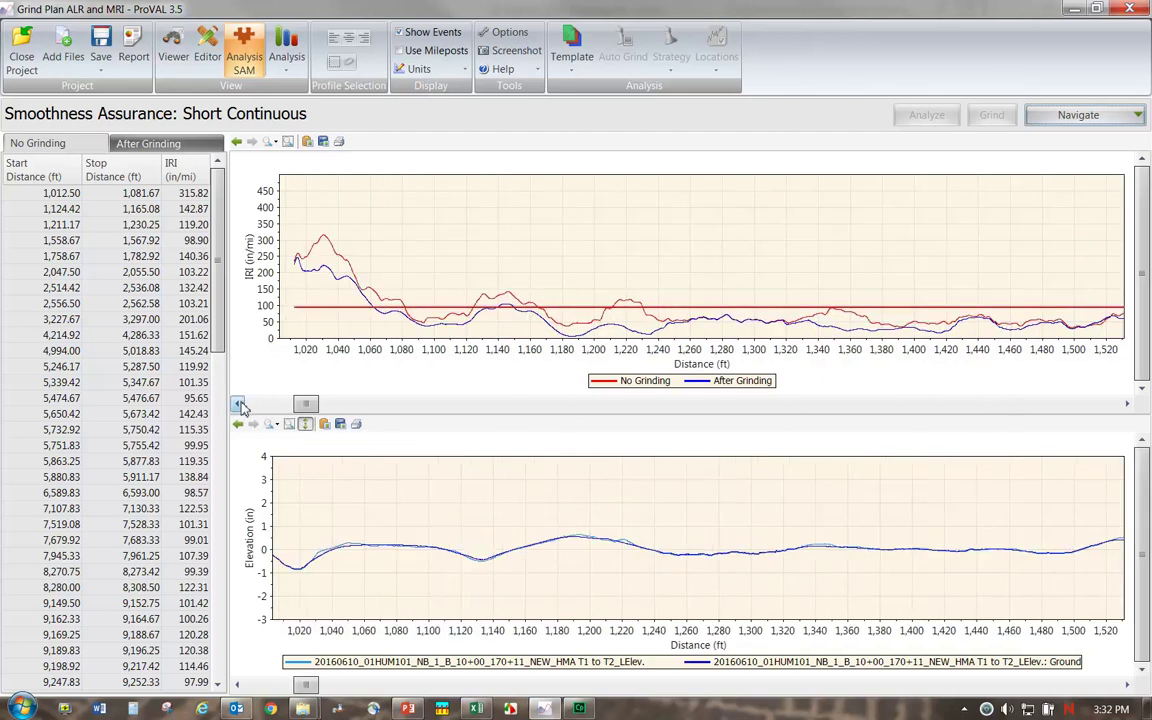
click(240, 405)
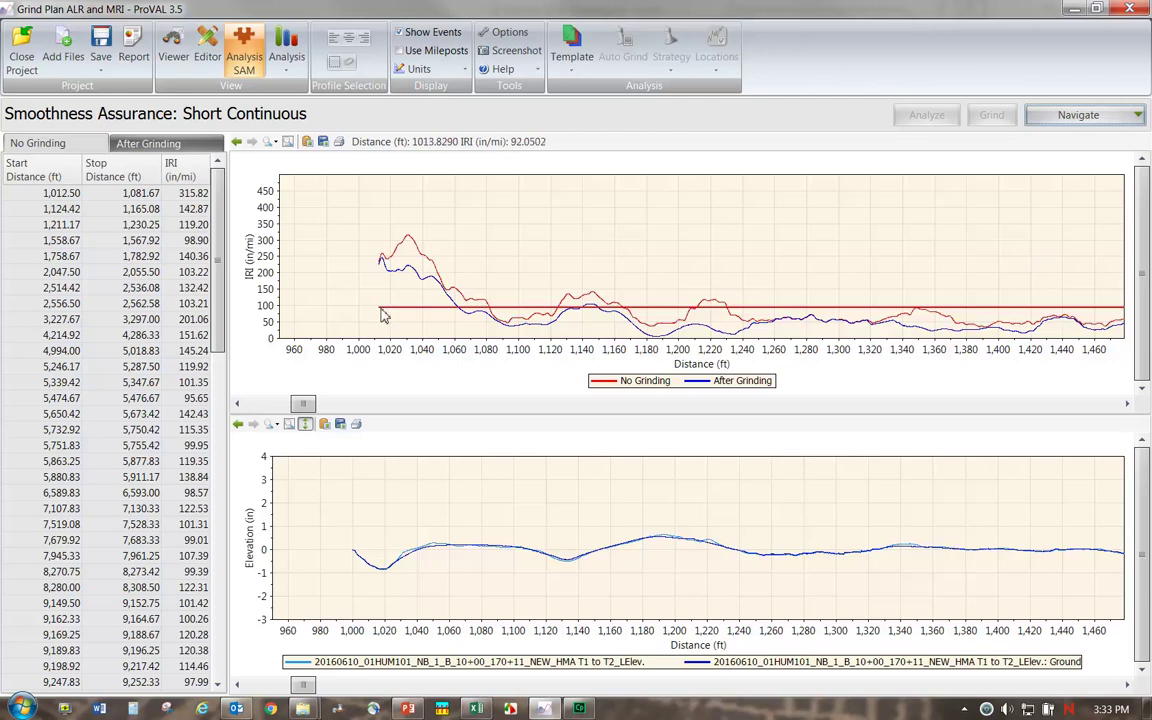
- Apply the 160-60-14.5-0.30 template and rerun the analysis at a 160 in/mi threshold
click(1080, 115)
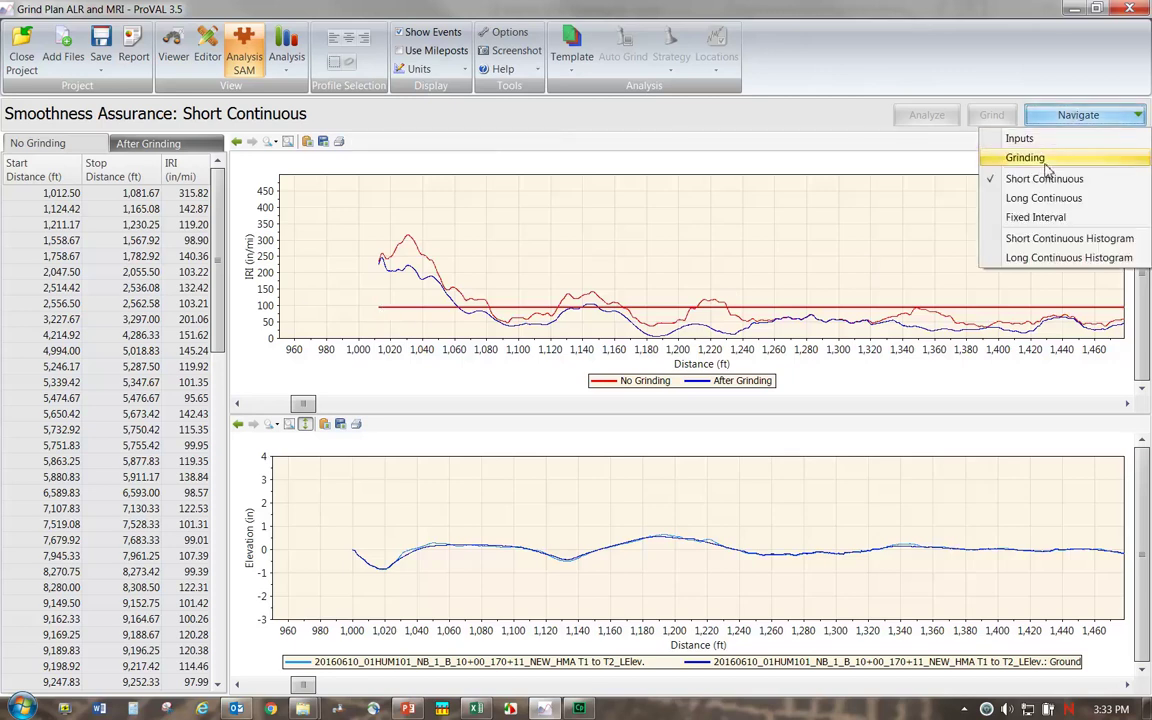
click(776, 228)
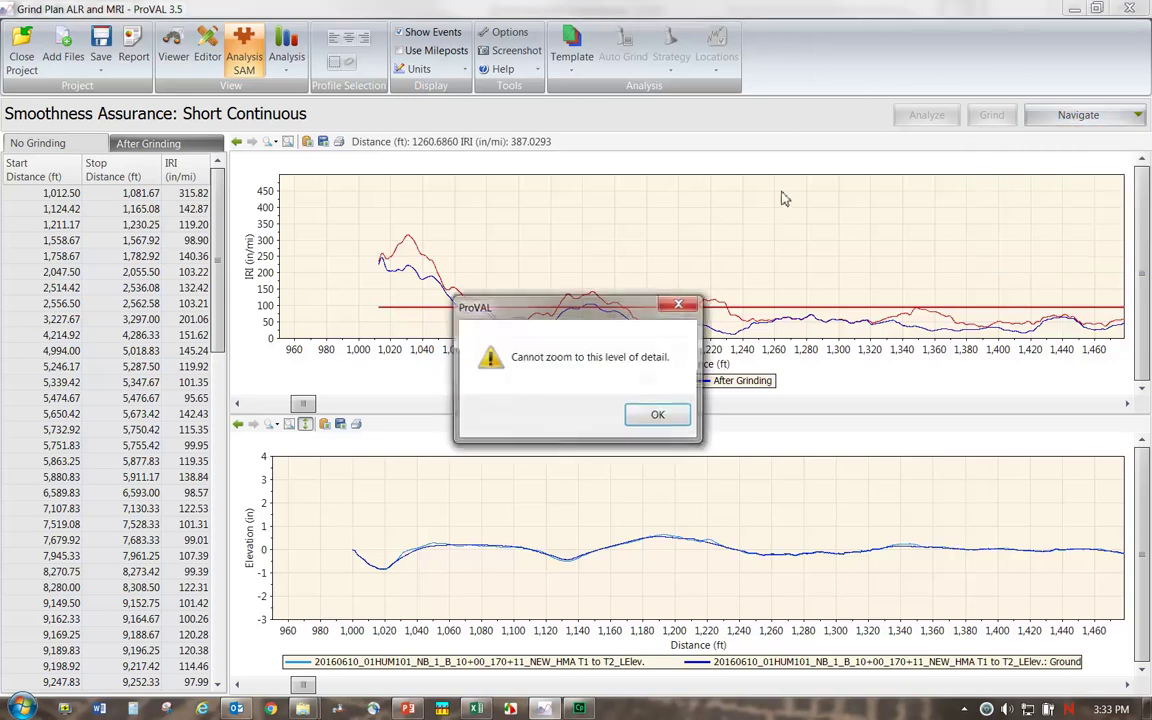
click(668, 412)
click(571, 52)
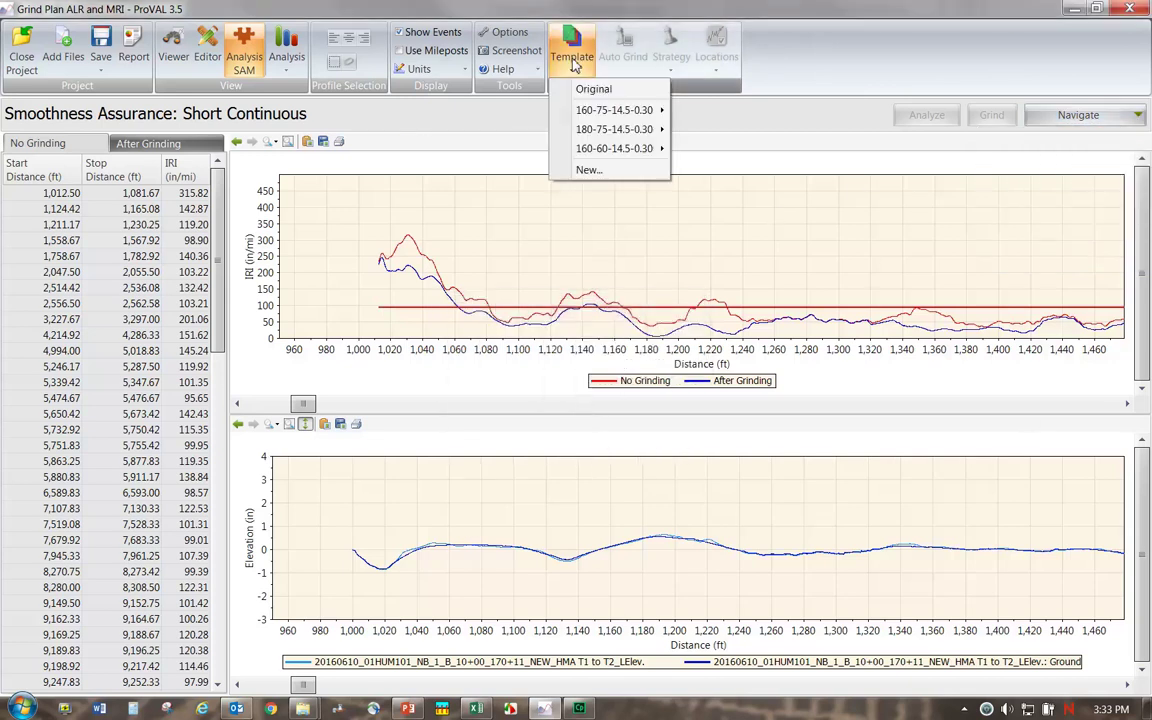
mouse_move(623, 152)
click(706, 150)
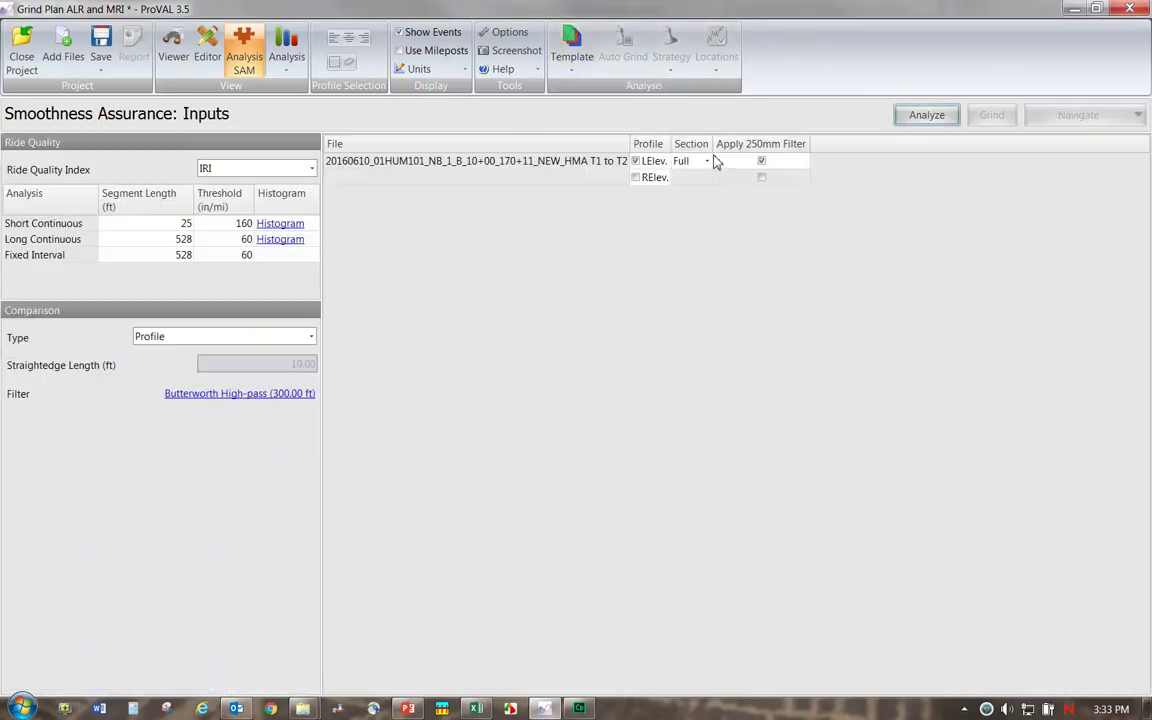
click(932, 116)
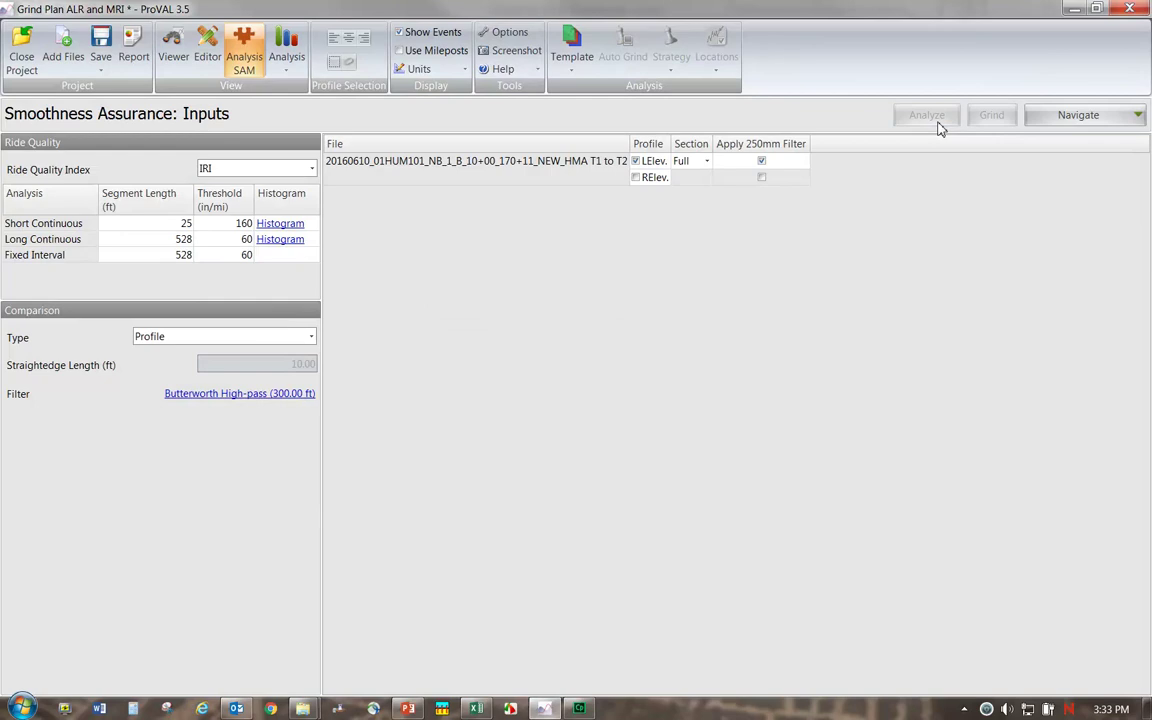
click(1085, 117)
- Apply a saved grinding strategy's grind list and simulate the grinding
click(1077, 159)
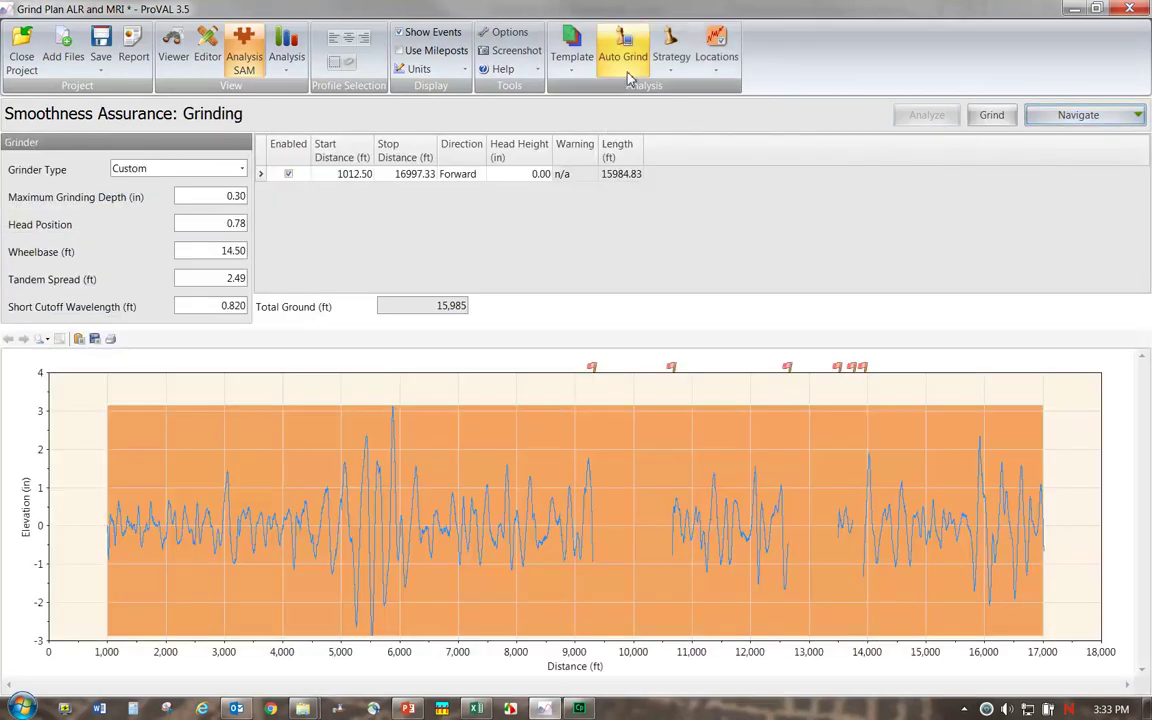
click(671, 62)
mouse_move(700, 130)
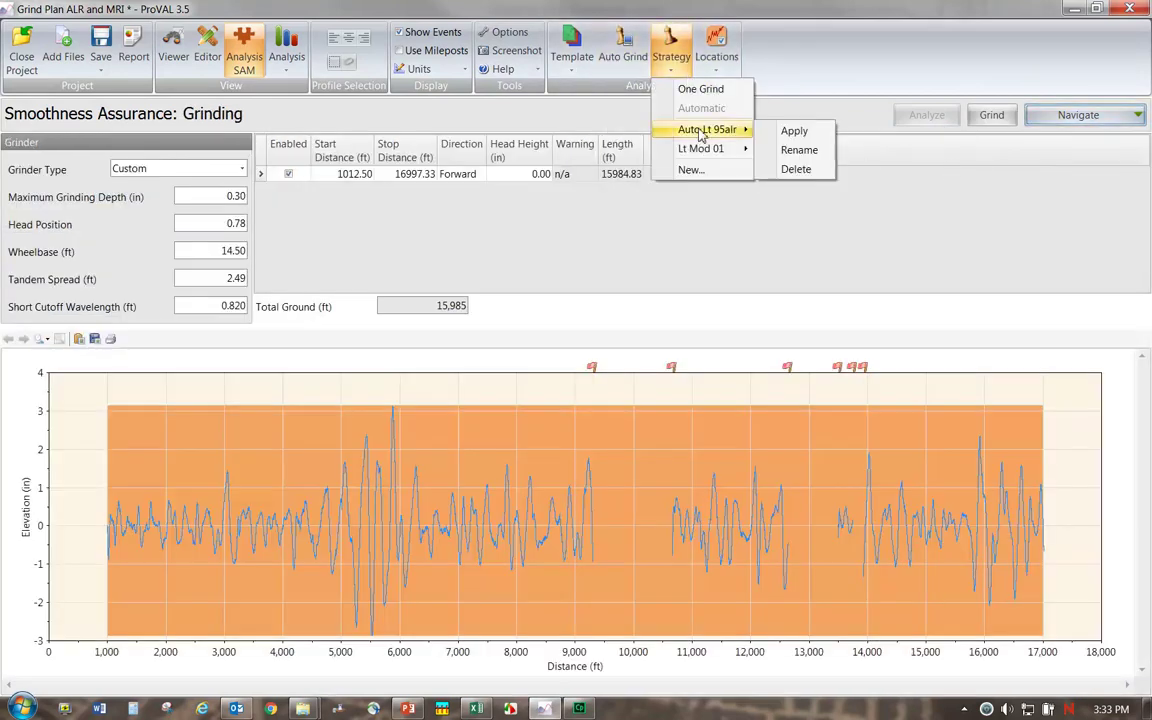
mouse_move(745, 149)
click(786, 150)
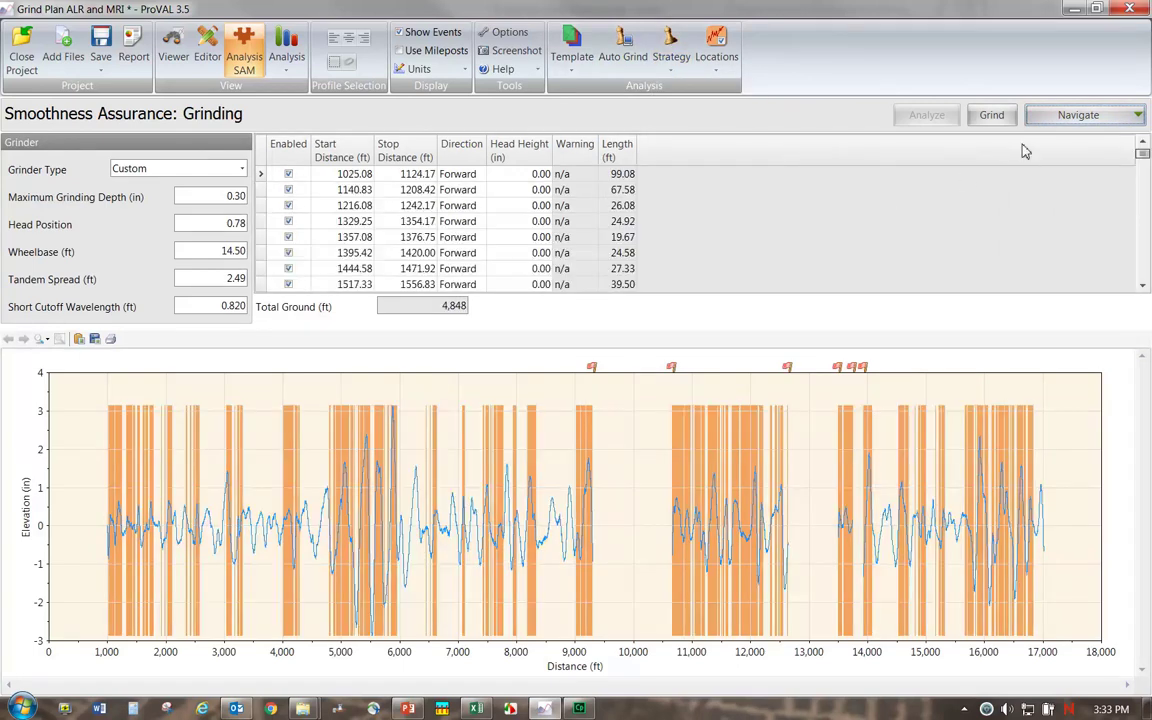
click(993, 116)
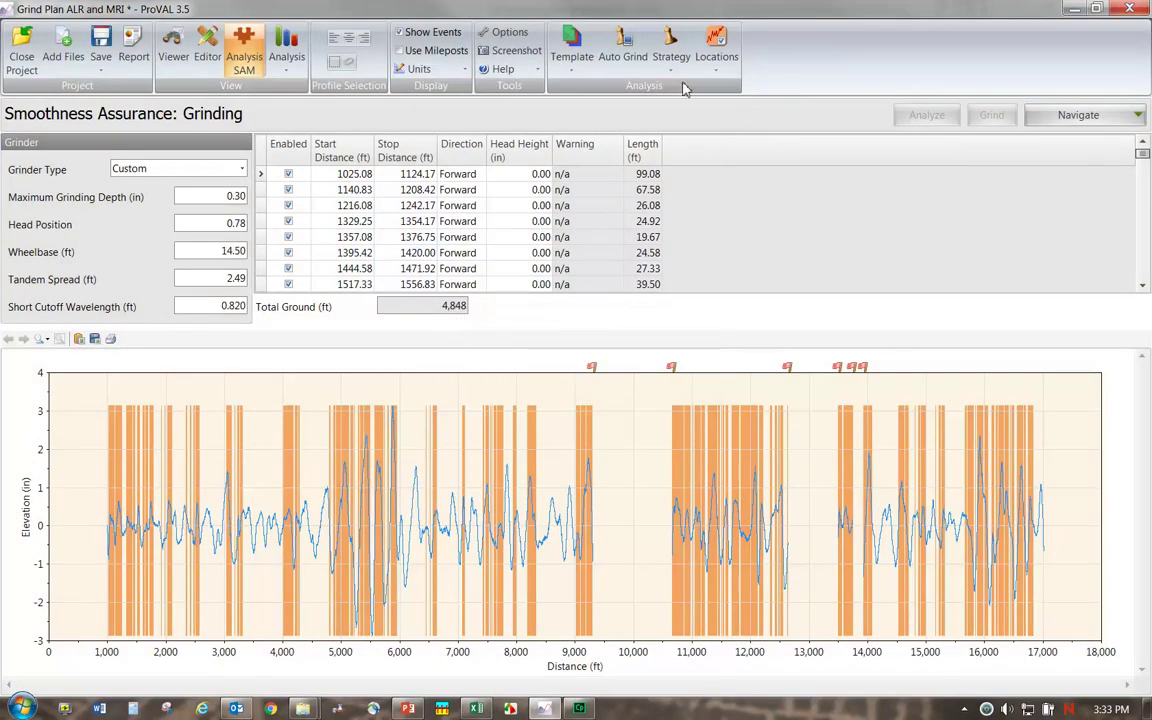
- Reapply the Auto Lt 95alr strategy and grind again, restoring the 4,848 ft plan
click(672, 58)
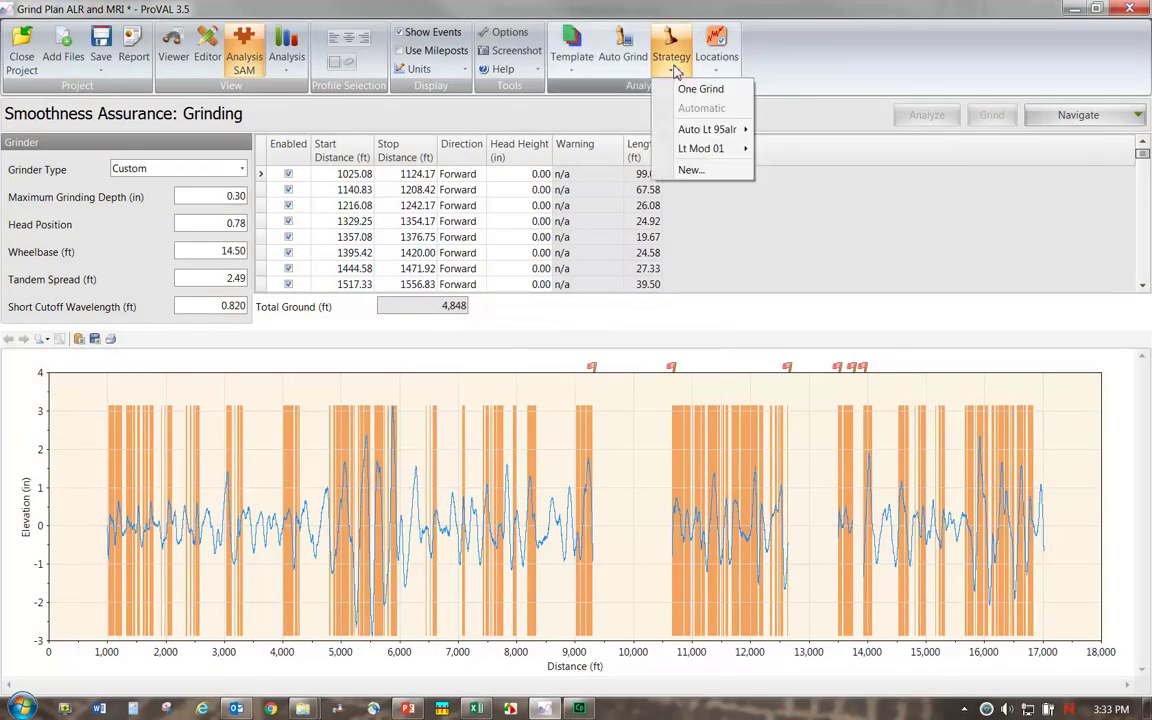
mouse_move(683, 133)
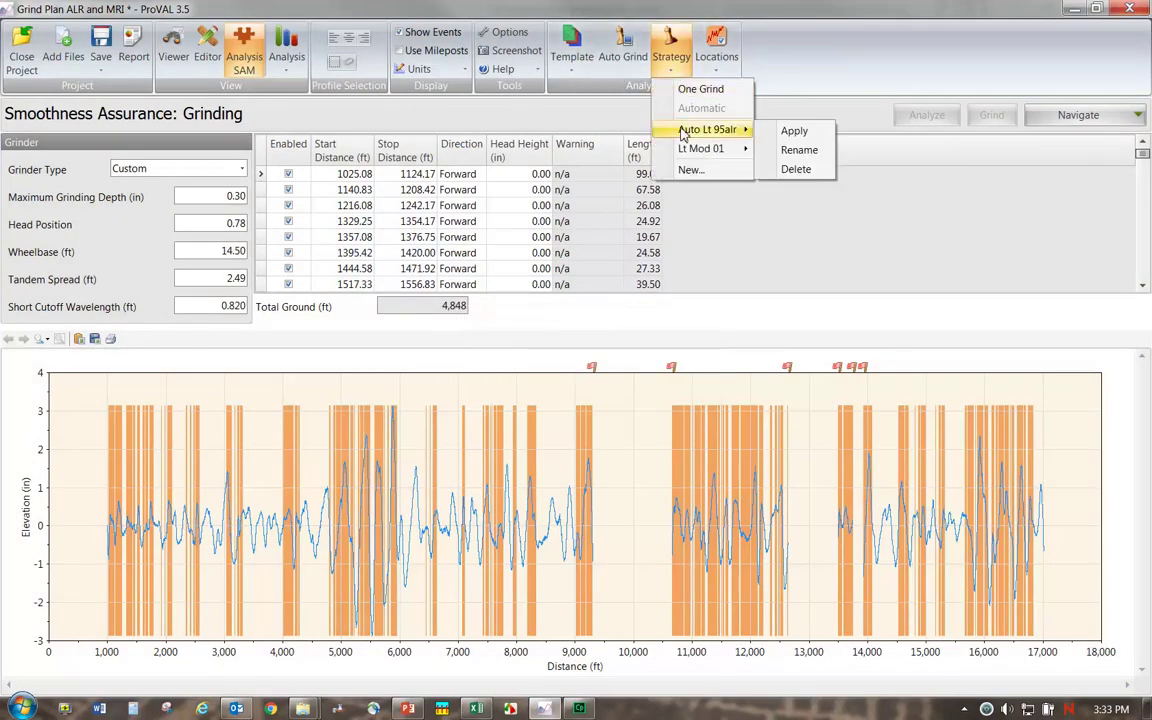
click(810, 133)
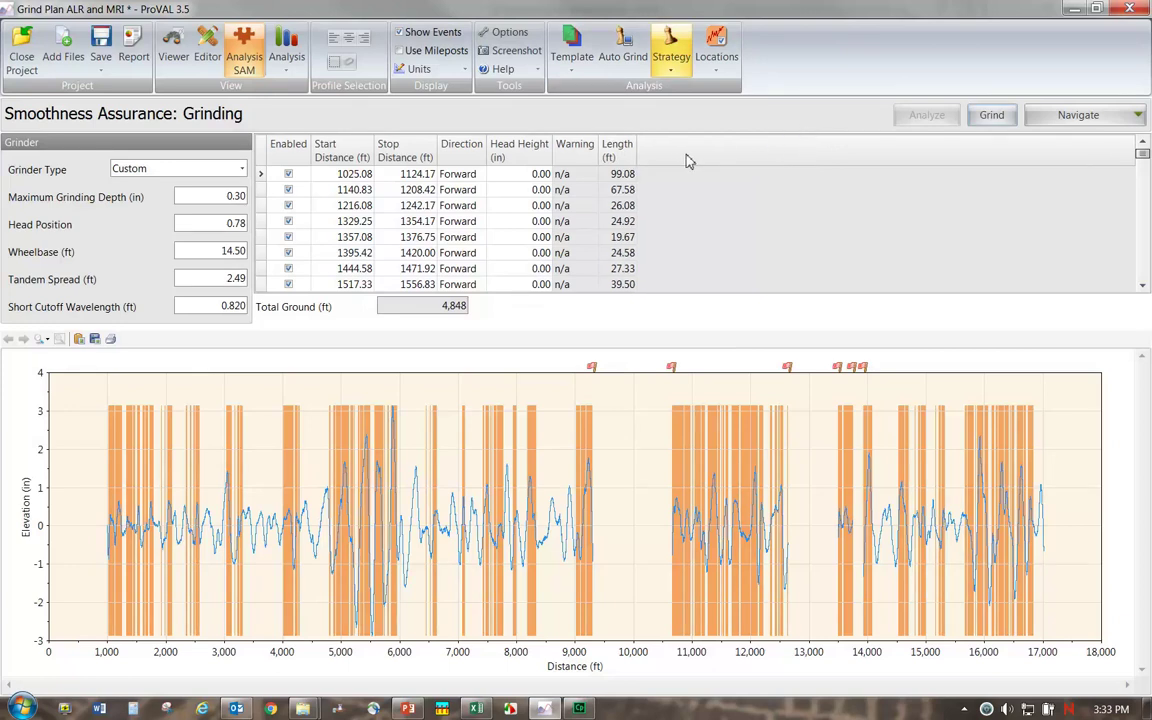
click(673, 76)
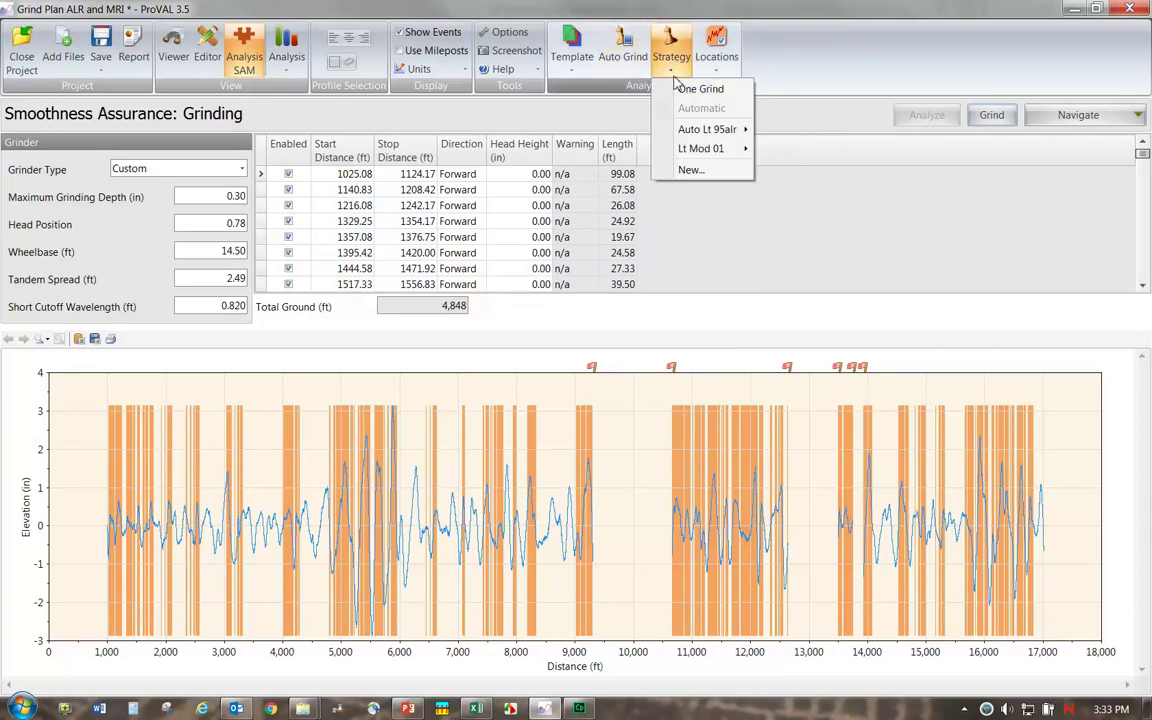
click(792, 149)
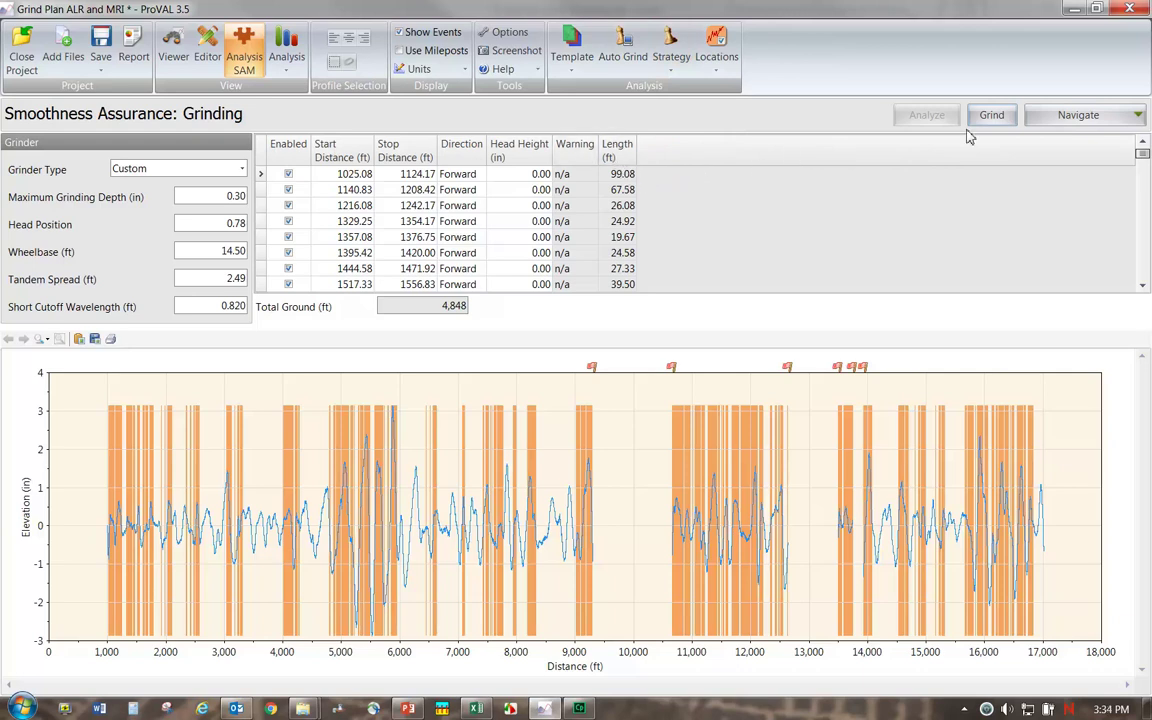
click(990, 116)
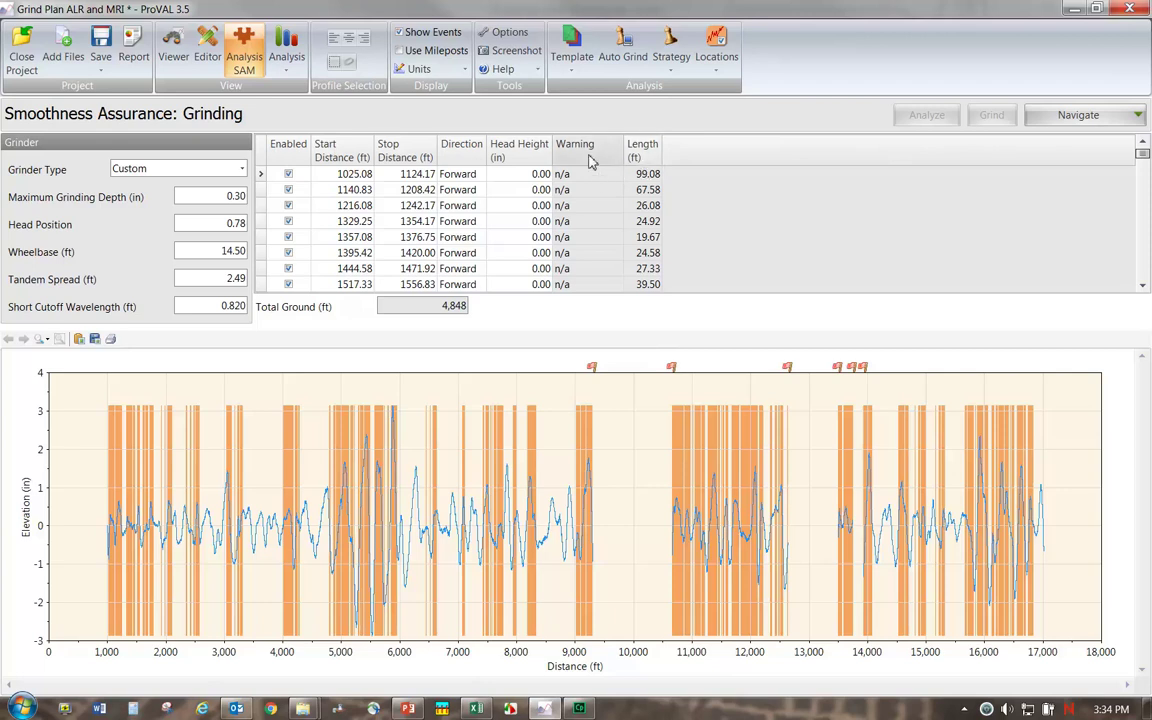
click(1078, 115)
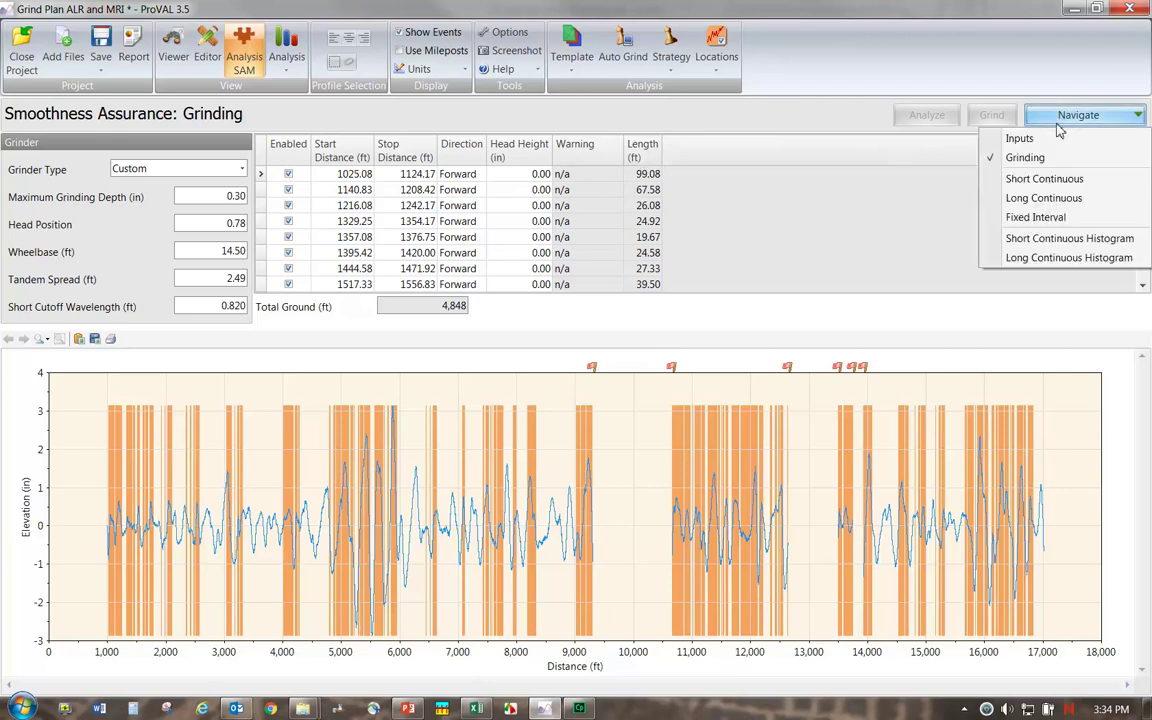
- Show the Short Continuous results with a 0.1-mile IRI chart window and the elevation chart synced
click(1035, 180)
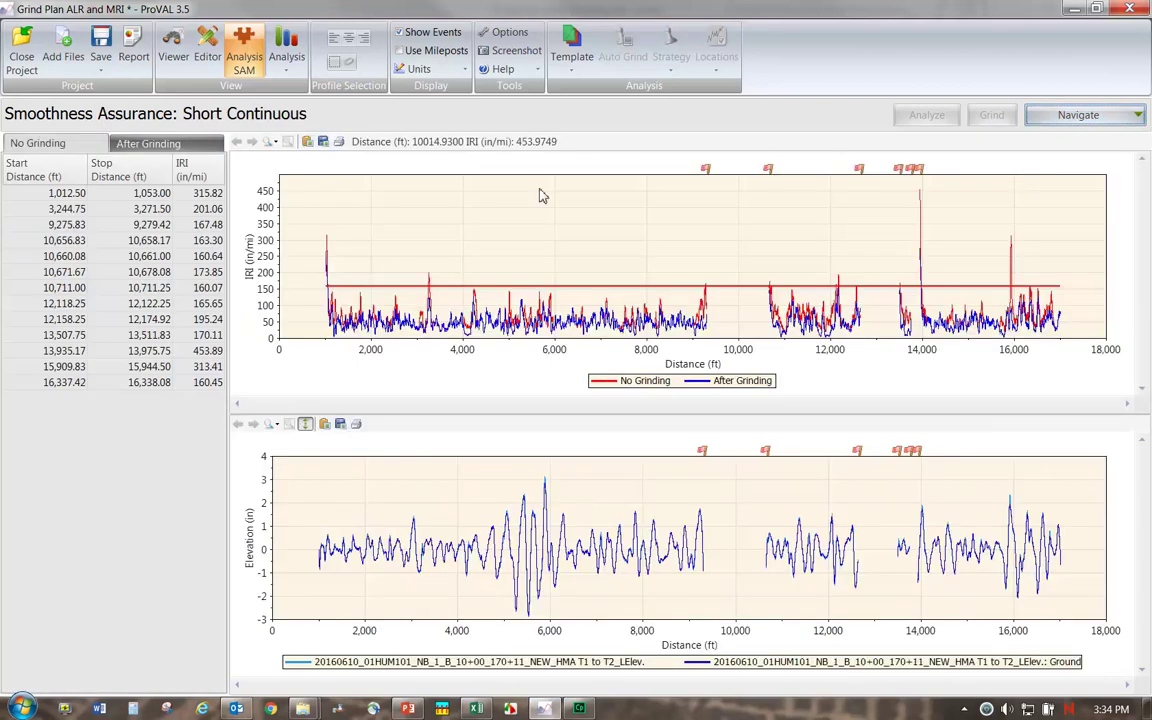
click(276, 143)
click(289, 158)
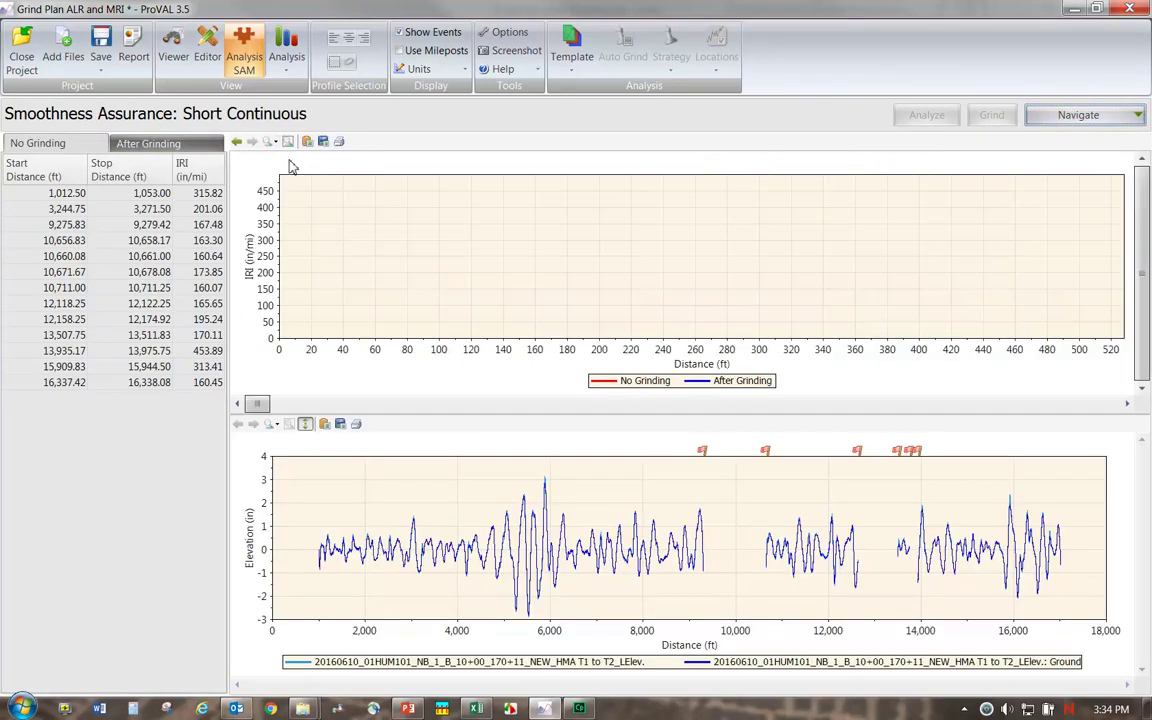
click(307, 423)
- Page the synced charts forward two tenth-miles, then back to the profile start
click(526, 404)
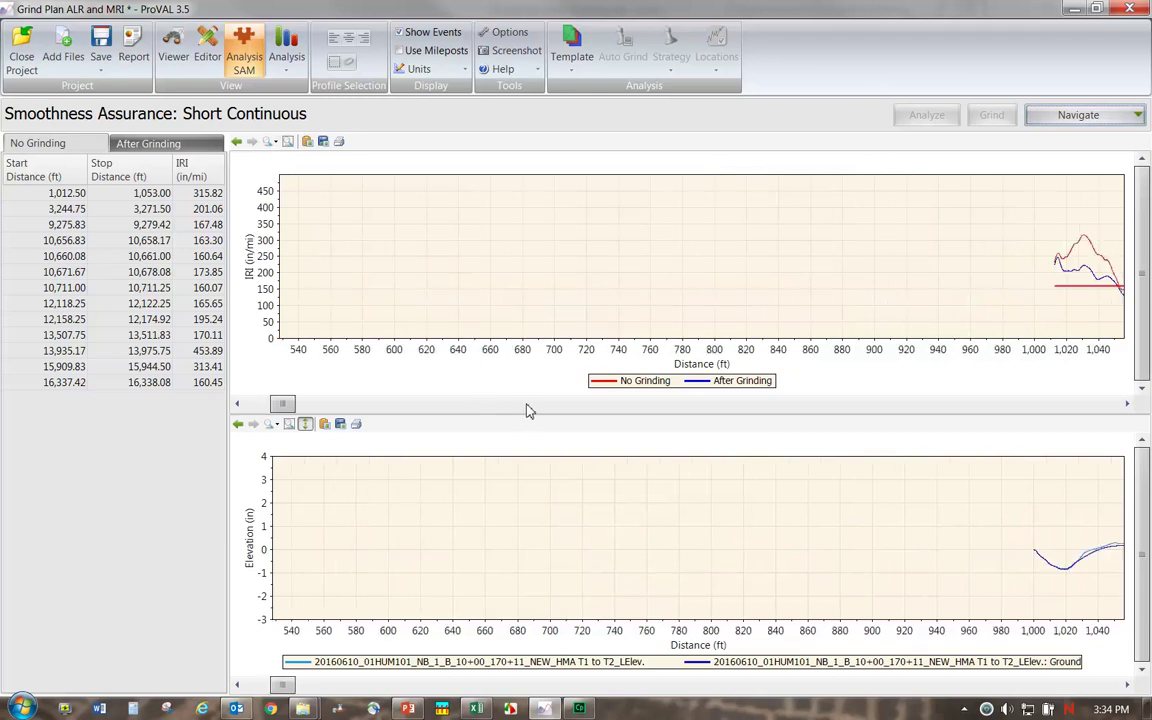
click(528, 404)
click(239, 404)
click(239, 404)
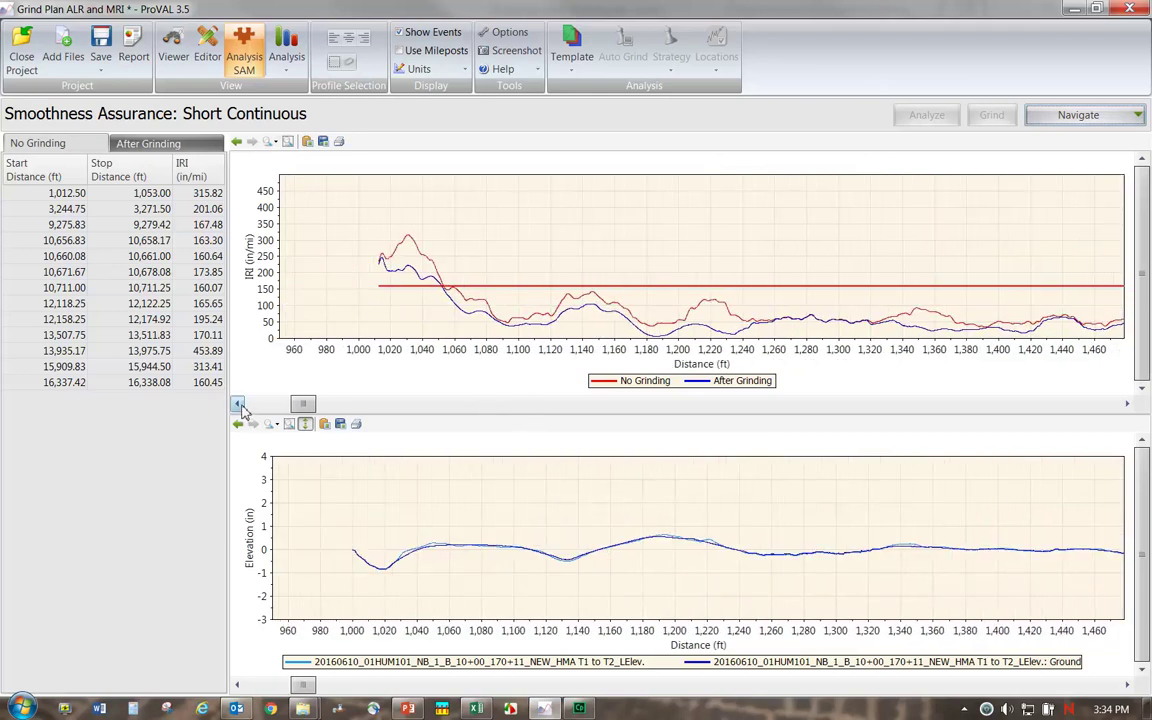
- Page the IRI and elevation charts forward six tenth-mile windows along the profile
scroll(1006, 360, down, 1)
mouse_move(349, 262)
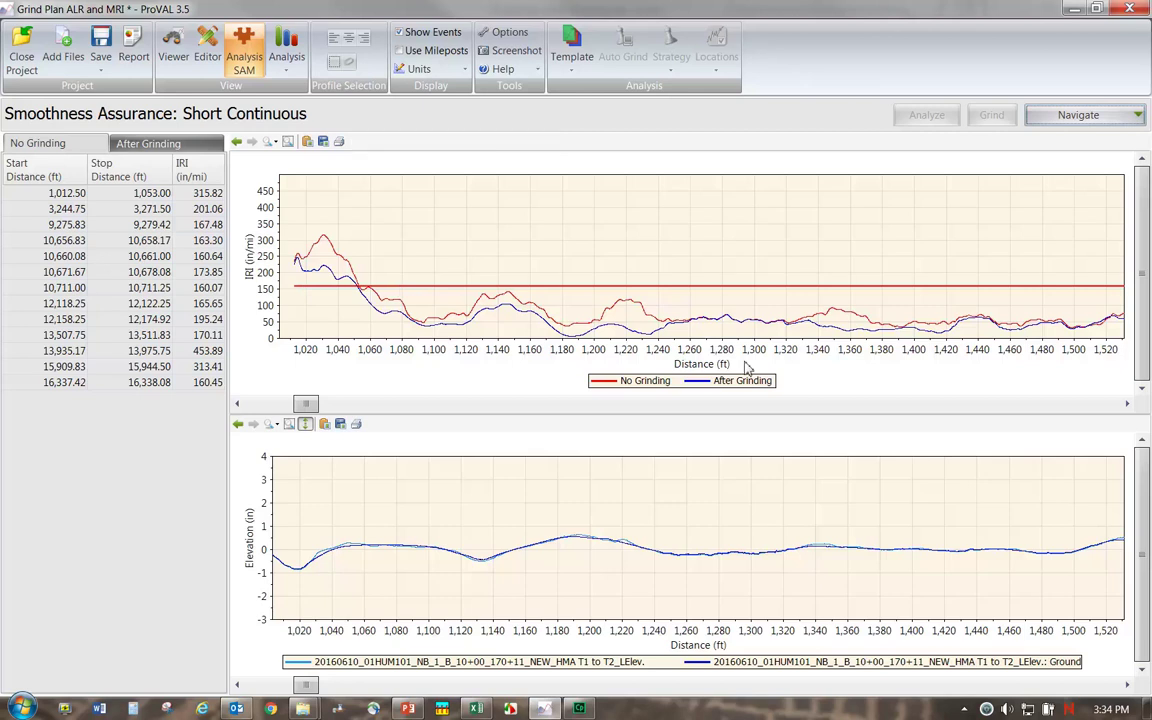
click(954, 405)
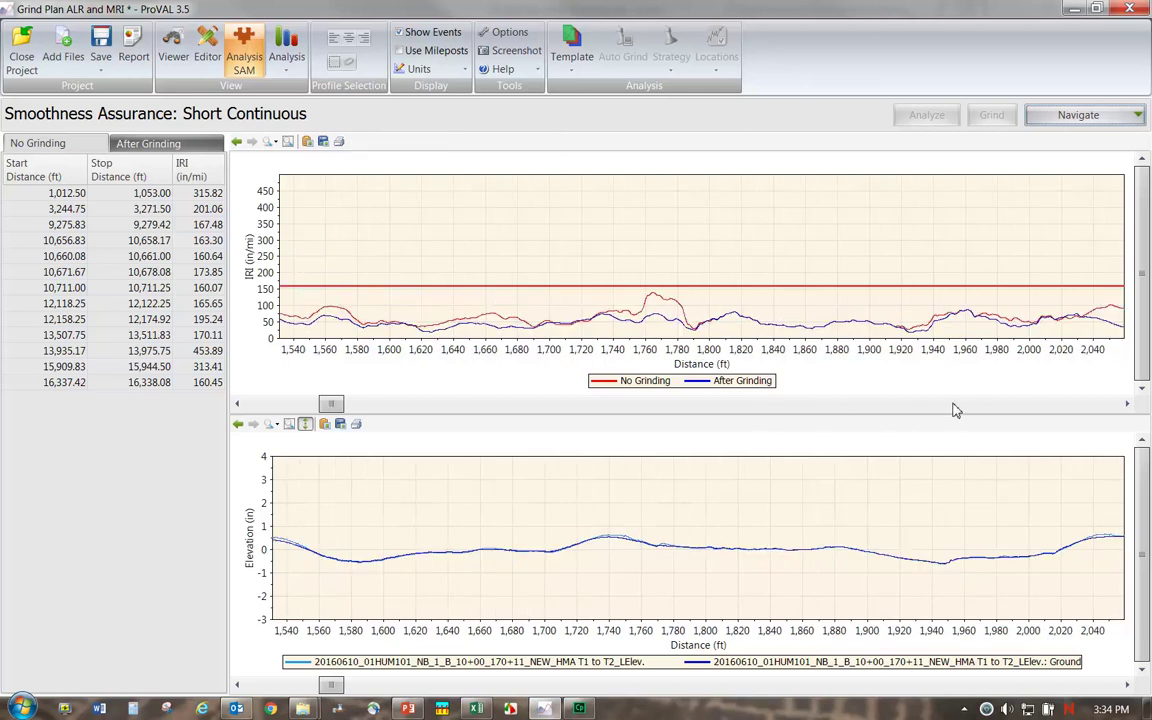
click(954, 405)
click(954, 405)
click(954, 405)
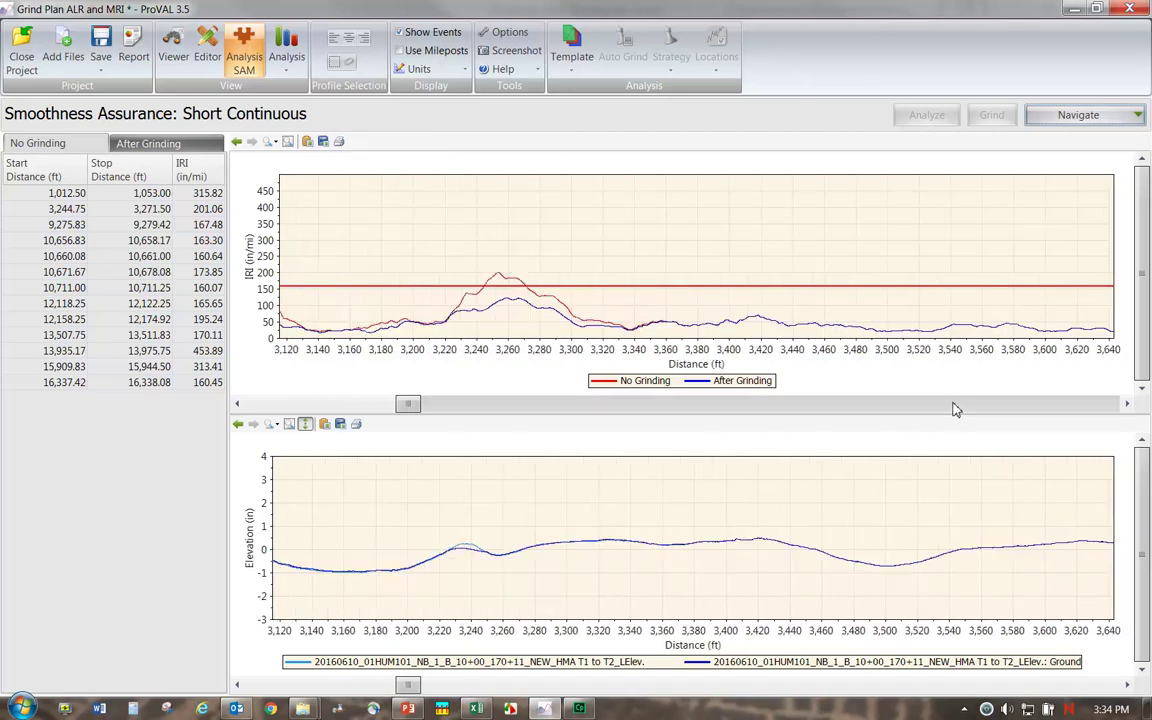
click(954, 405)
click(956, 405)
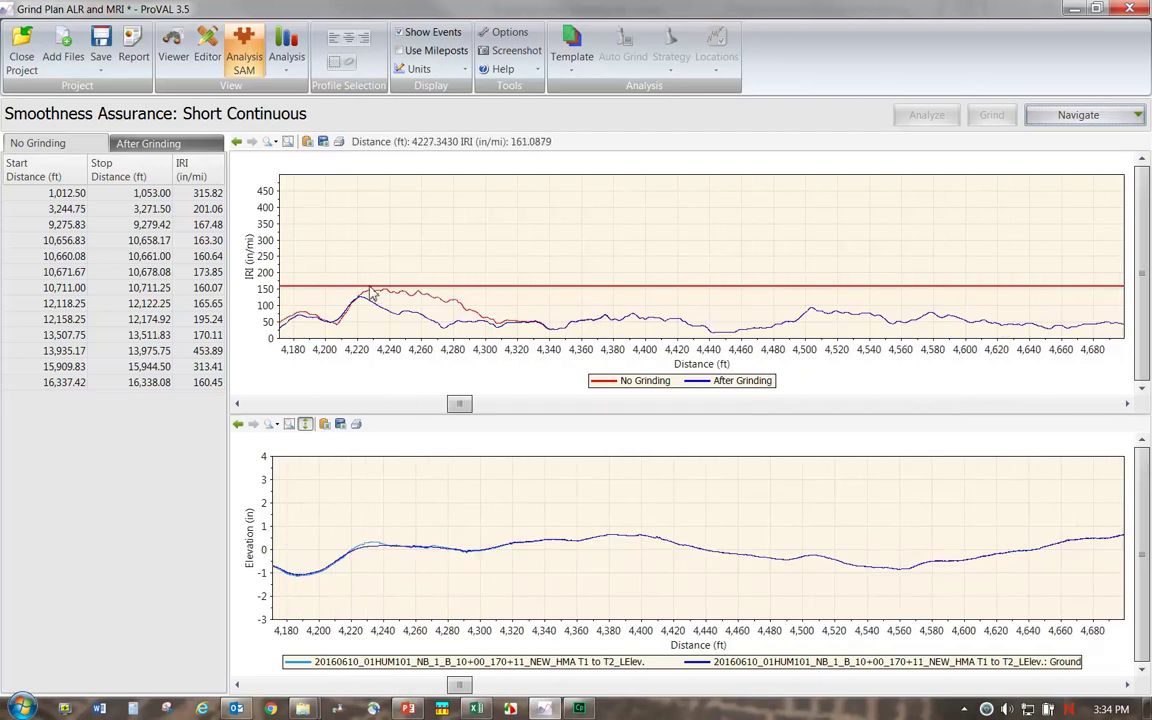
- Compare the 4,700–5,220 and 5,240–5,740 ft windows, ending on 5,760–6,280 ft
click(1047, 403)
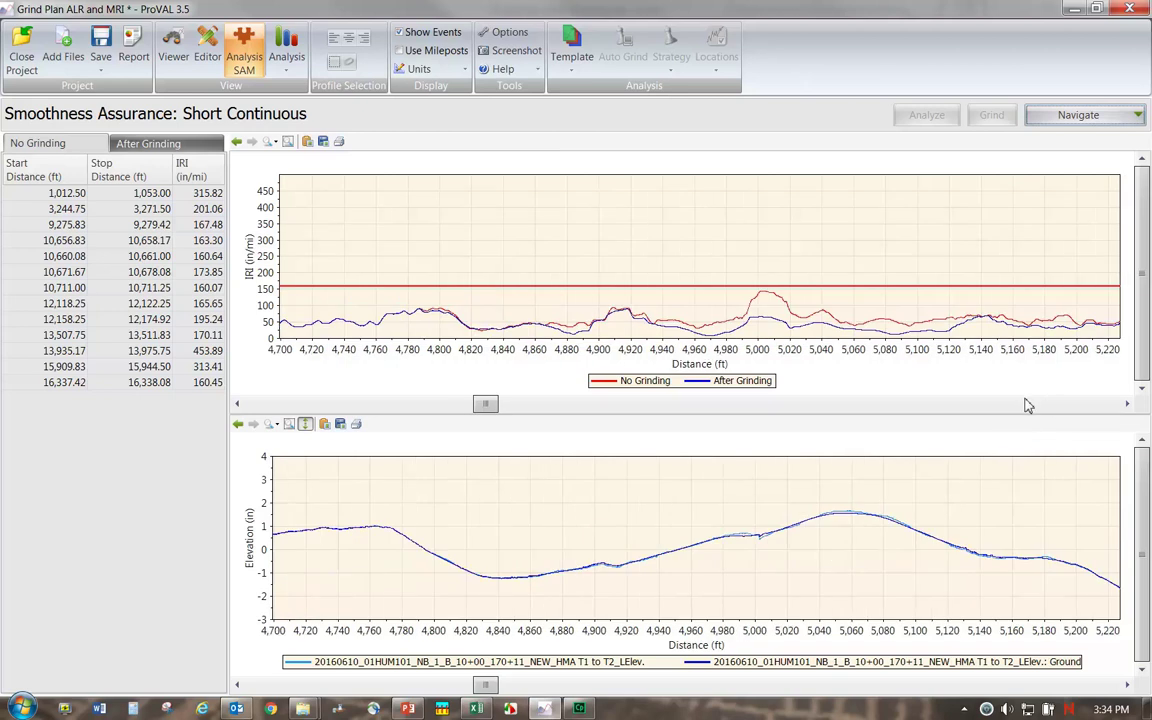
click(1028, 405)
click(441, 404)
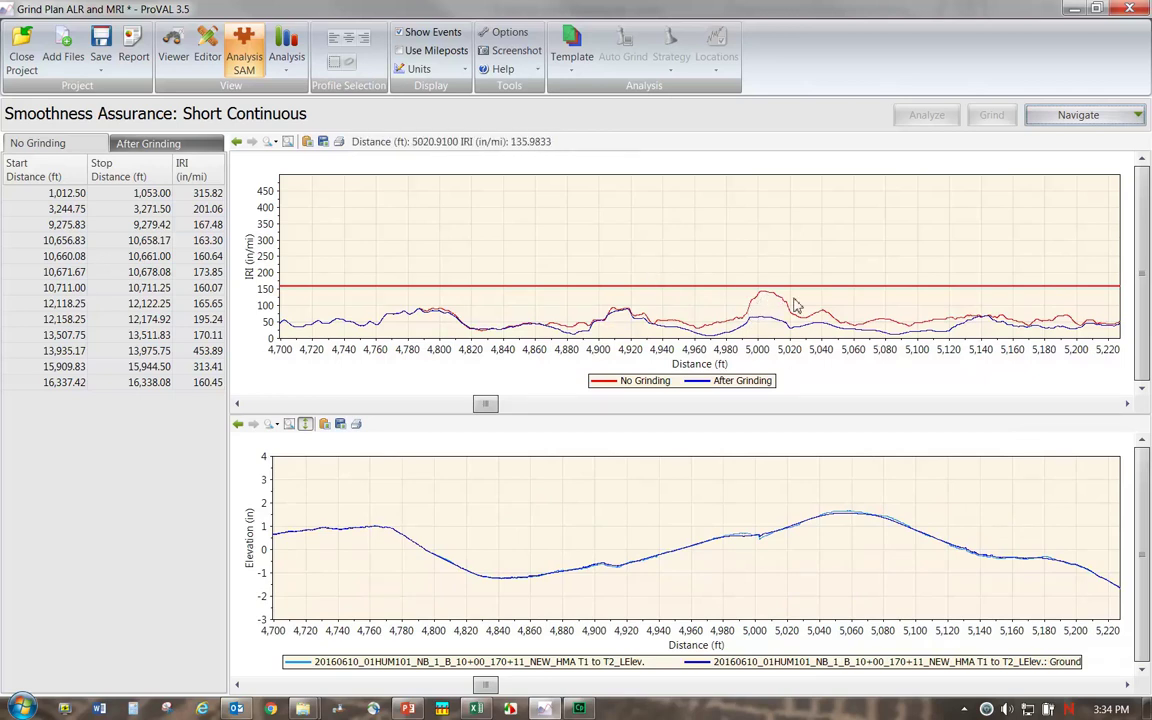
click(1066, 405)
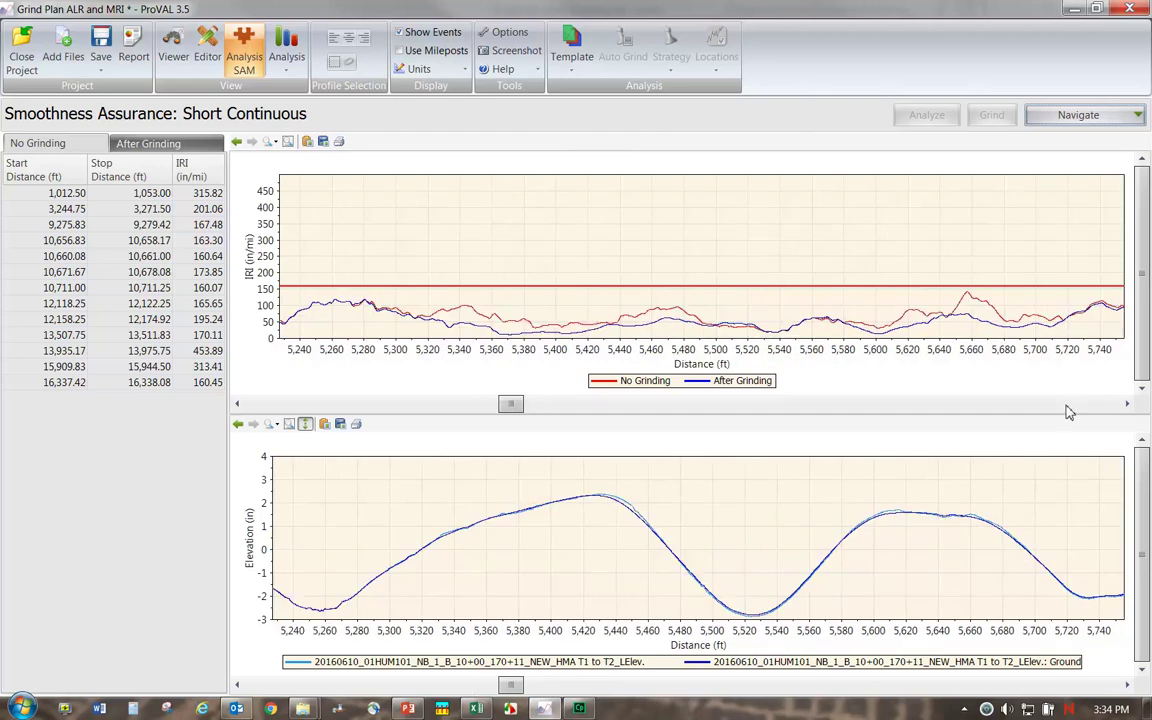
click(1066, 405)
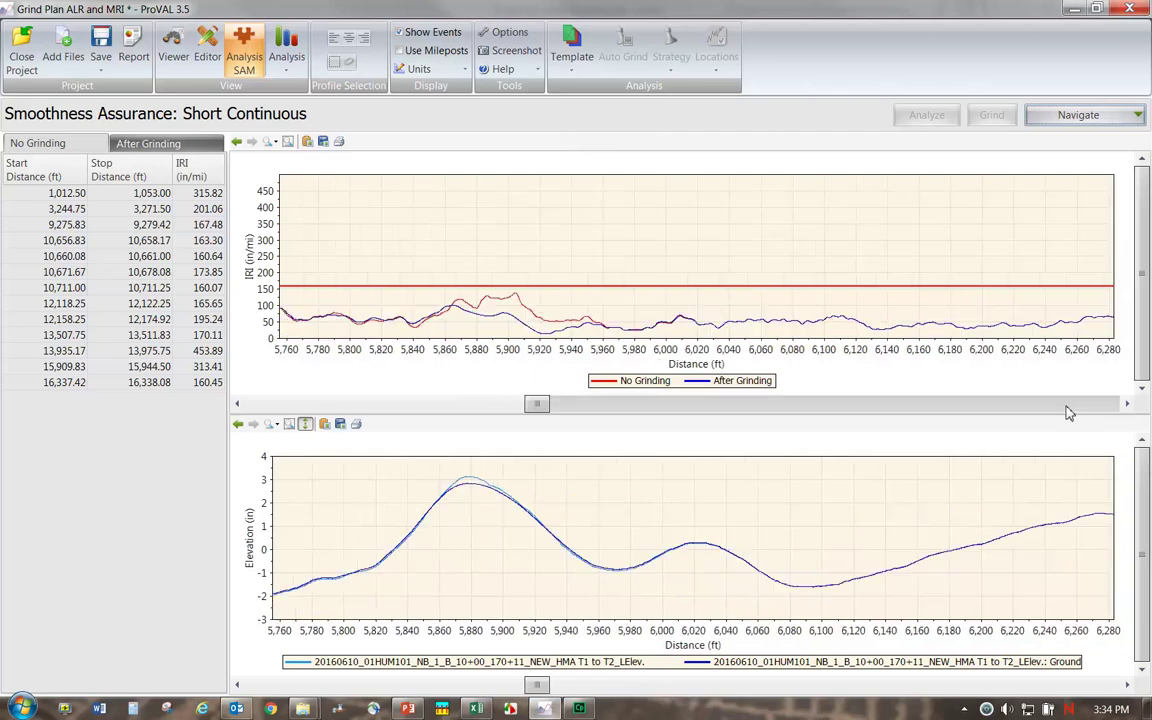
- Move the charts to about 11,000 ft and list the three sections still over threshold after grinding
drag(1066, 406, 862, 409)
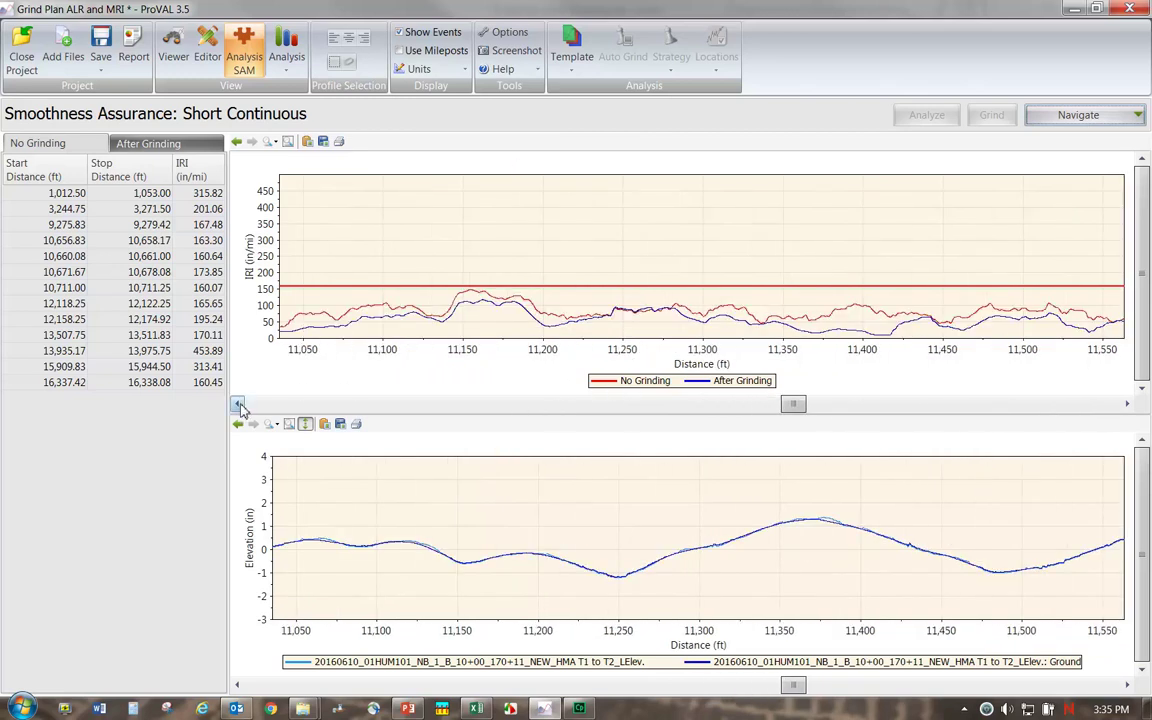
click(237, 403)
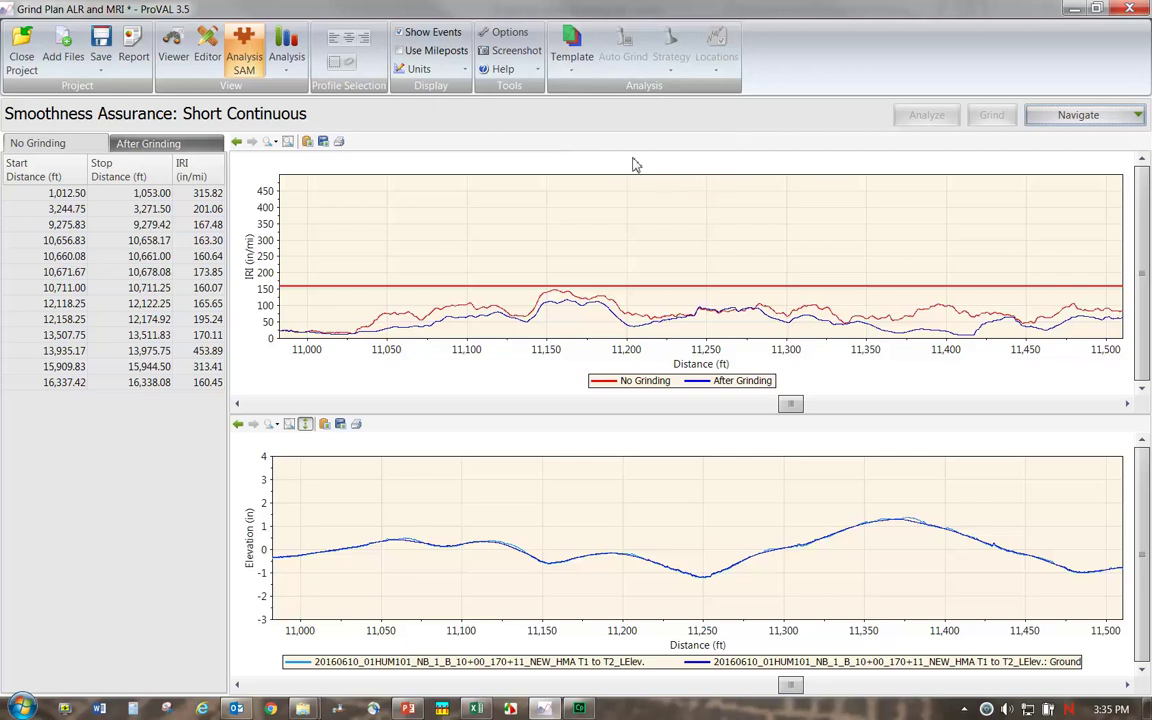
click(205, 147)
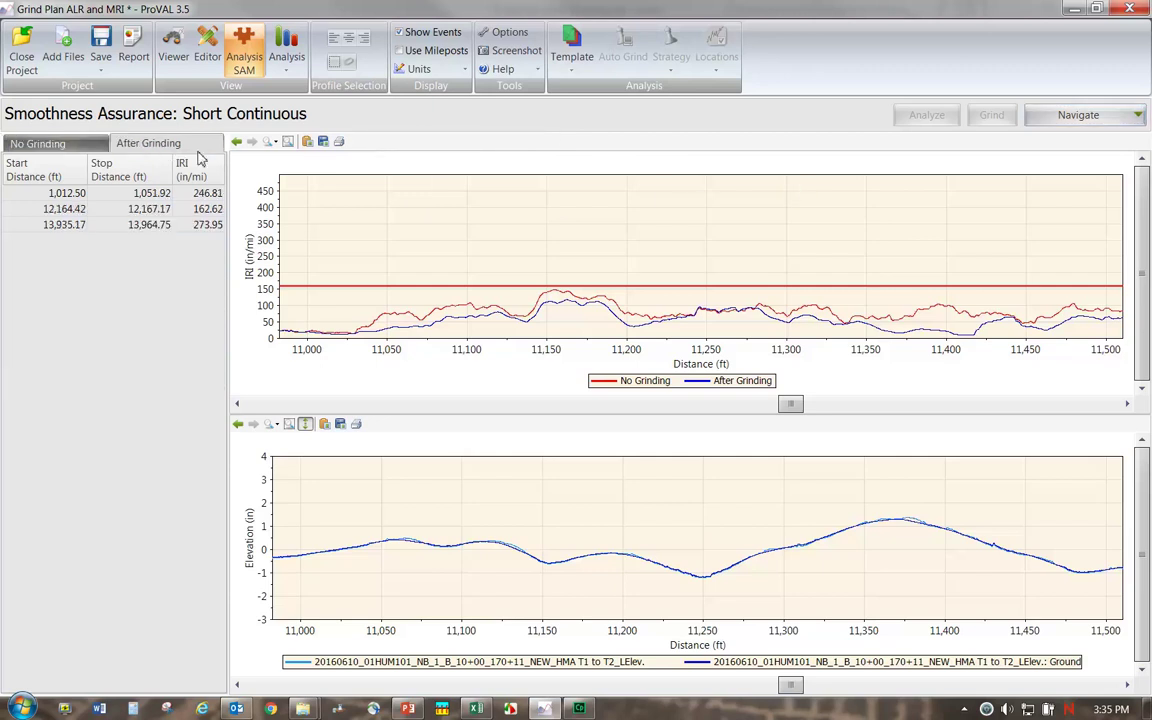